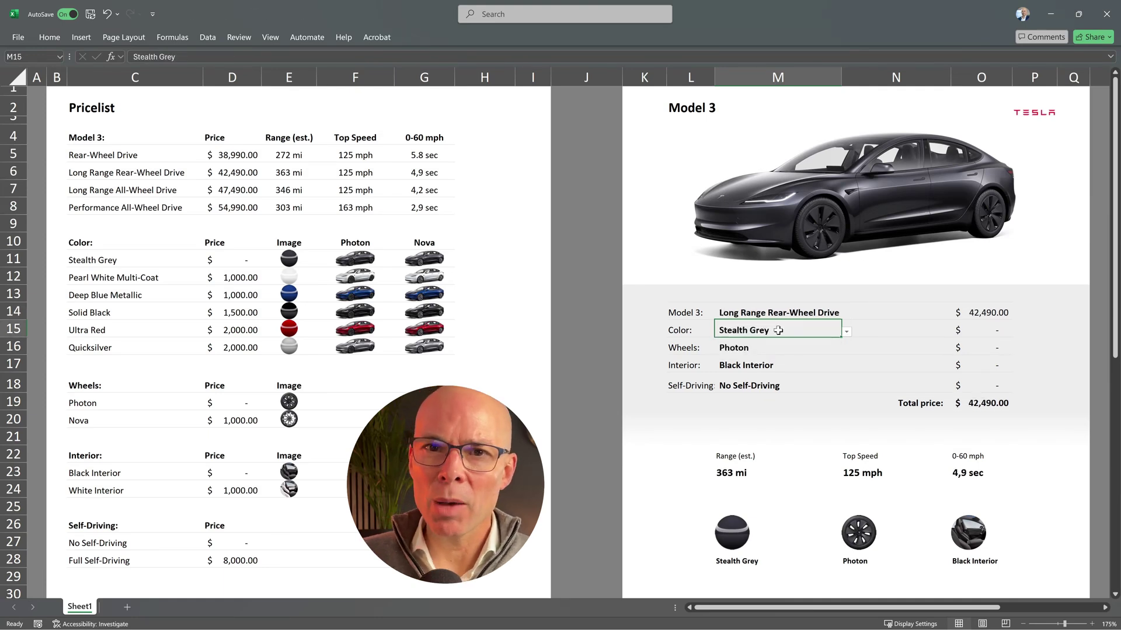
Pick Ultra Red paint, Nova wheels, White Interior and Full Self-Driving from the M15:M18 dropdowns.
left_click(847, 333)
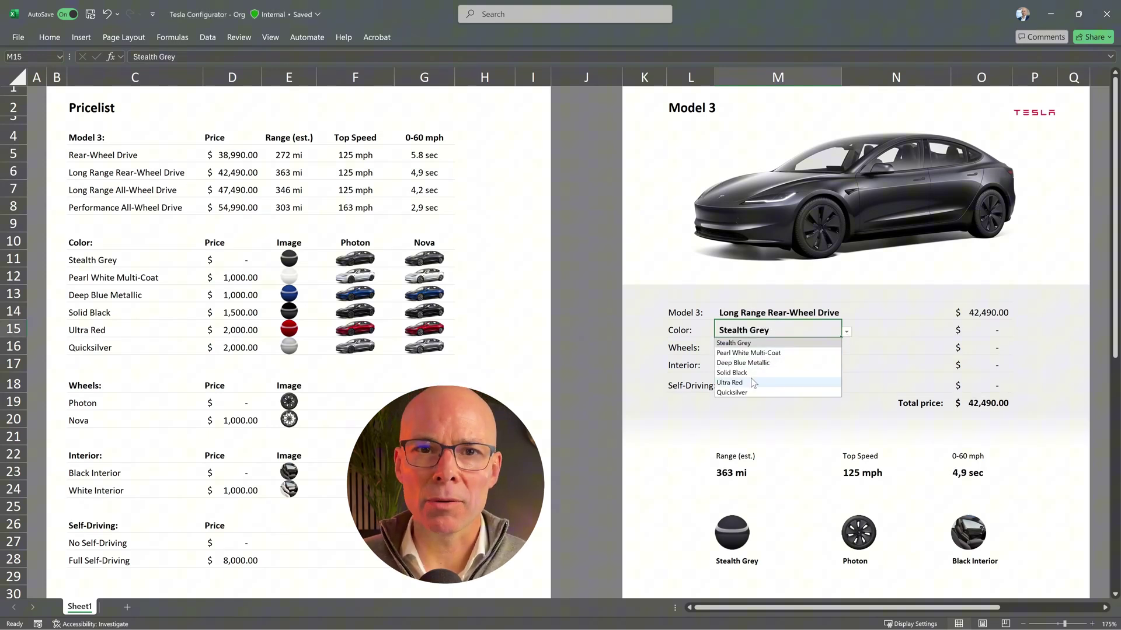
left_click(752, 382)
left_click(820, 354)
left_click(847, 349)
left_click(755, 371)
left_click(829, 368)
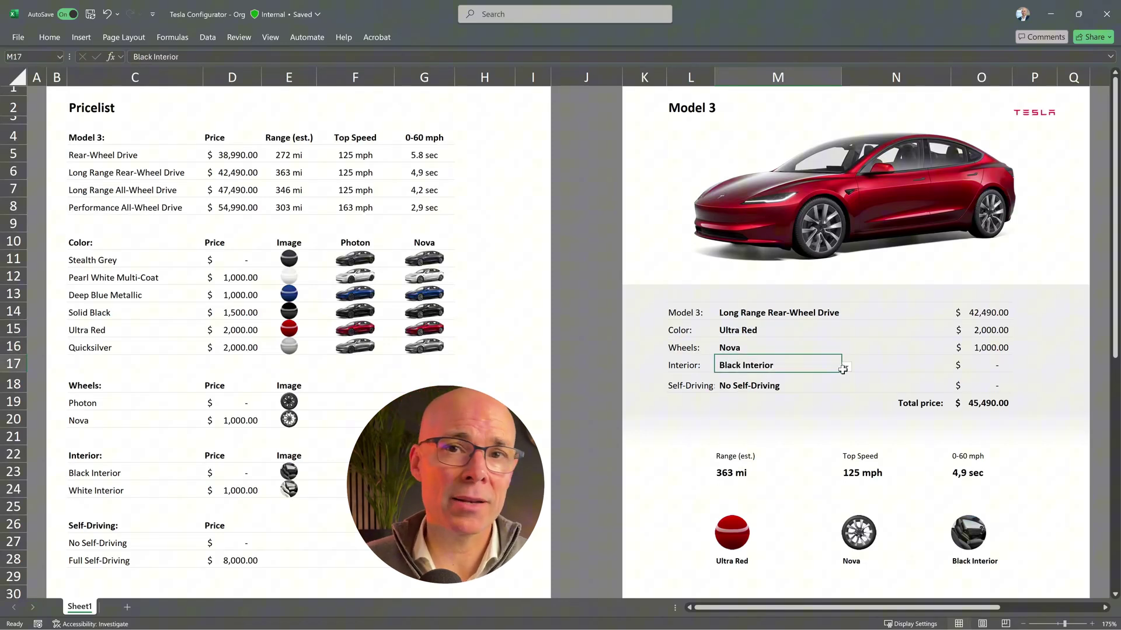
left_click(847, 368)
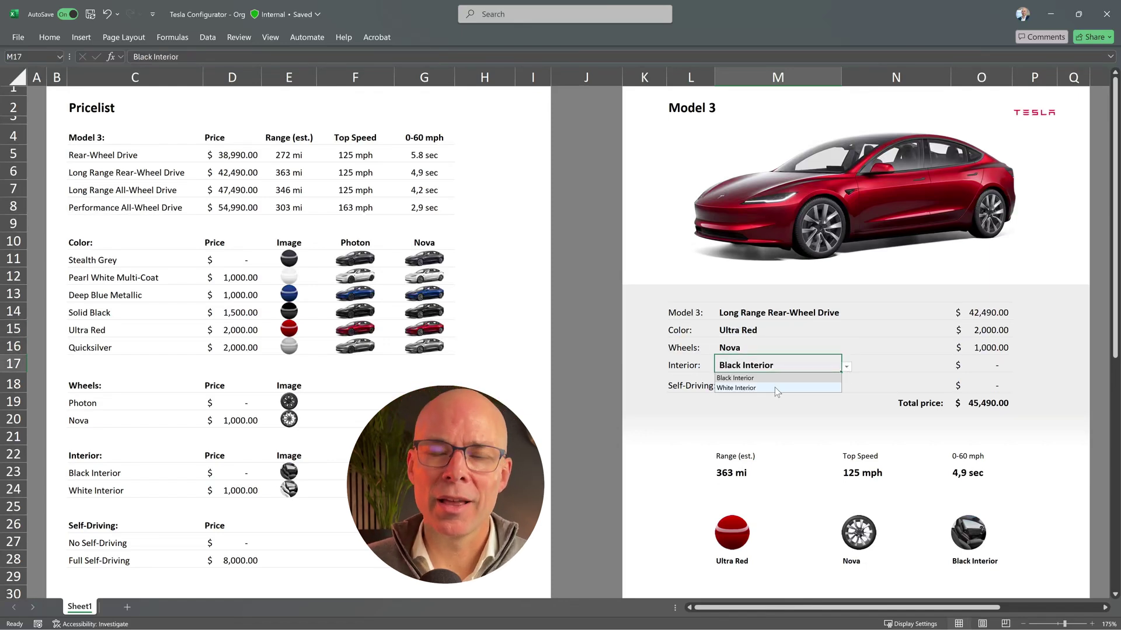
left_click(769, 387)
left_click(829, 386)
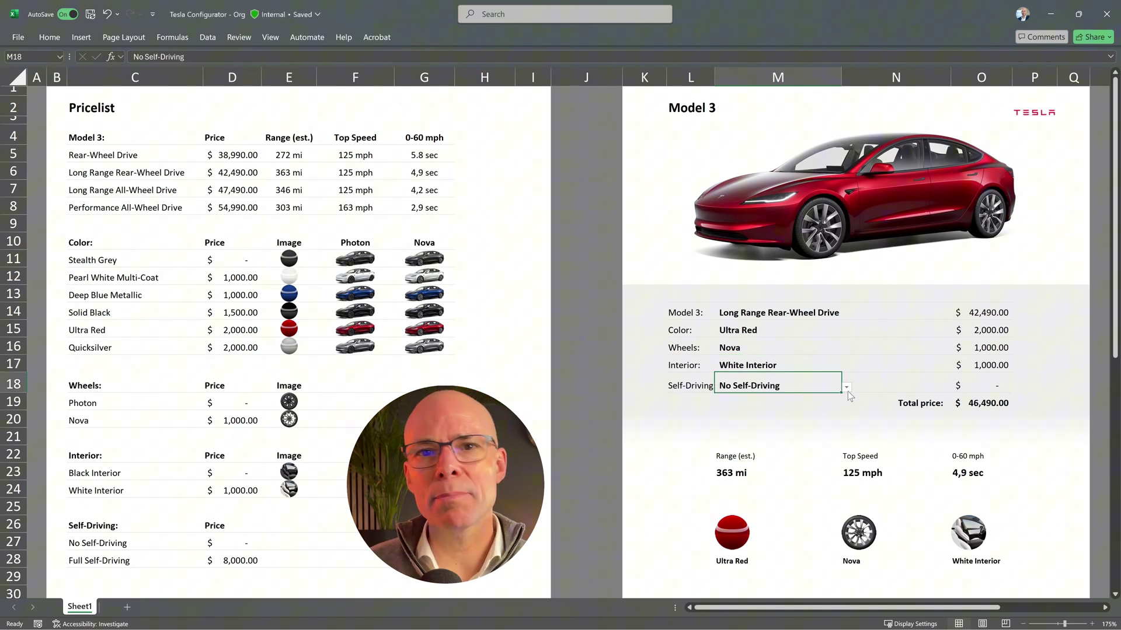
left_click(847, 386)
left_click(719, 407)
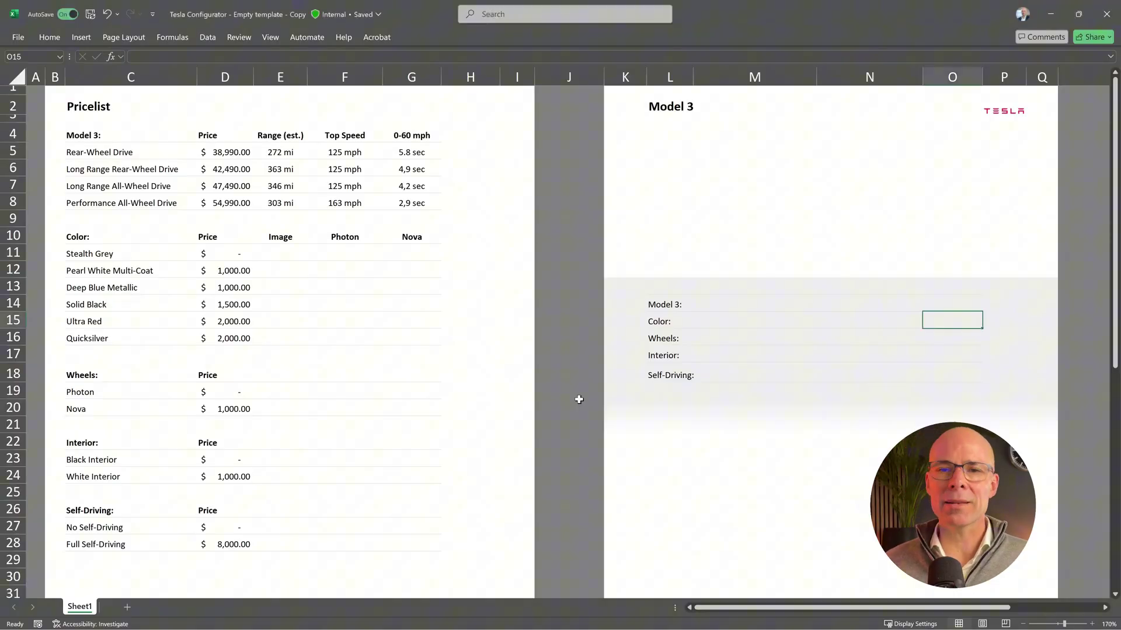
left_click(579, 406)
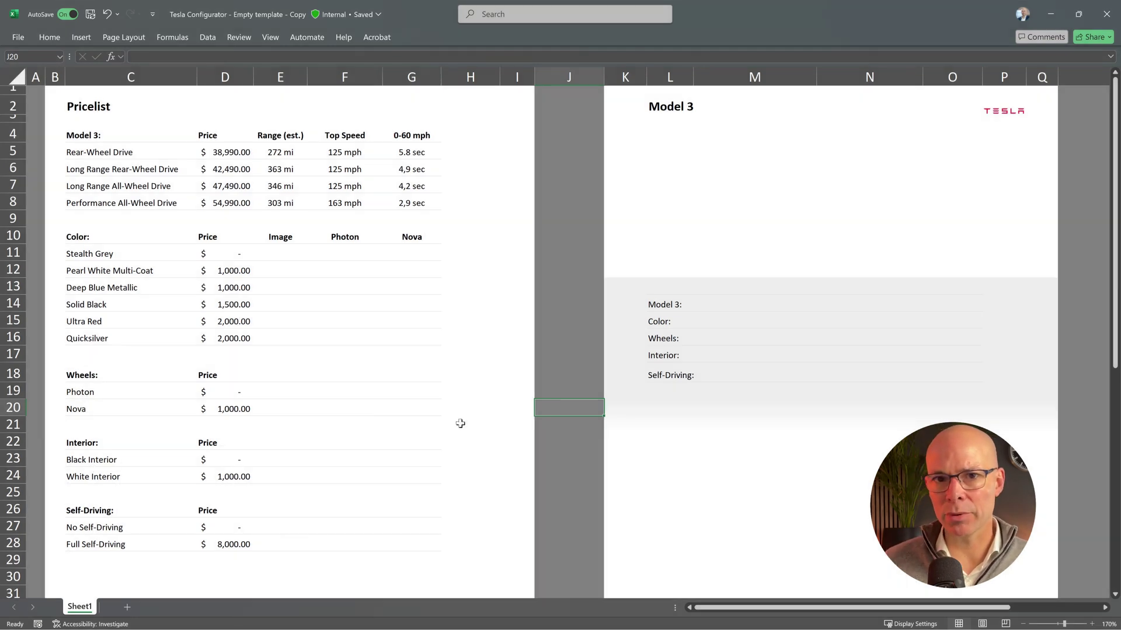
left_click(934, 305)
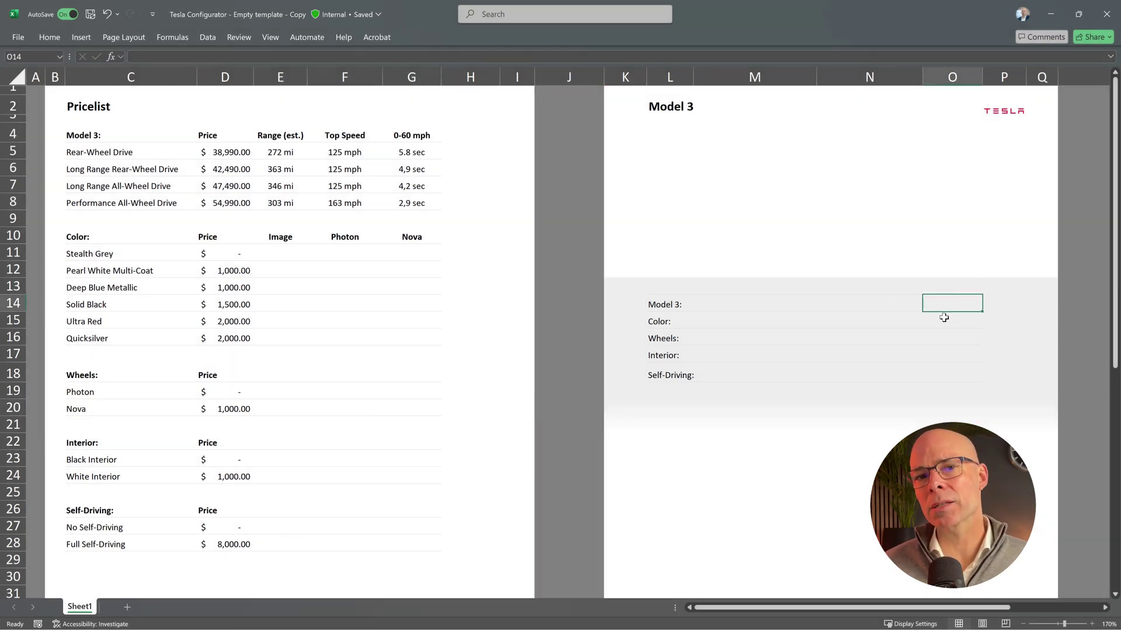
left_click(943, 321)
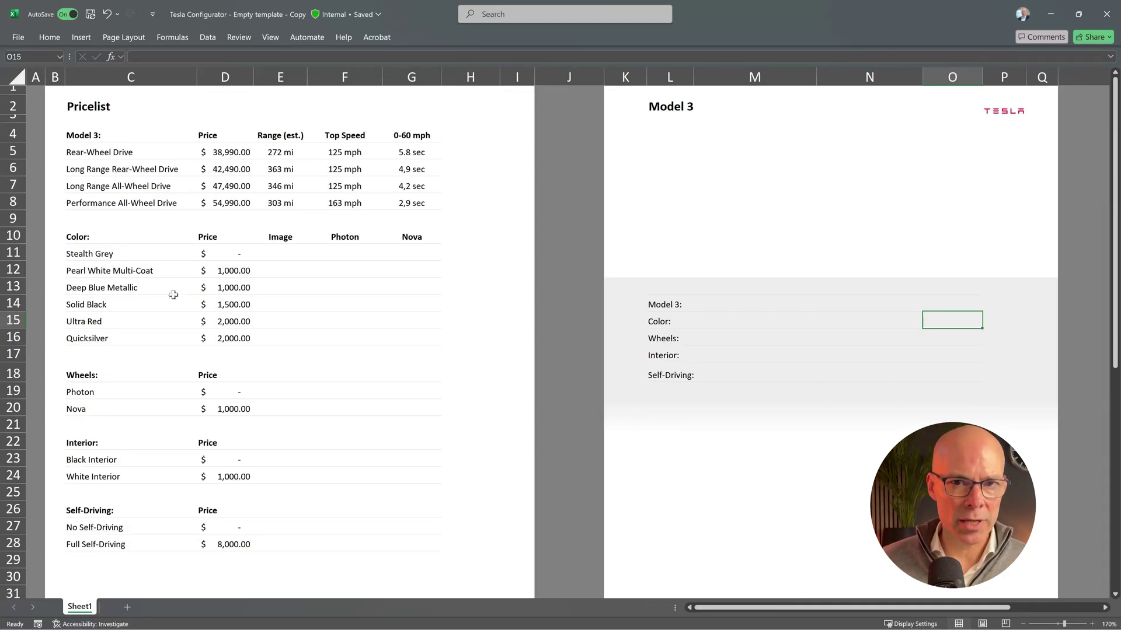
left_click(86, 256)
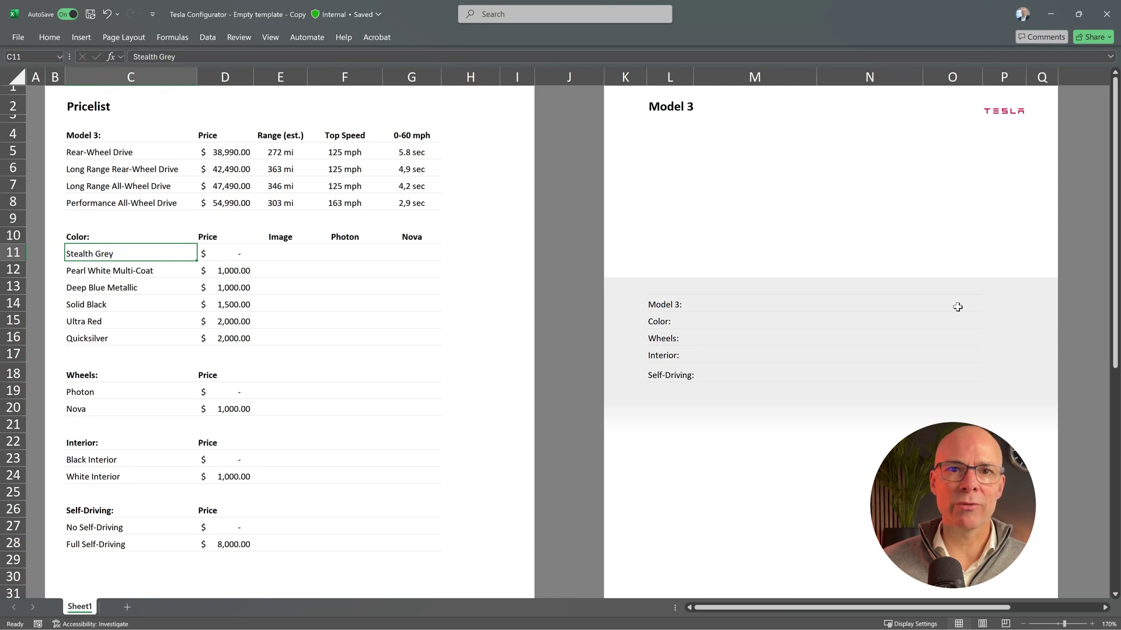
left_click(937, 322)
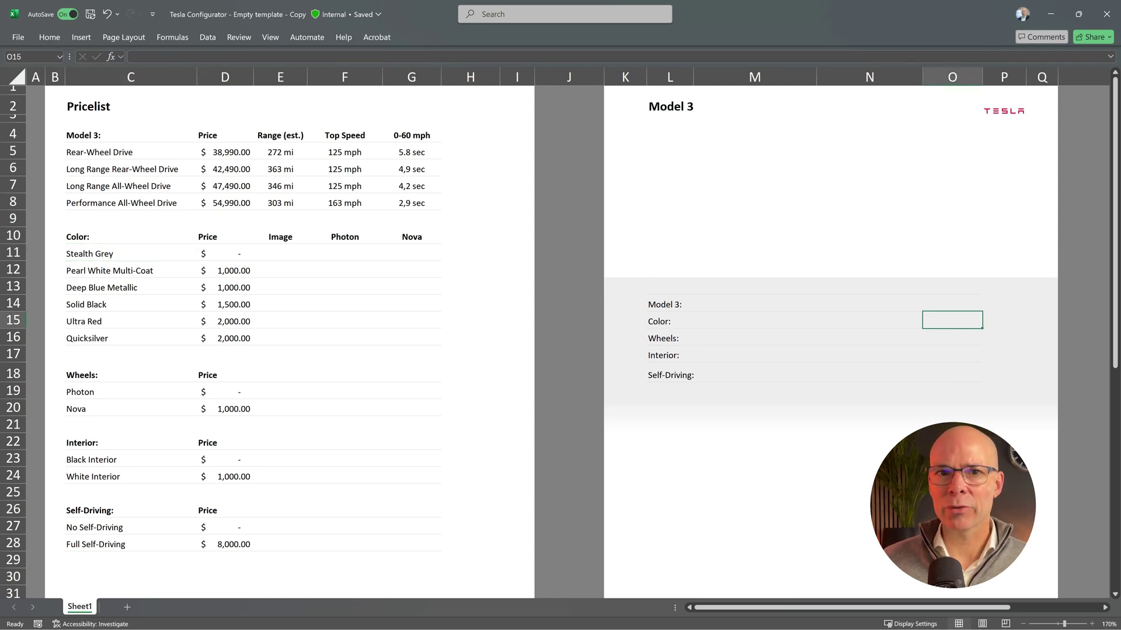
Start an XLOOKUP formula in O15 with M15 as its lookup value.
type("=")
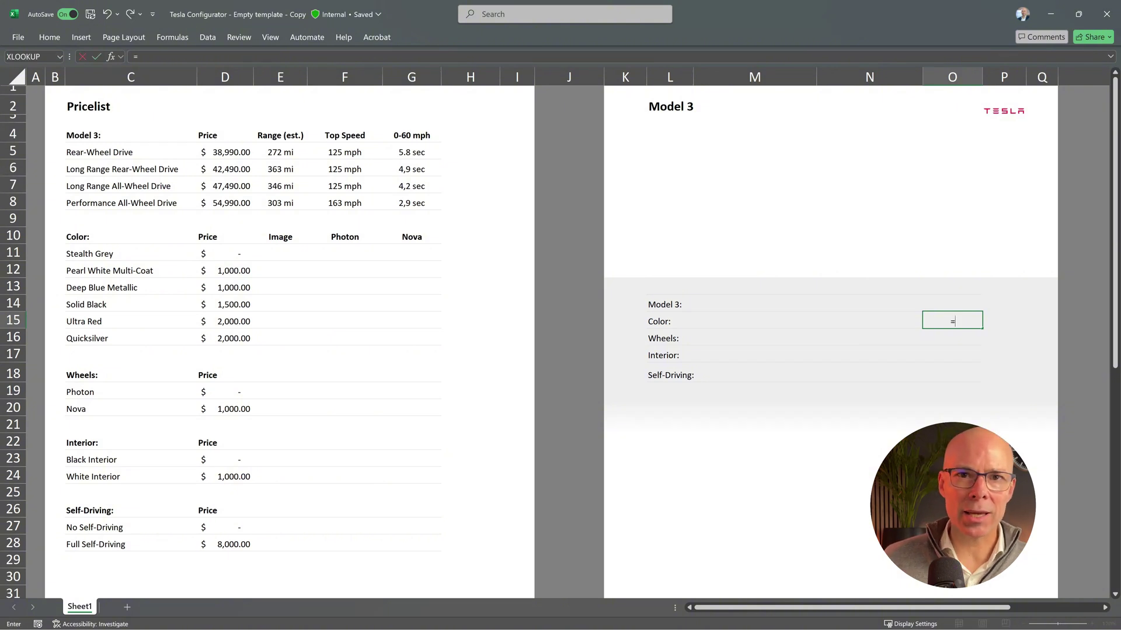
type("x")
double_click(979, 345)
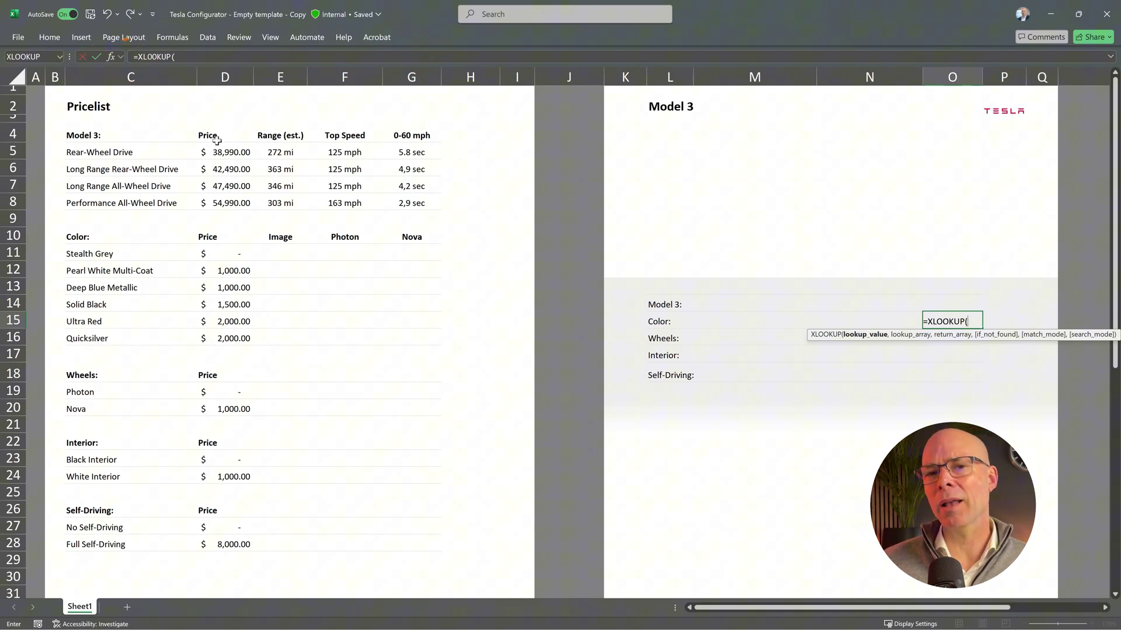
left_click(111, 56)
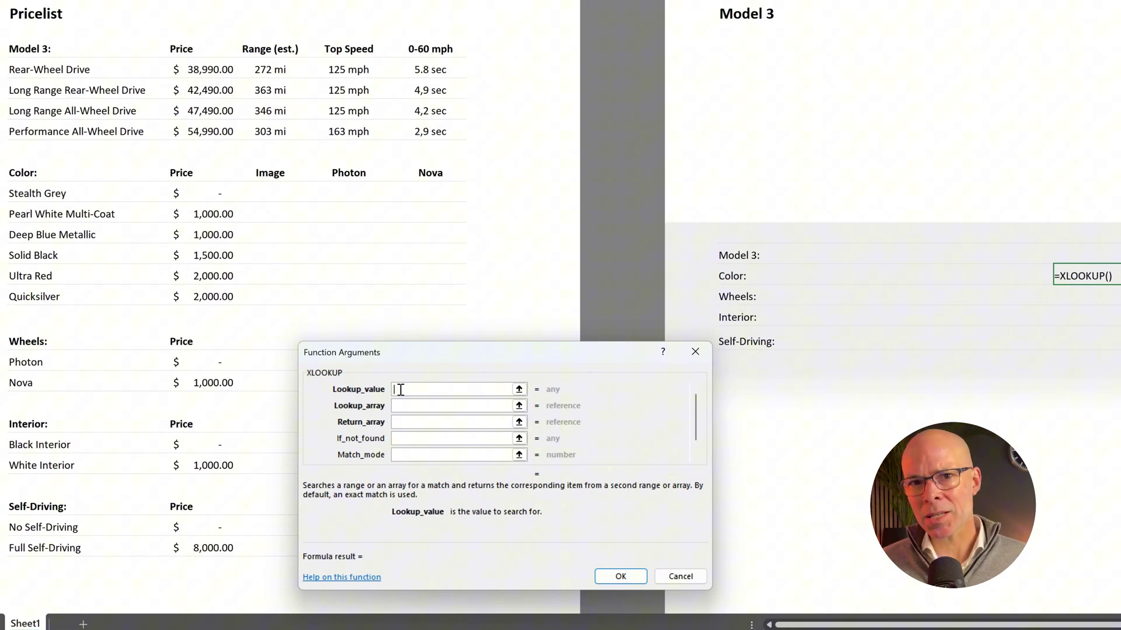
left_click(844, 277)
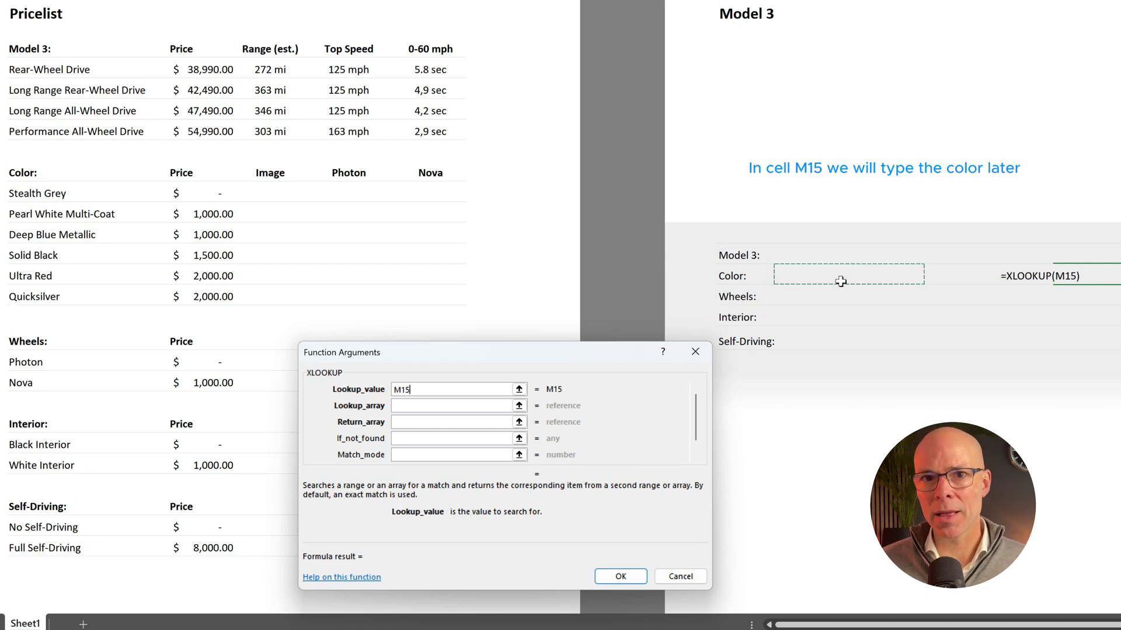
Set the XLOOKUP lookup array to C11:C16 and the return array to D11:D16.
left_click(438, 404)
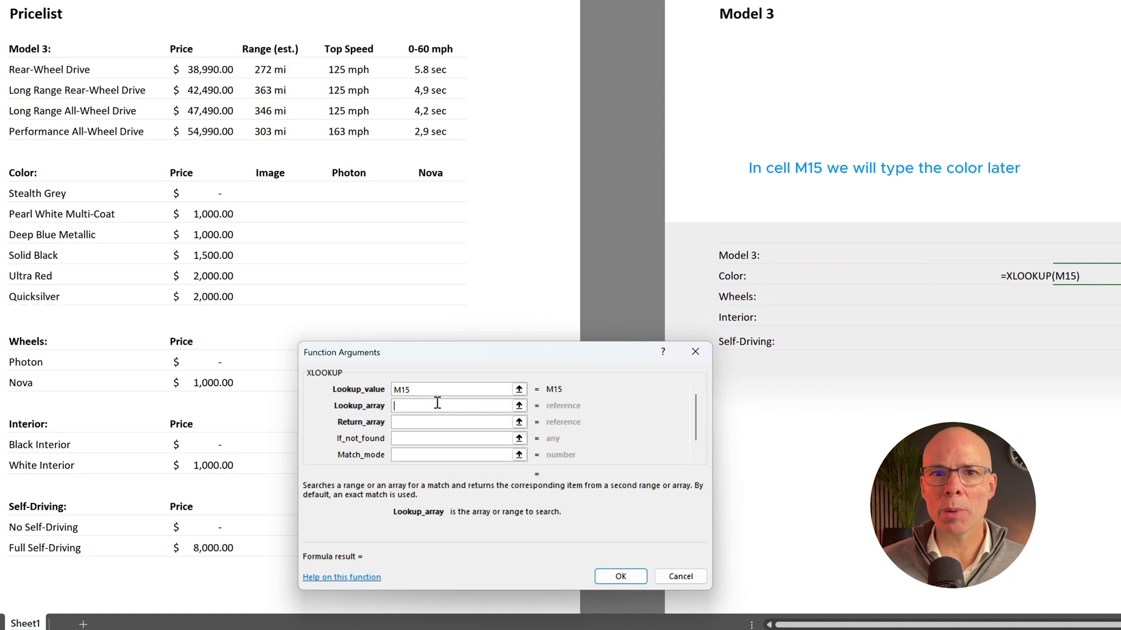
left_click(519, 406)
left_click_drag(39, 187, 44, 295)
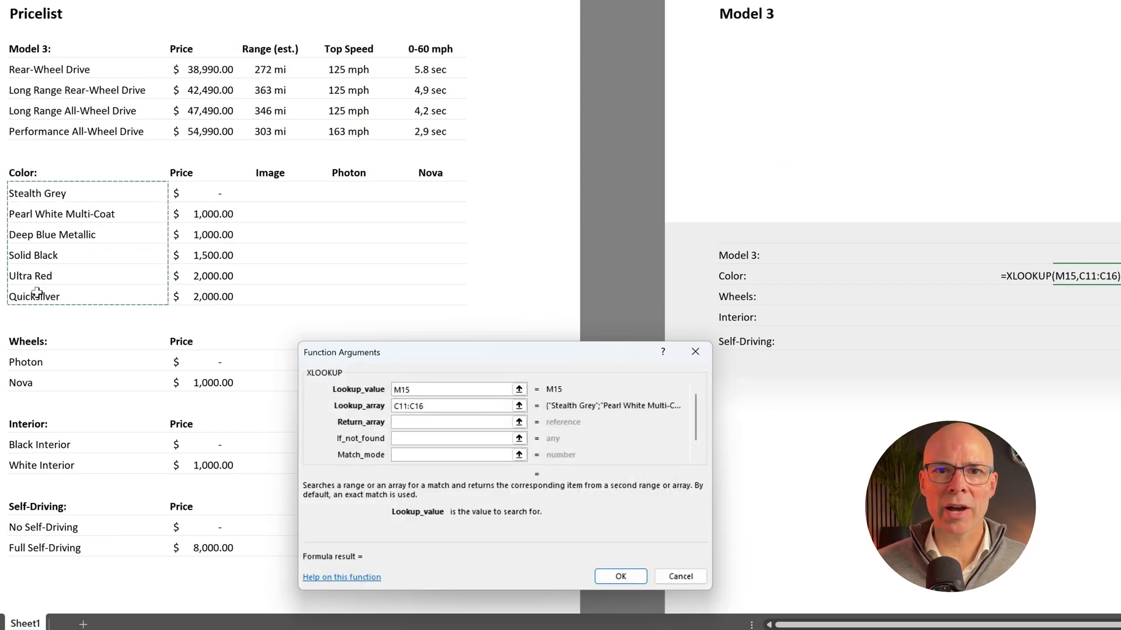
left_click(407, 422)
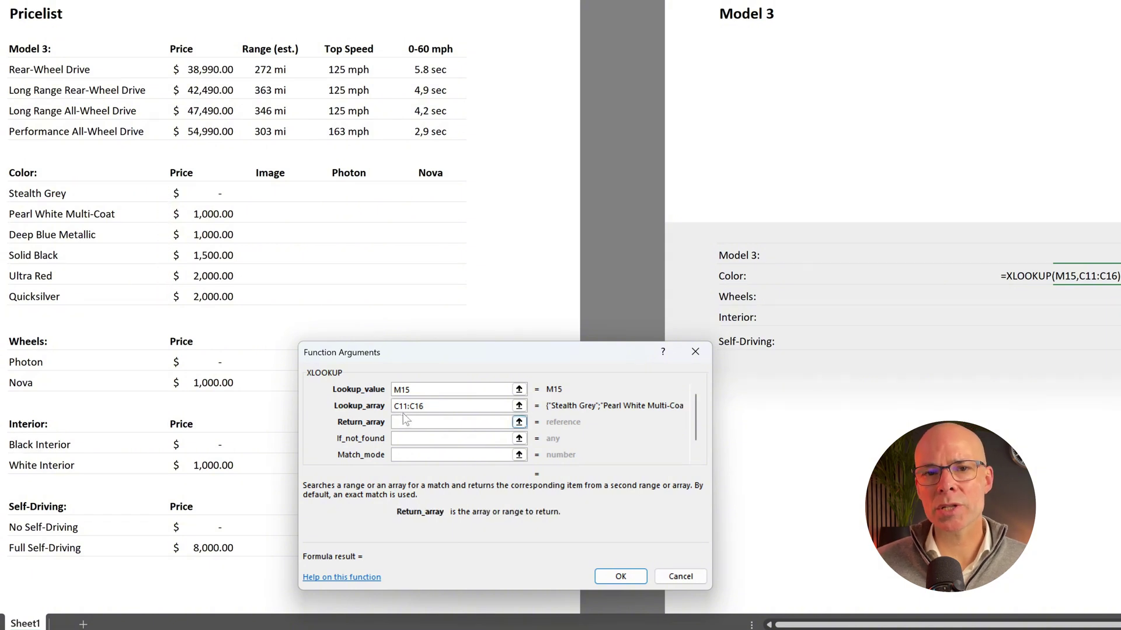
left_click(519, 422)
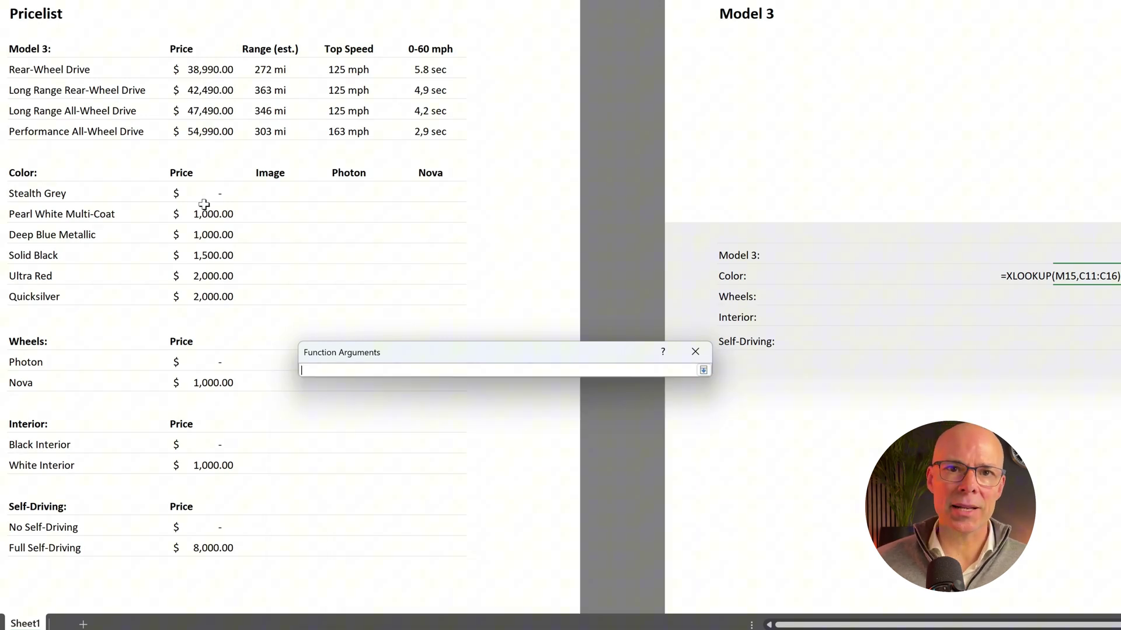
left_click_drag(204, 192, 215, 296)
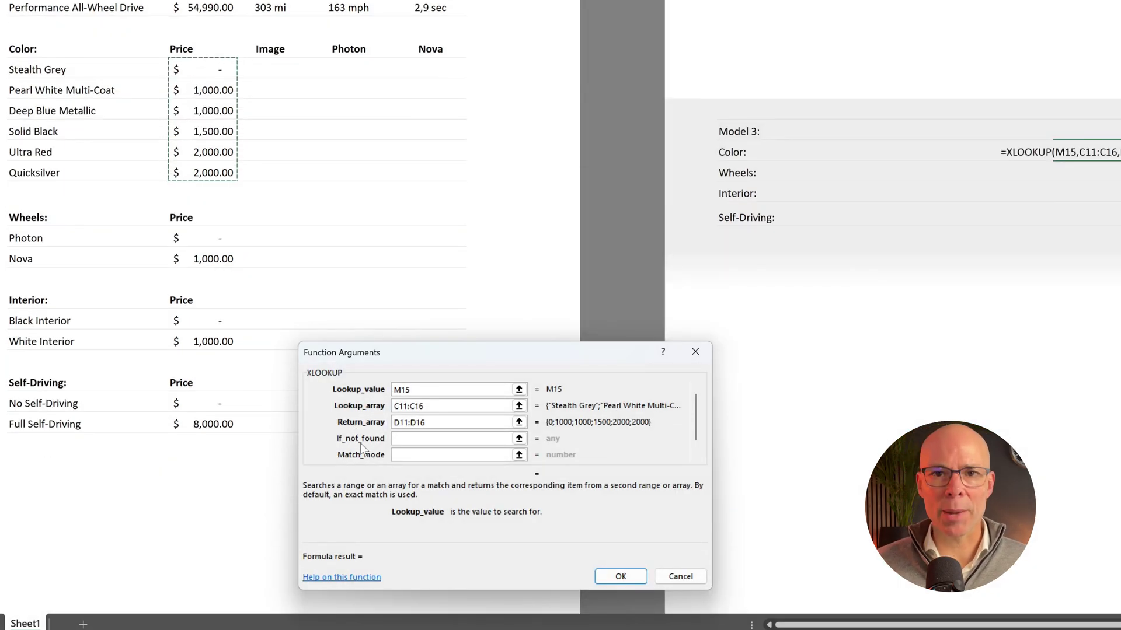
scroll(453, 435, "down", 1)
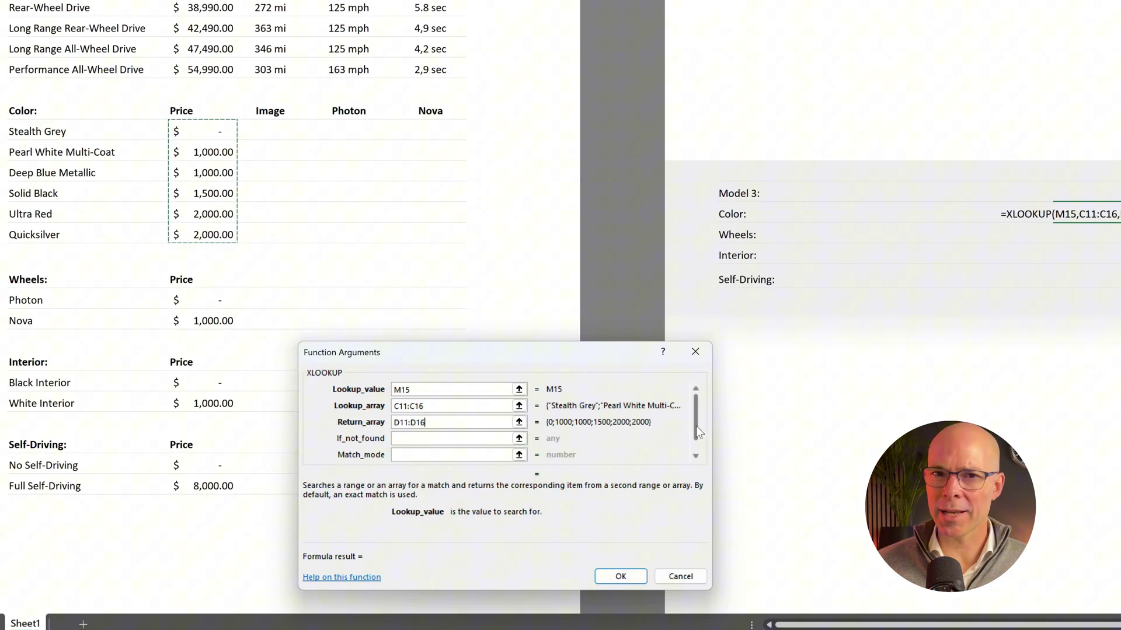
key("Tab")
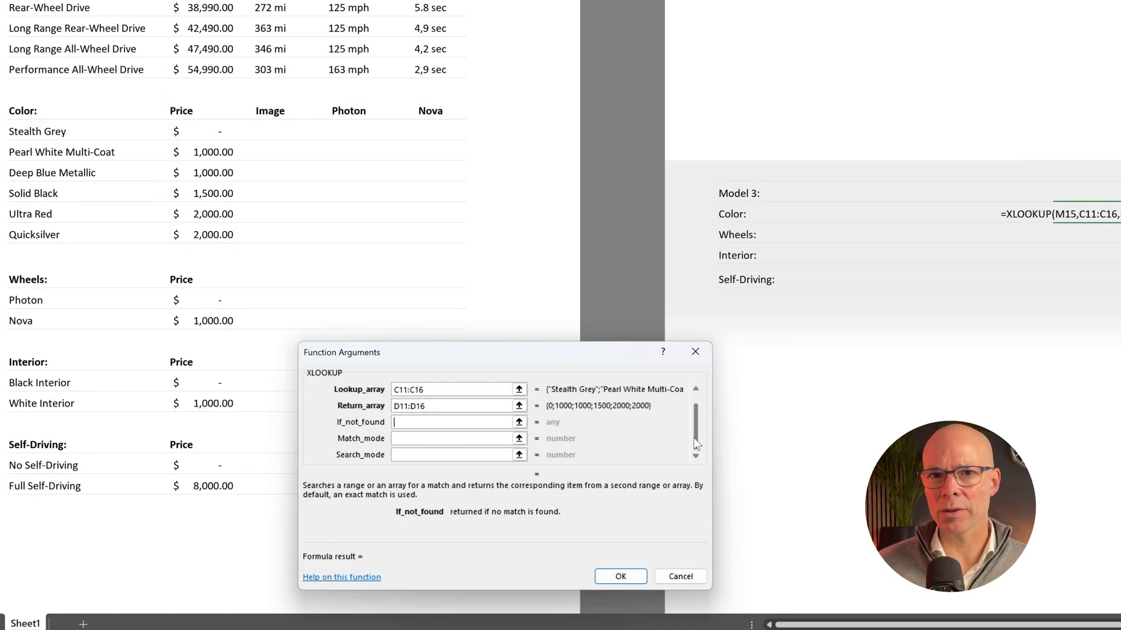
left_click(697, 390)
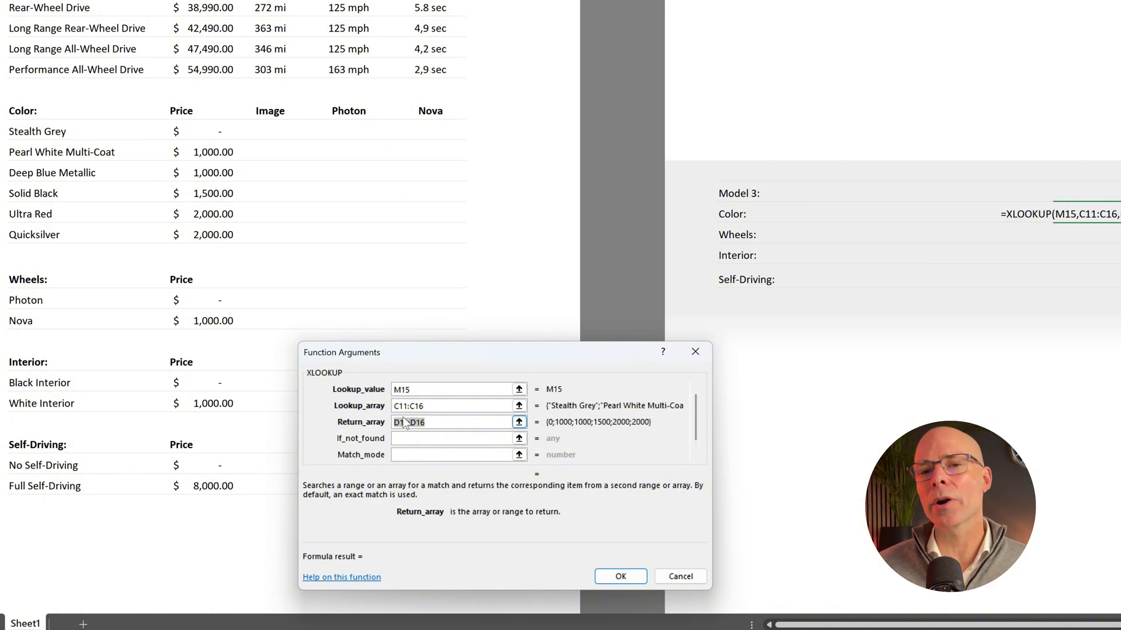
Confirm the formula, then enter Ultra Red and then Solid Black in M15, returning $1,500.00.
left_click(620, 576)
type("Ultra Red")
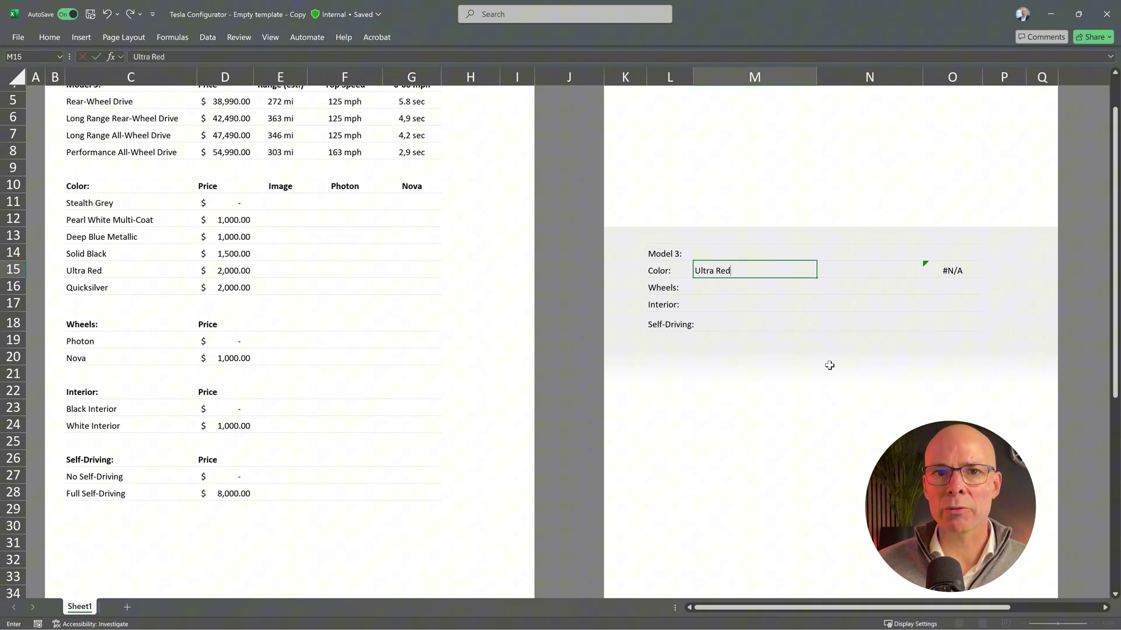
key("Return")
key("Up")
type("S")
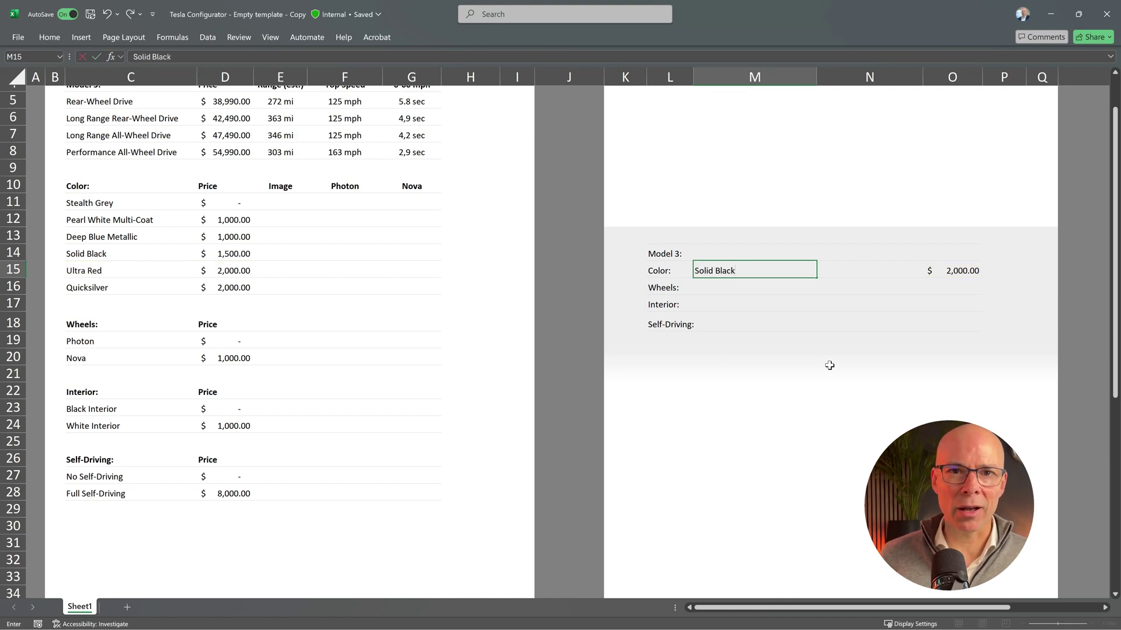
key("Return")
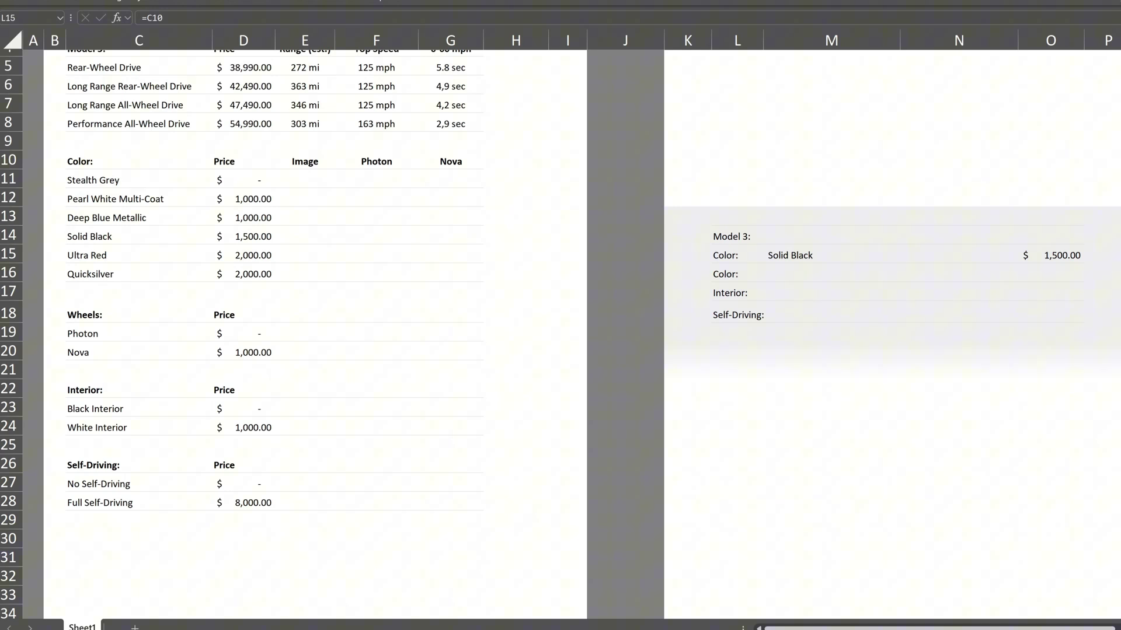
Enter Red in the cell beside the second Color label.
left_click(798, 273)
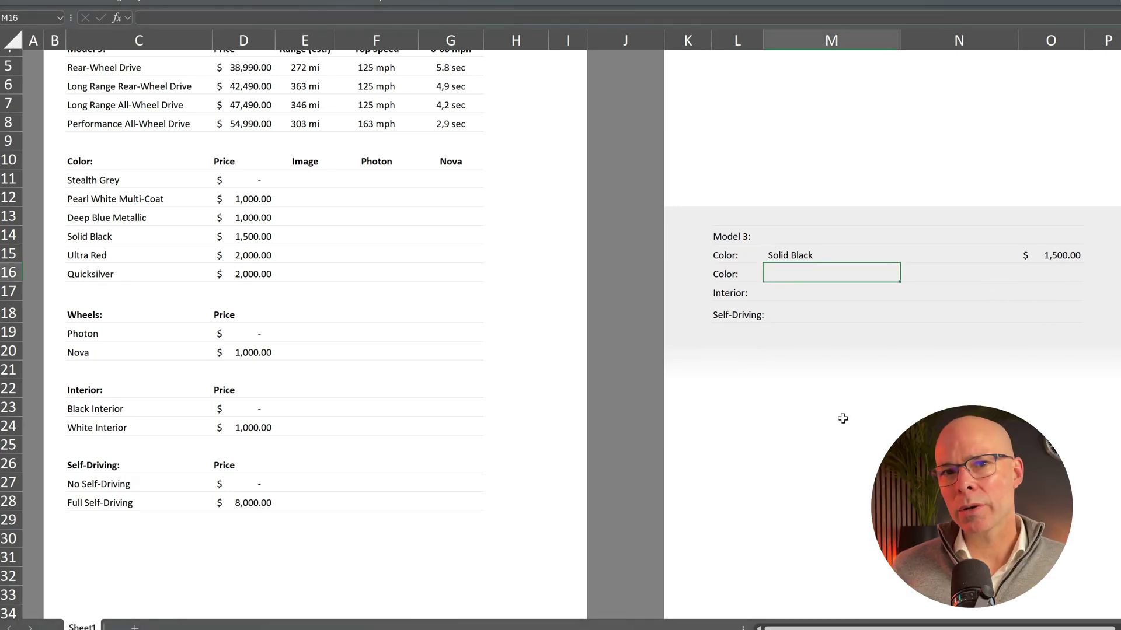
type("Red")
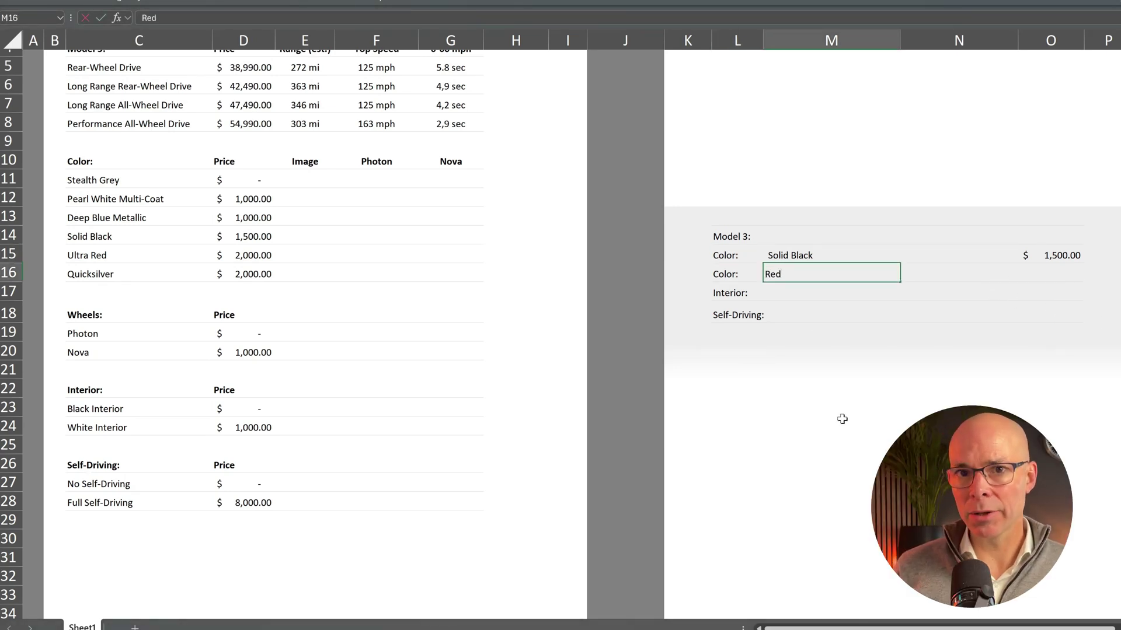
key("Return")
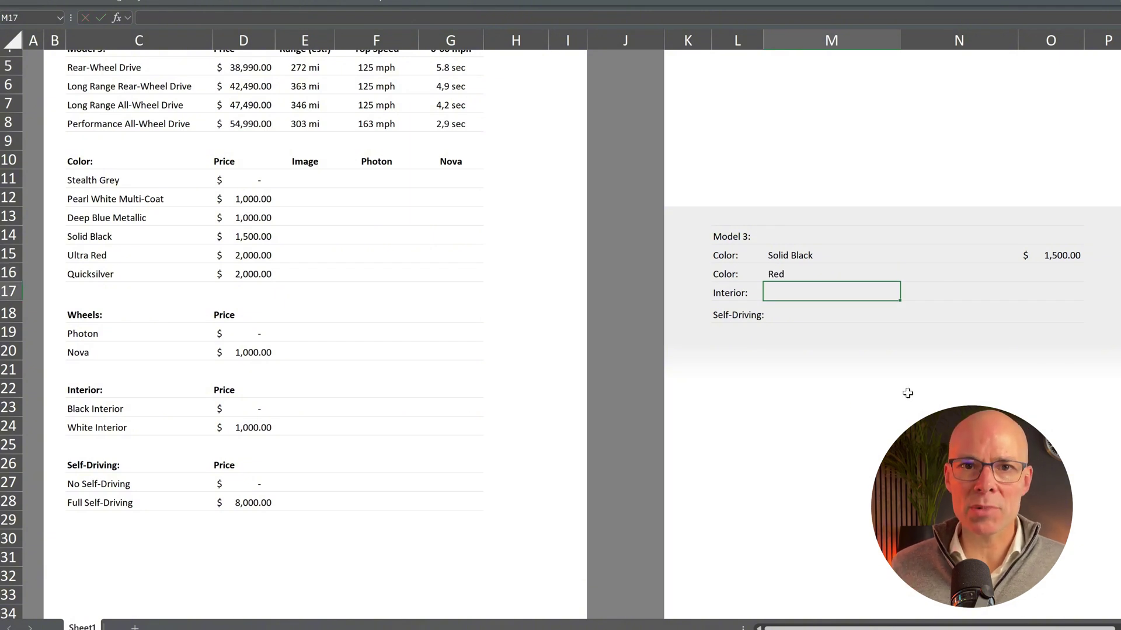
Begin an XLOOKUP formula in the price cell O16.
left_click(1079, 276)
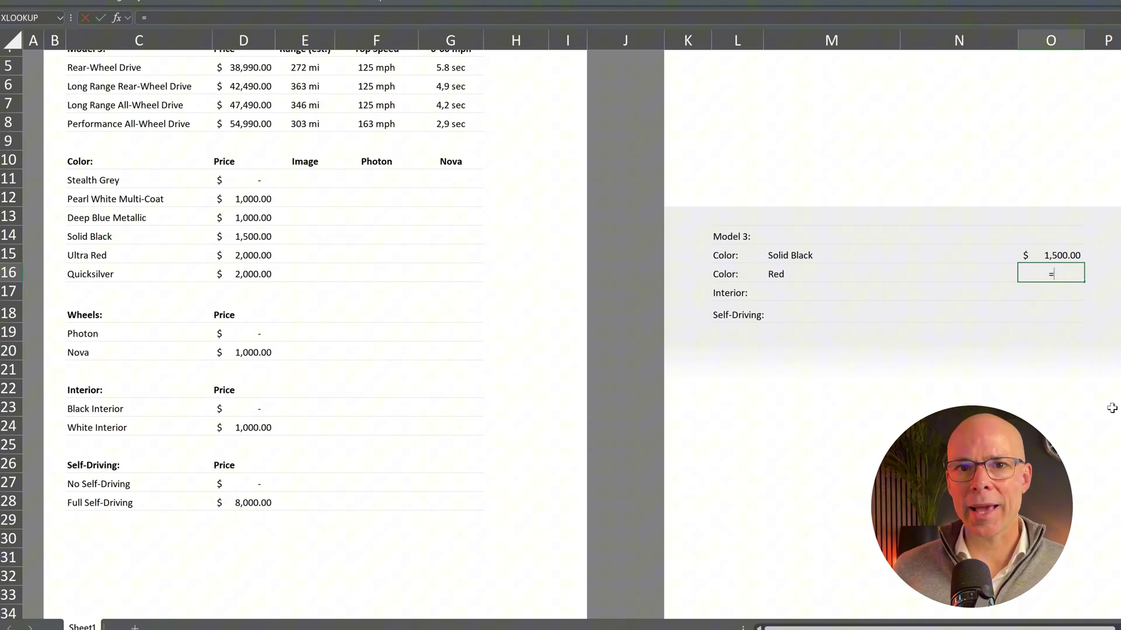
type("=x")
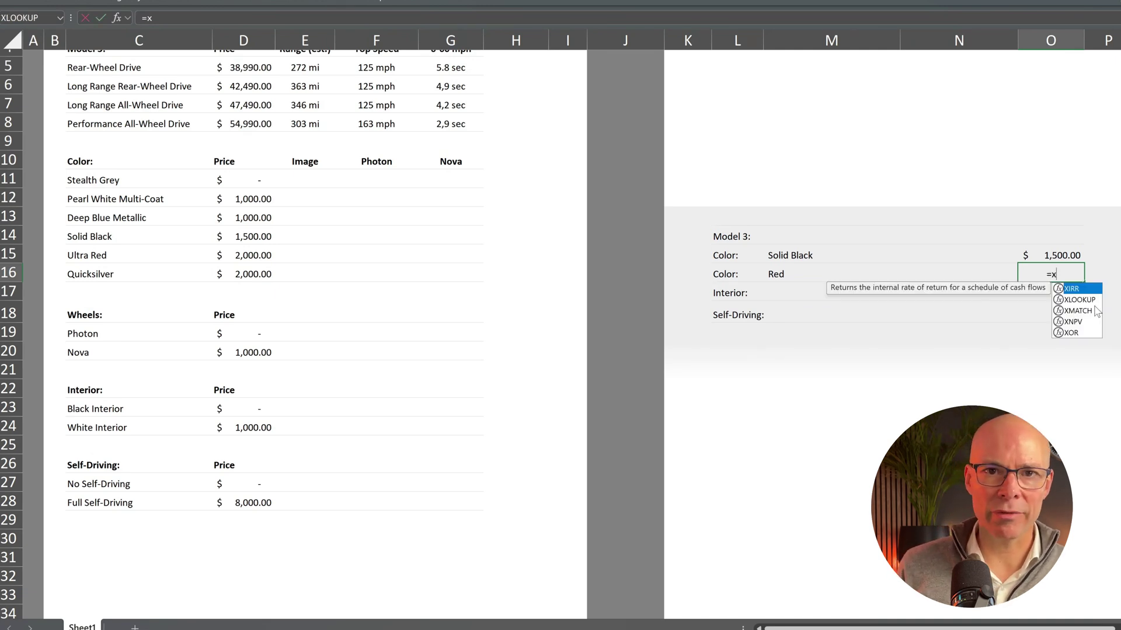
double_click(1090, 300)
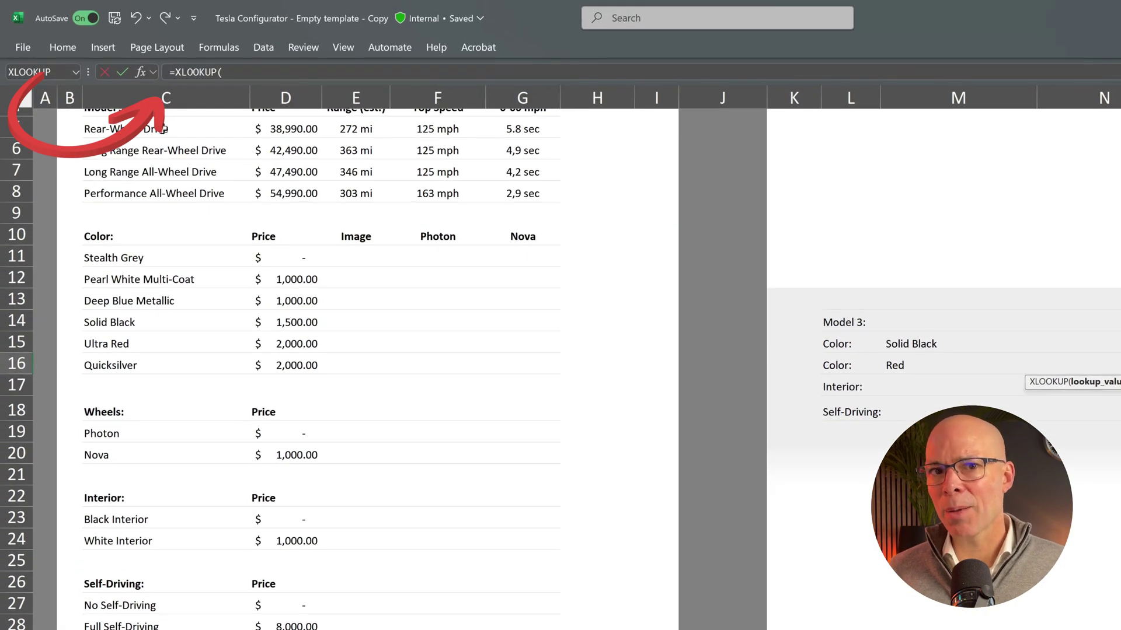
Complete the wildcard lookup =XLOOKUP("*"&M16&"*",C11:C16,D11:D16,,2) in O16.
left_click(241, 71)
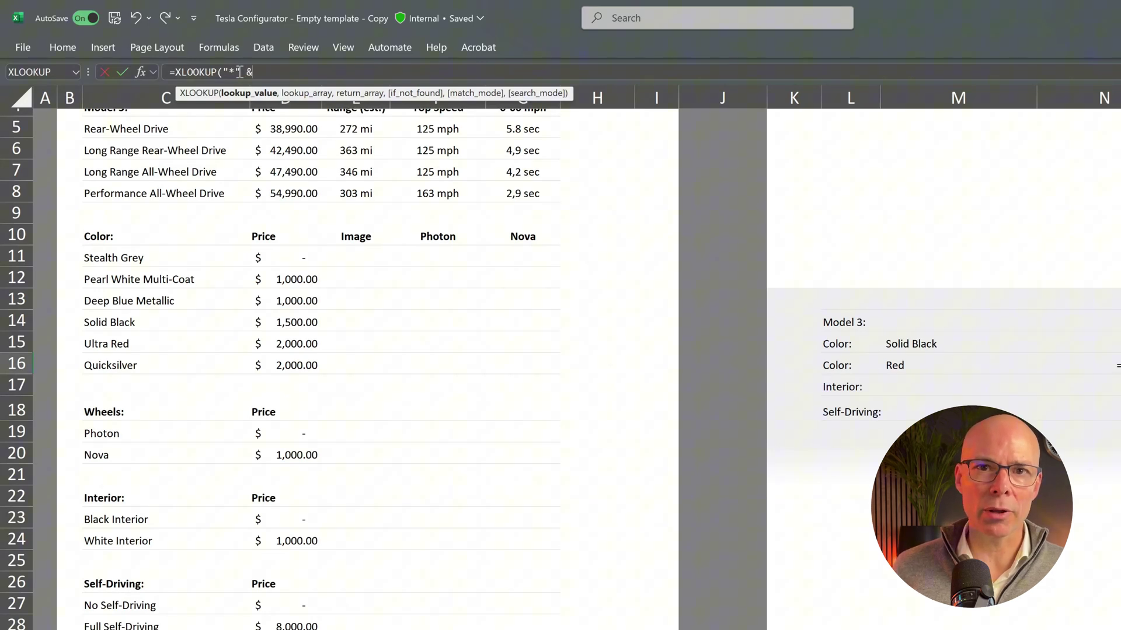
left_click(902, 366)
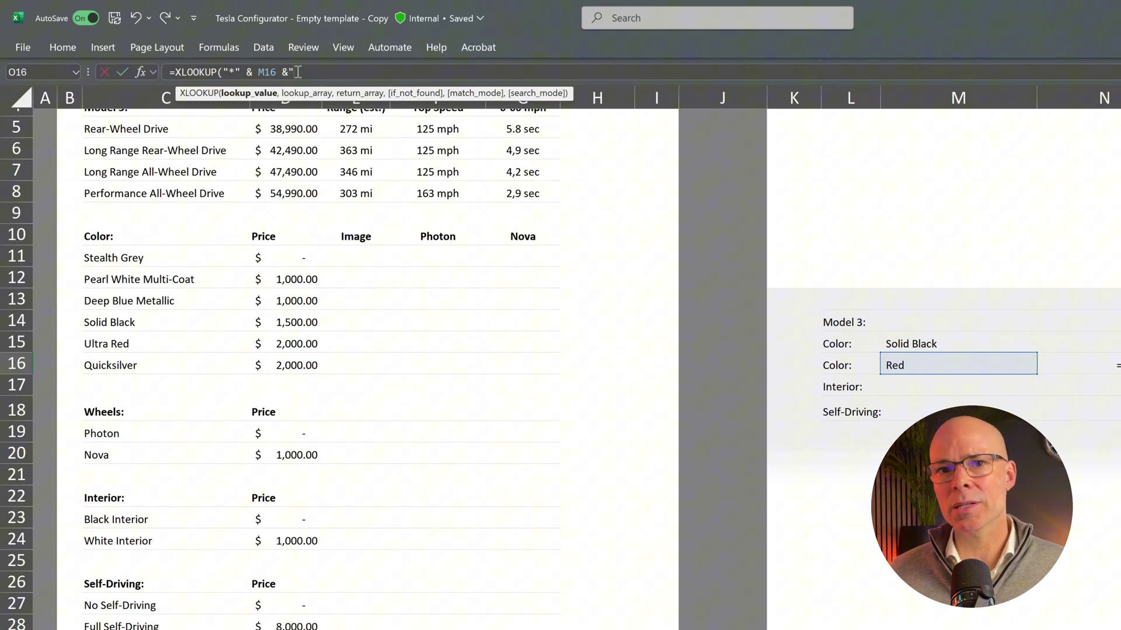
type("&\"*\" ,")
left_click_drag(114, 257, 119, 368)
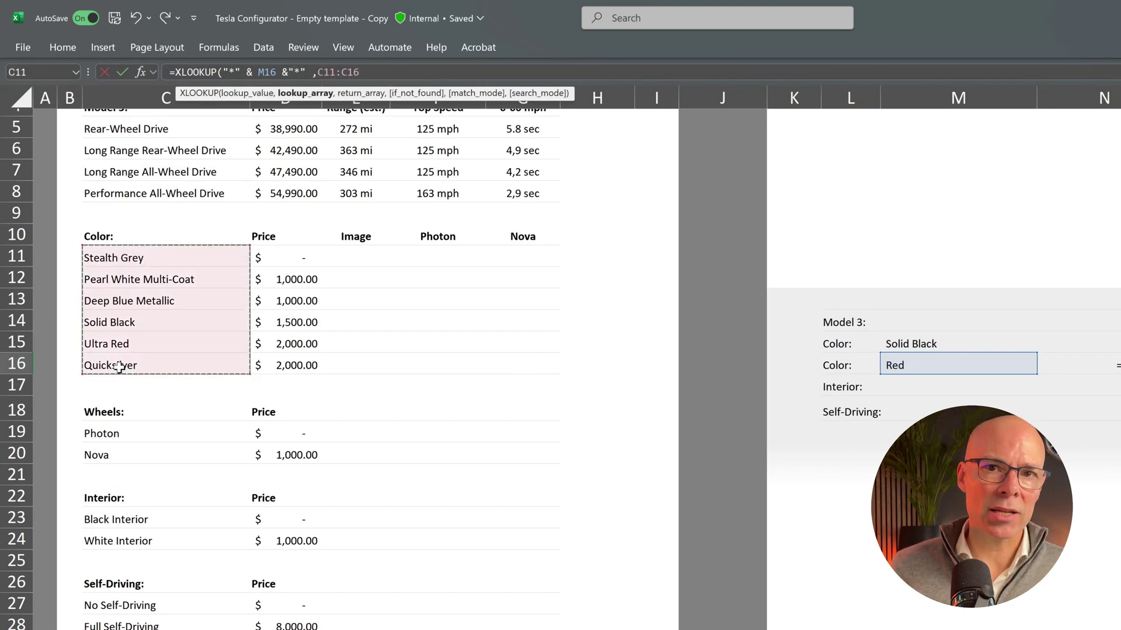
type(",")
left_click_drag(282, 256, 285, 356)
type(",")
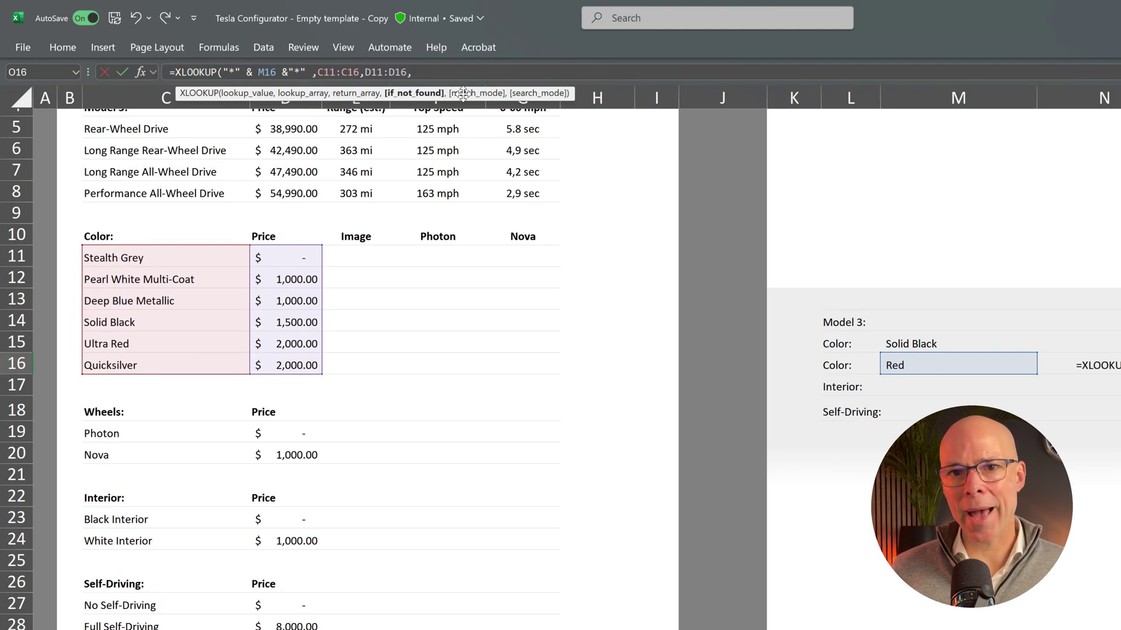
type(",")
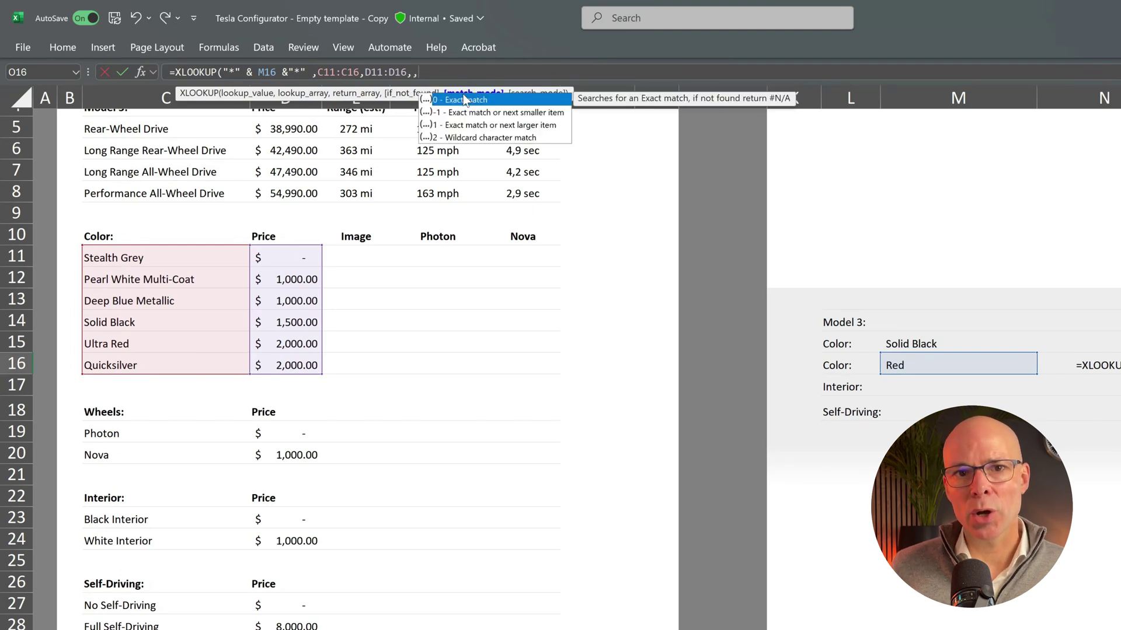
left_click(461, 138)
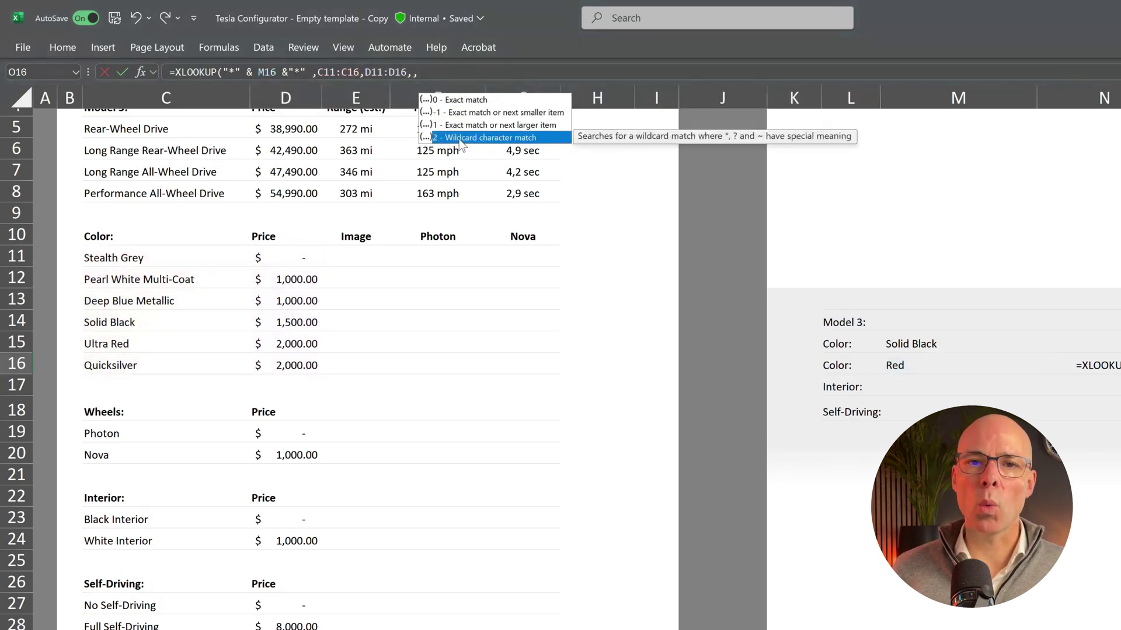
double_click(460, 139)
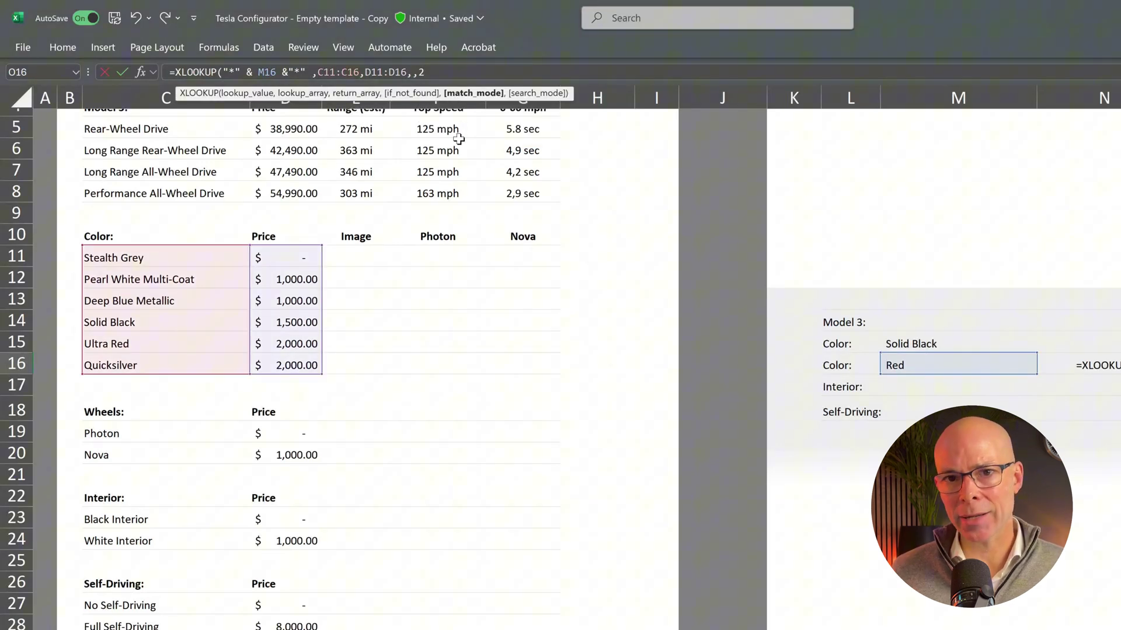
type(")")
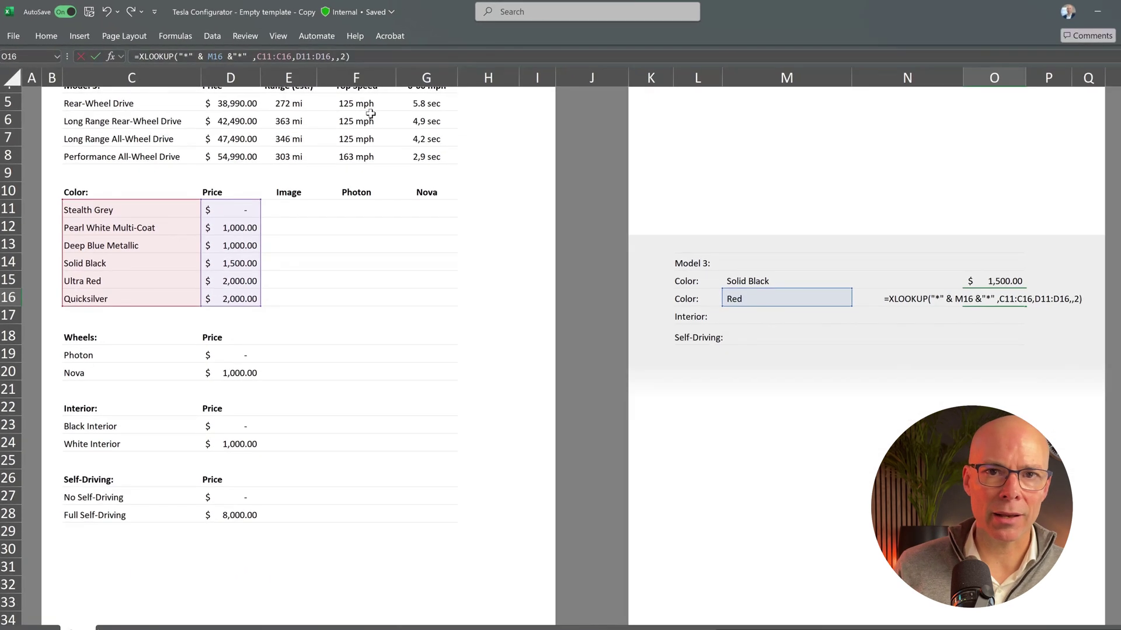
key("Return")
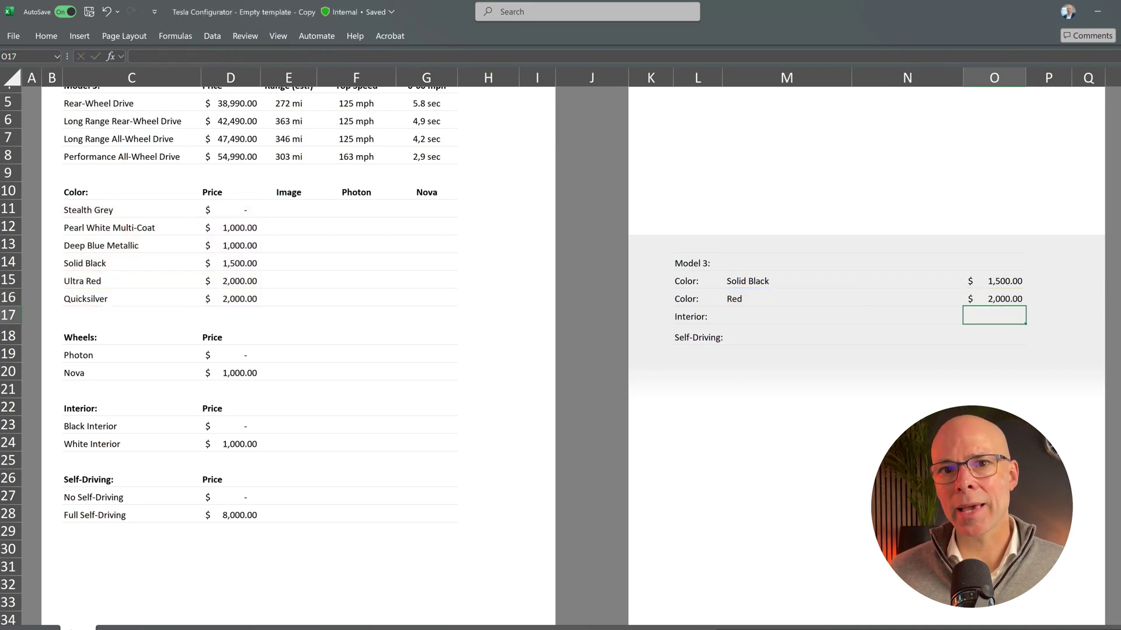
Test the wildcard lookup by entering Blue as the colour.
left_click(751, 301)
type("Blue")
key("Return")
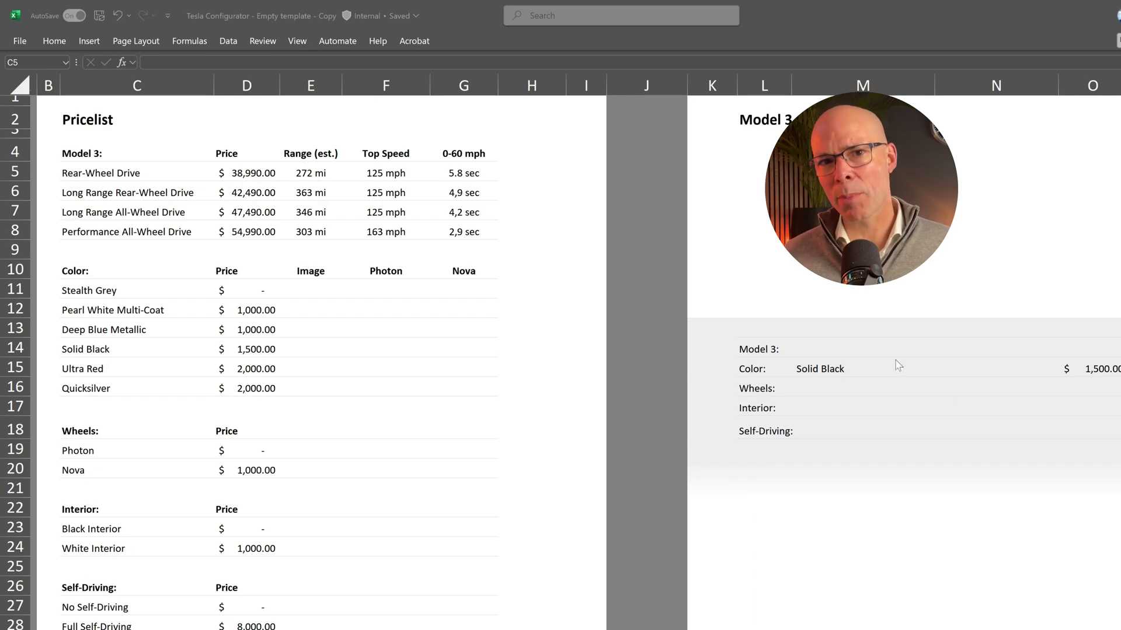
Add a list validation sourced from C5:C8 to M14 and choose Rear-Wheel Drive.
left_click(833, 344)
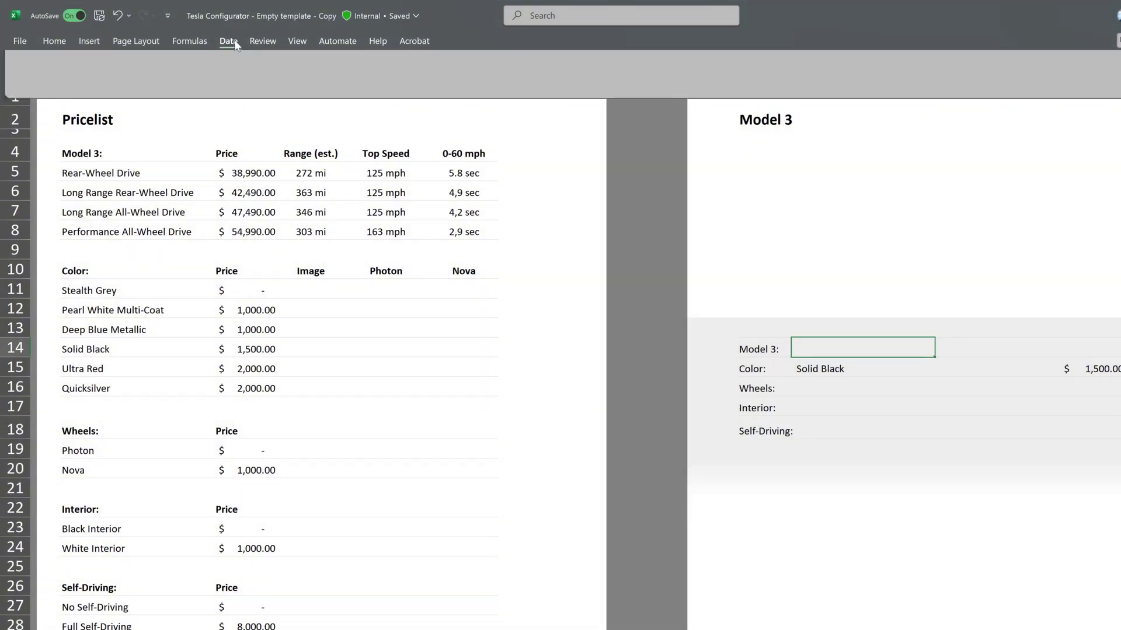
left_click(228, 41)
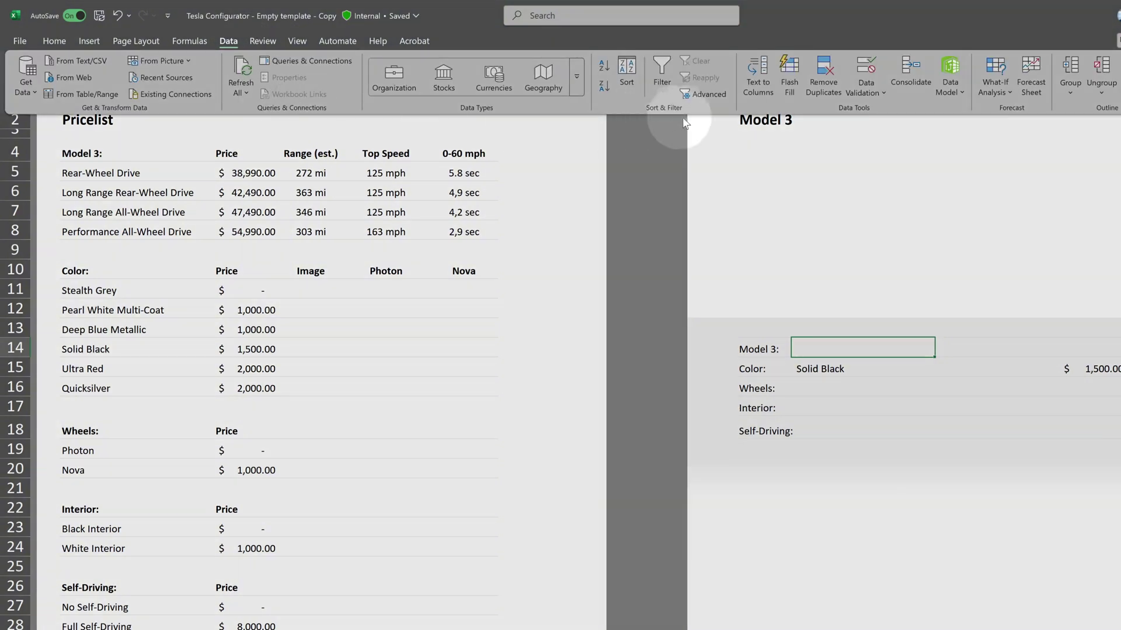
left_click(868, 93)
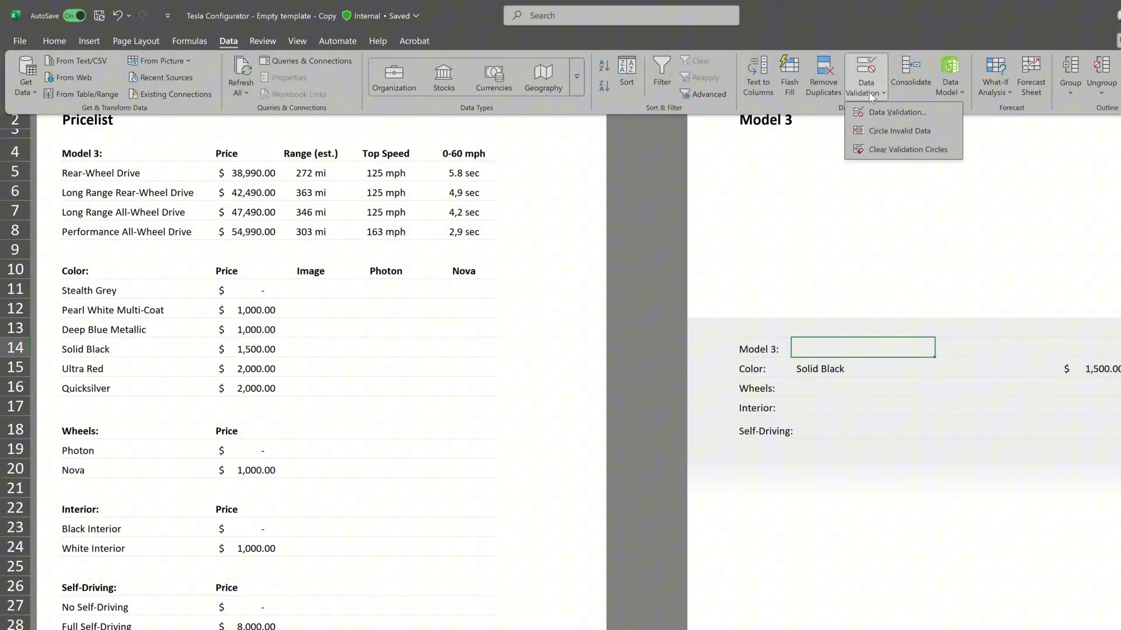
left_click(871, 111)
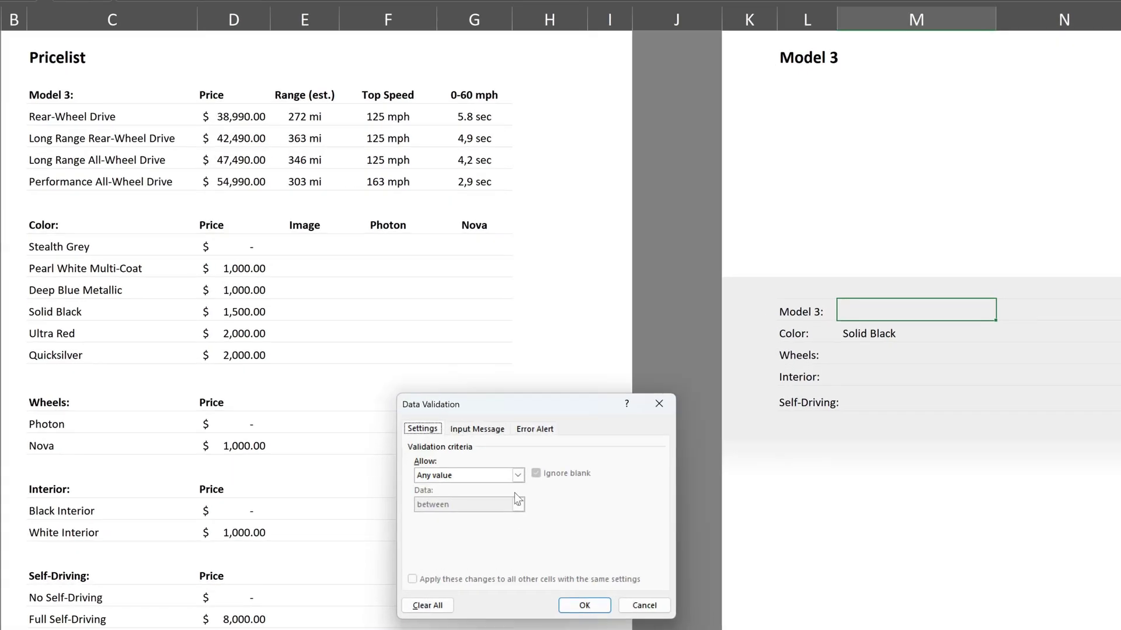
left_click(518, 475)
left_click(427, 520)
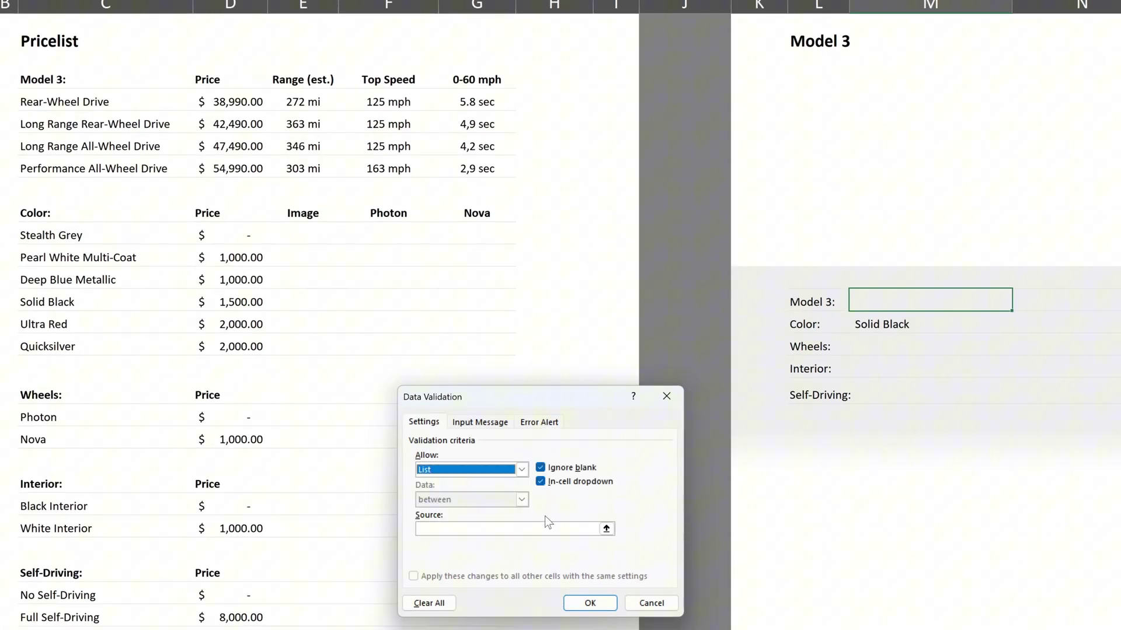
left_click(606, 530)
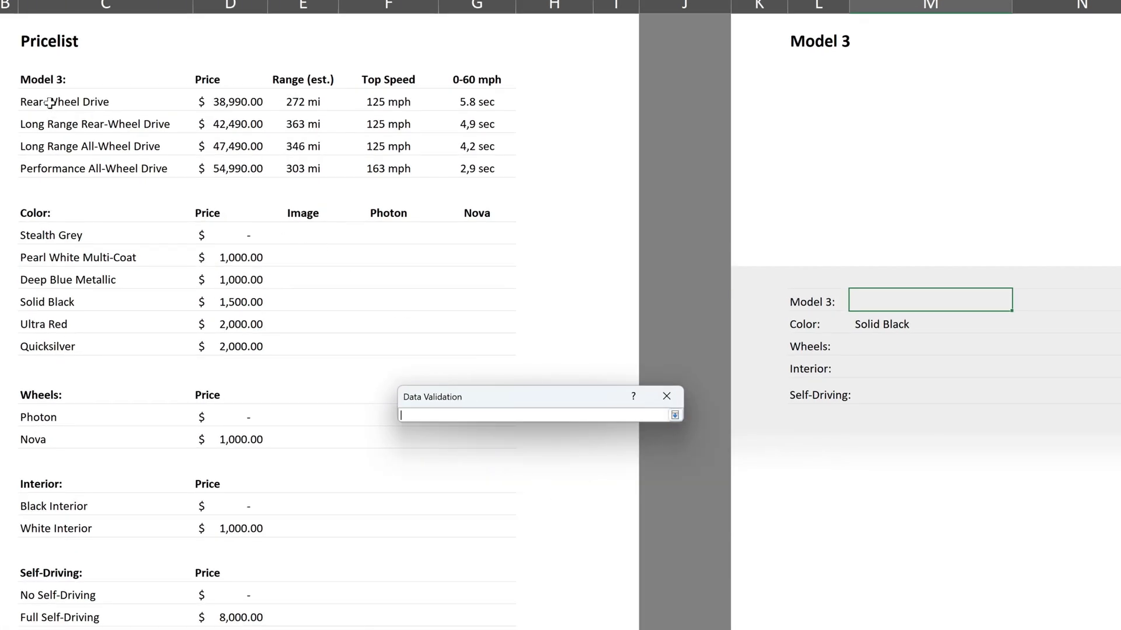
left_click_drag(50, 103, 74, 170)
key("Return")
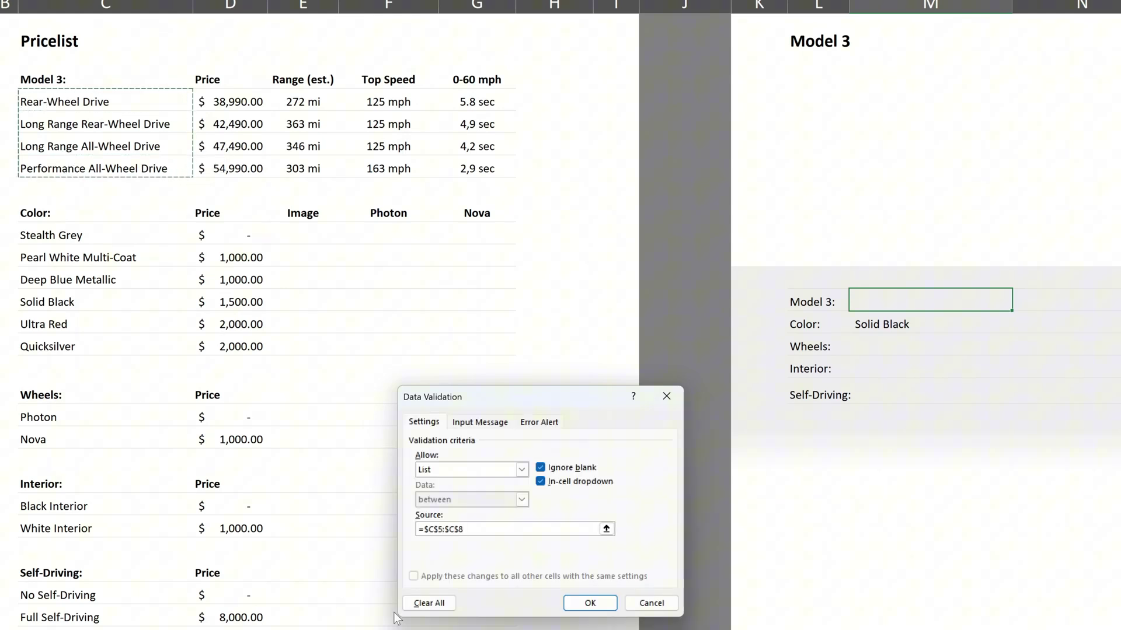
left_click(590, 603)
left_click(1018, 307)
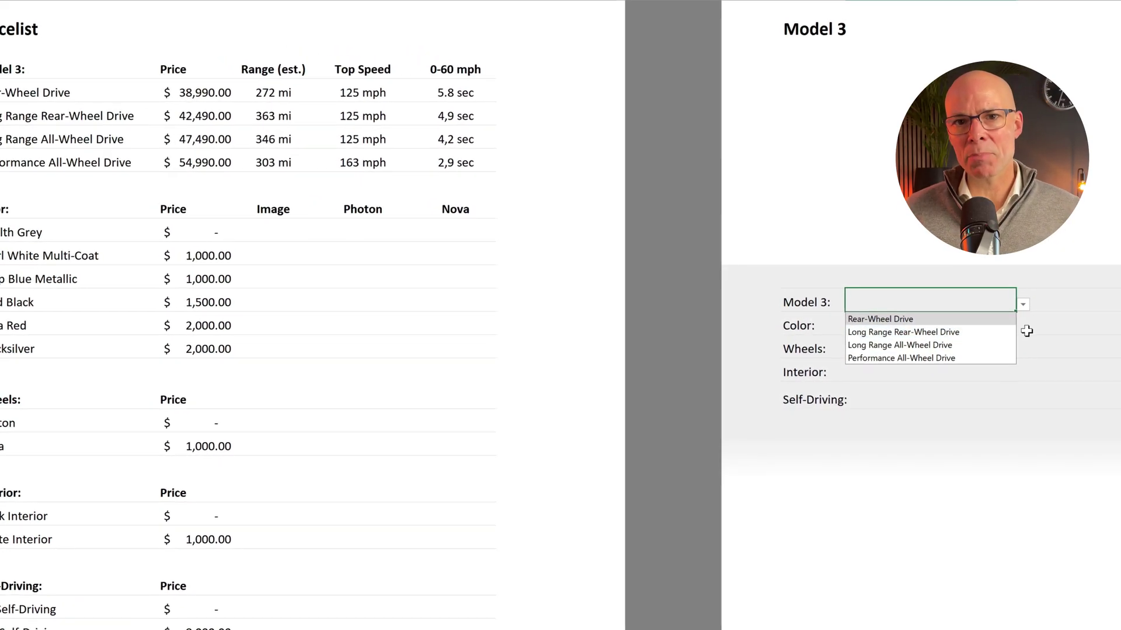
left_click(962, 321)
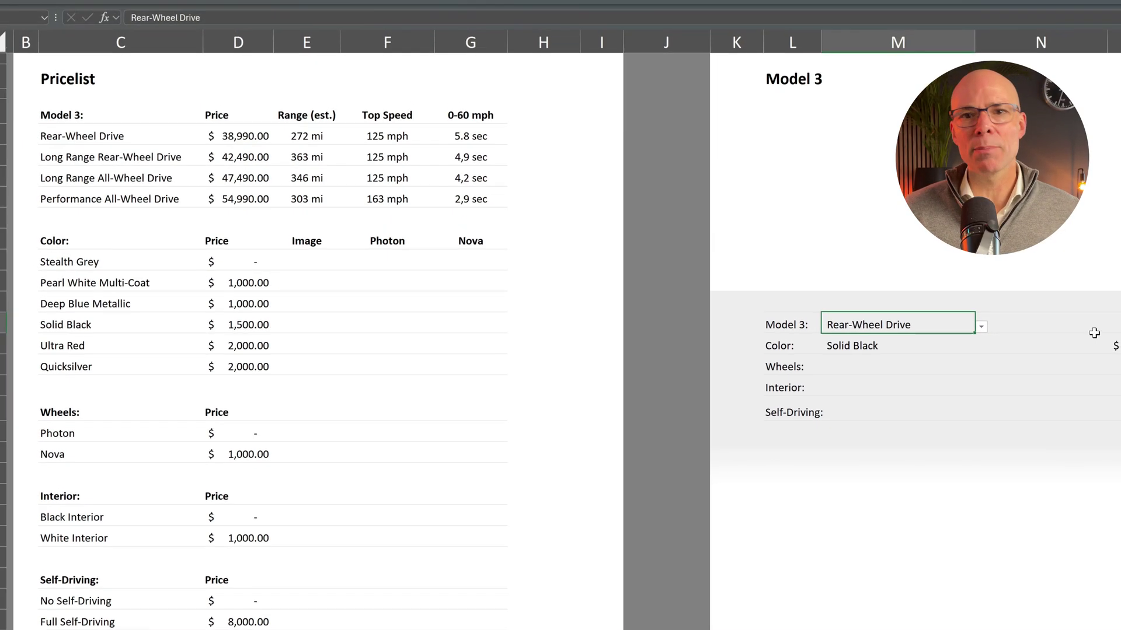
Enter =XLOOKUP(M14,C5:C8,D5:D8) in the Model 3 price cell.
left_click(1054, 349)
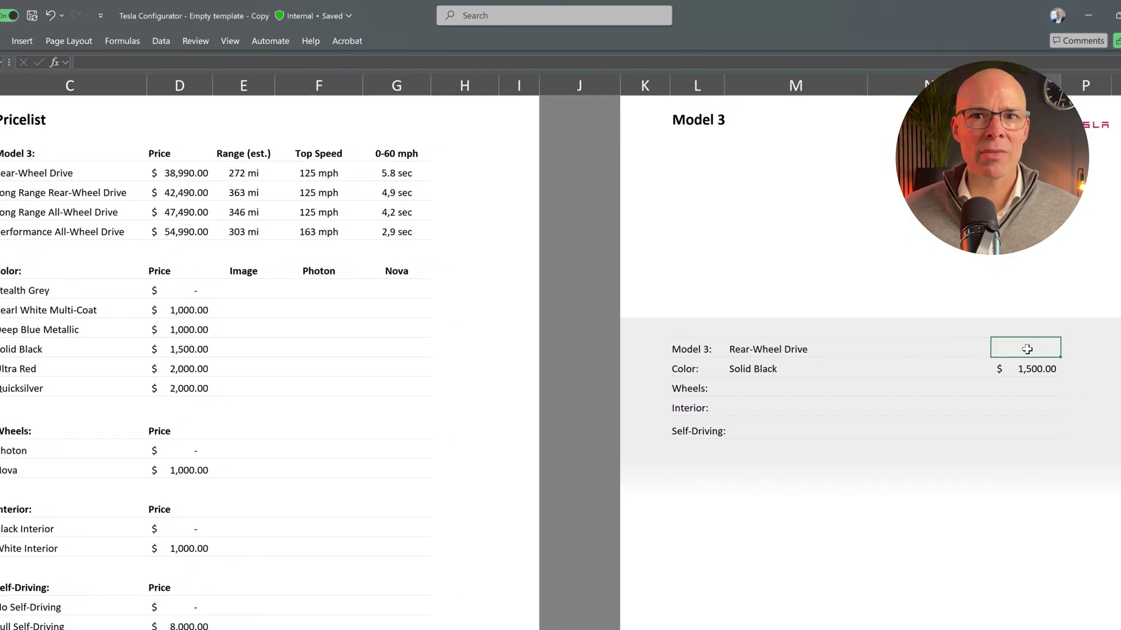
type("=x")
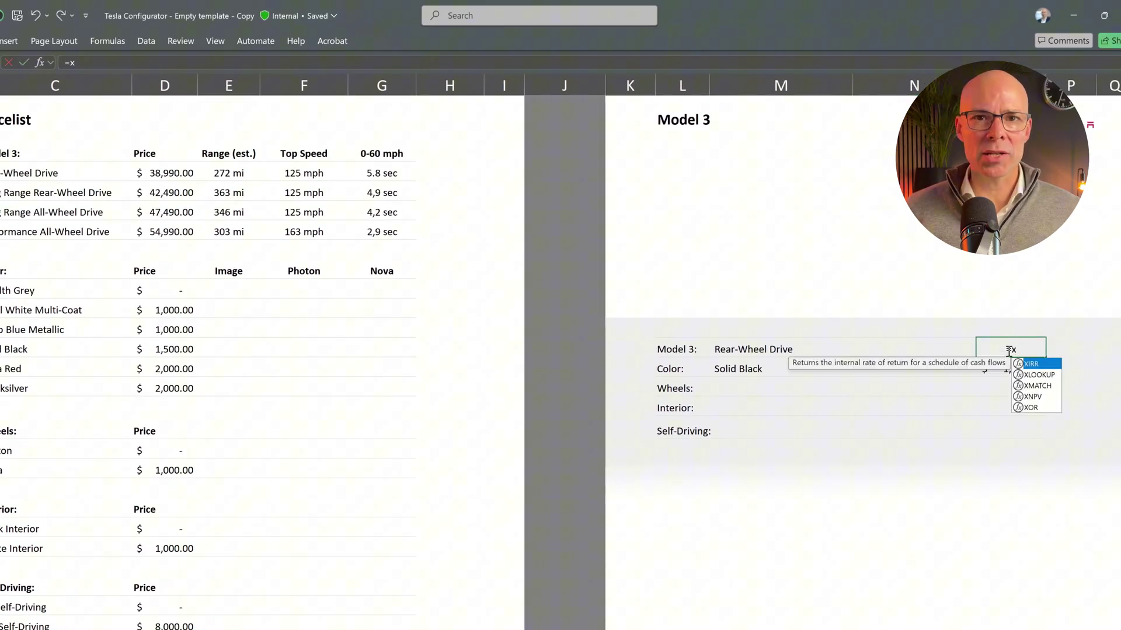
double_click(1036, 376)
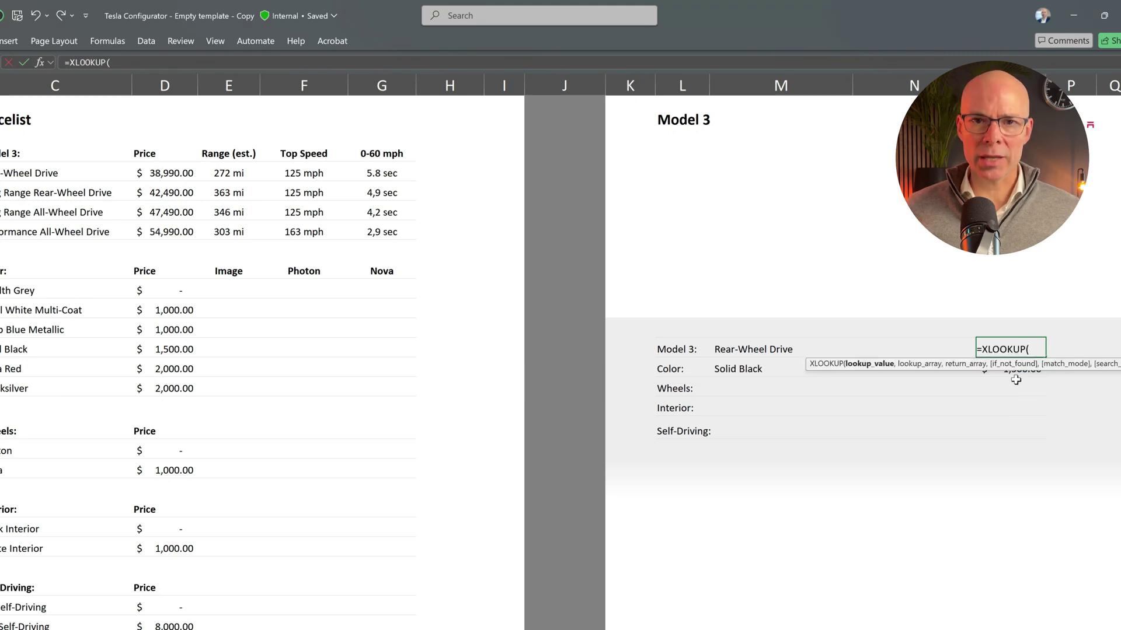
left_click(747, 351)
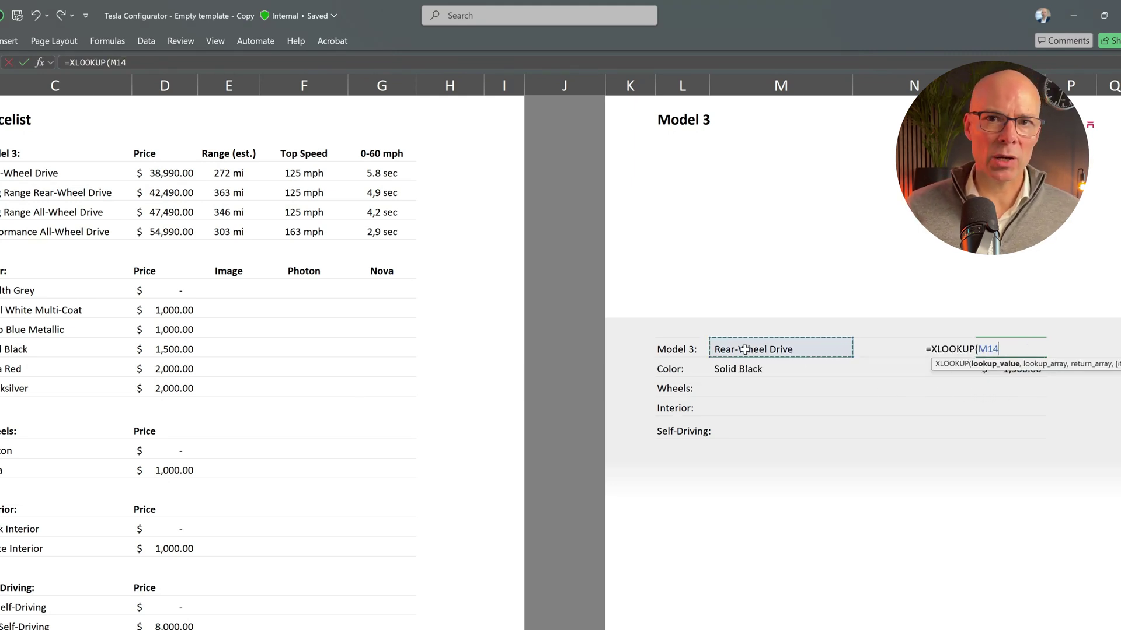
type(",")
left_click_drag(62, 174, 60, 231)
type(",")
left_click_drag(154, 173, 178, 233)
key("Return")
Switch M14 to Long Range Rear-Wheel Drive, then Long Range All-Wheel Drive.
left_click(787, 351)
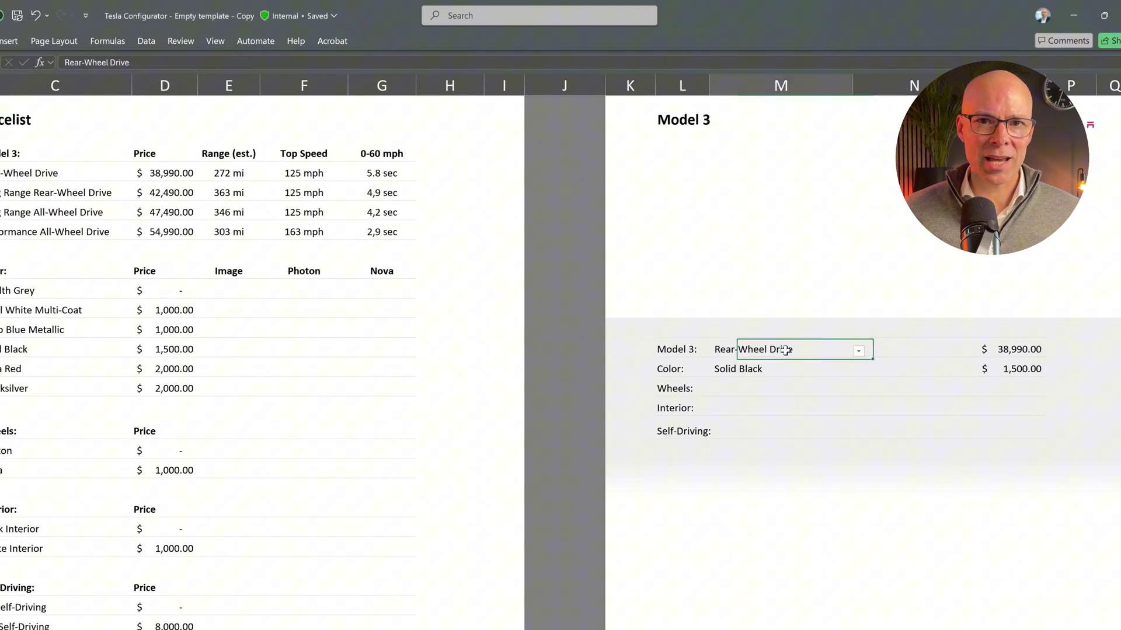
left_click(859, 353)
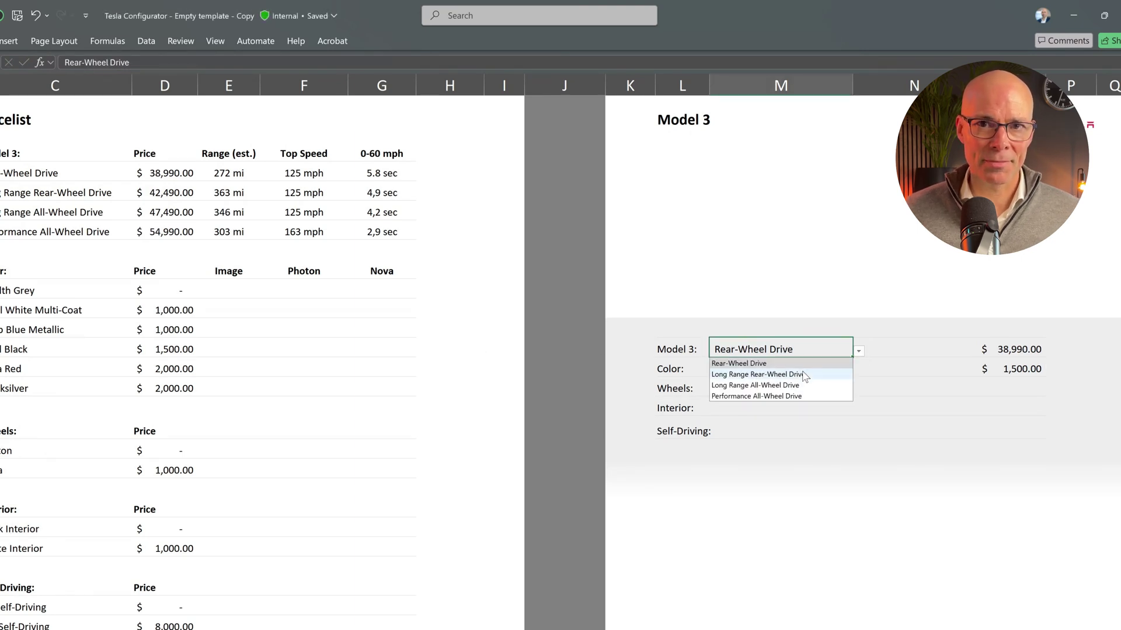
left_click(817, 374)
left_click(860, 352)
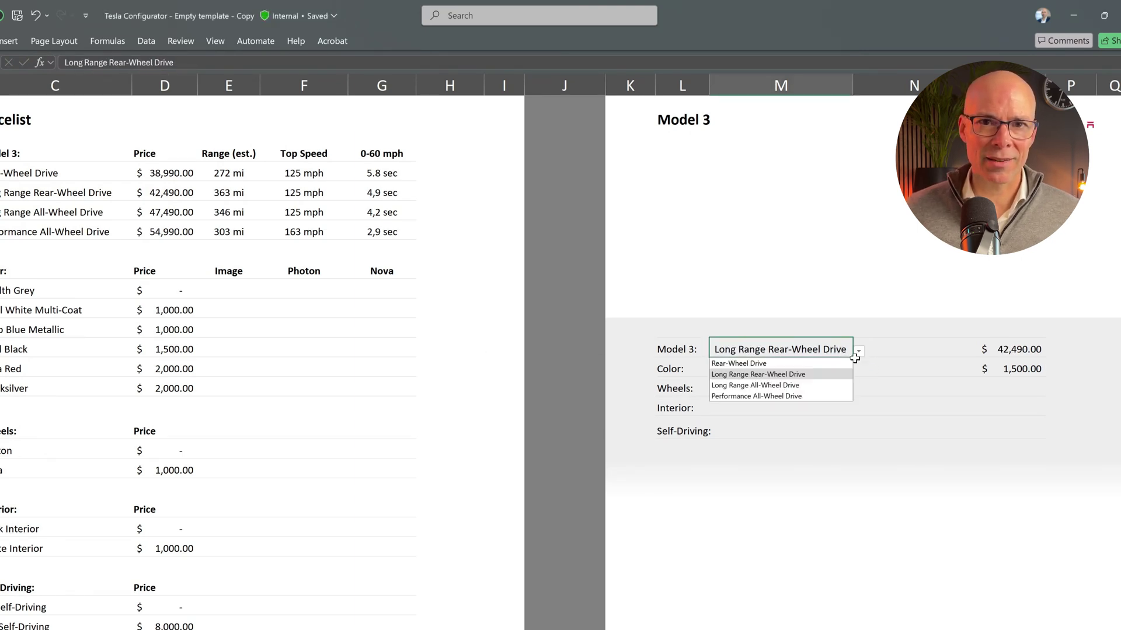
left_click(816, 384)
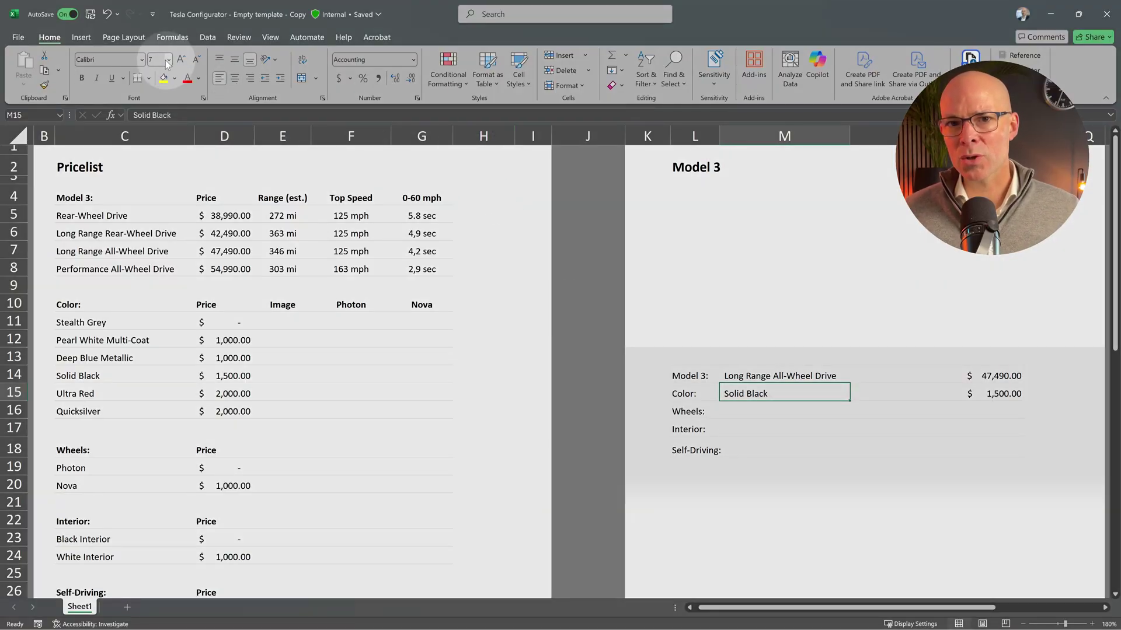
Give the Color entry a dropdown list sourced from the colour names C11:C16.
left_click(208, 37)
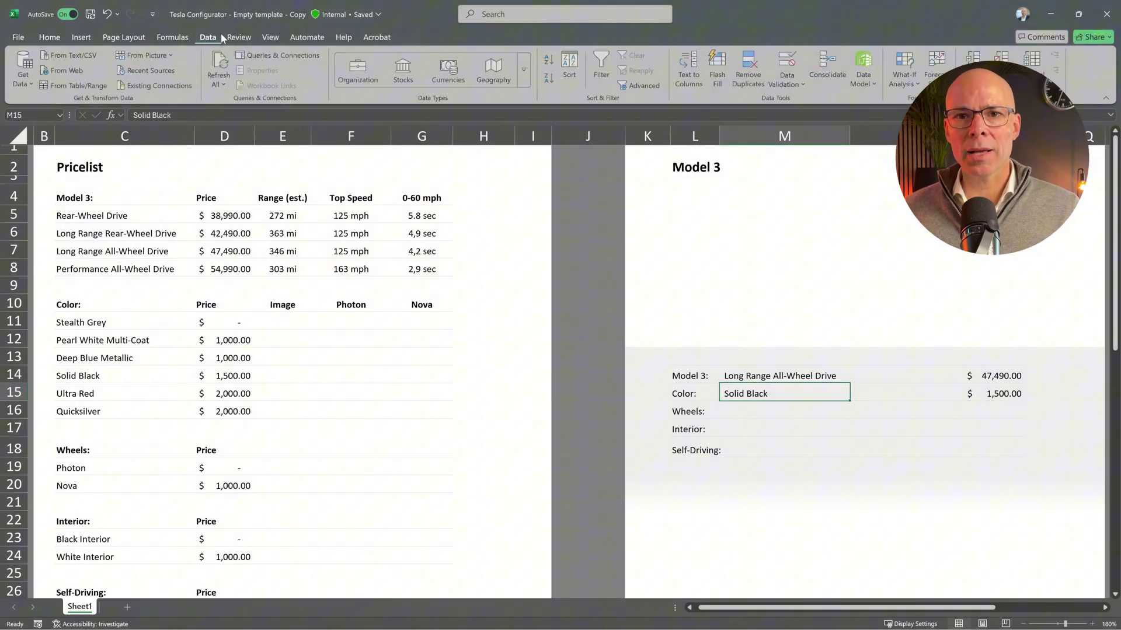
left_click(803, 84)
left_click(817, 108)
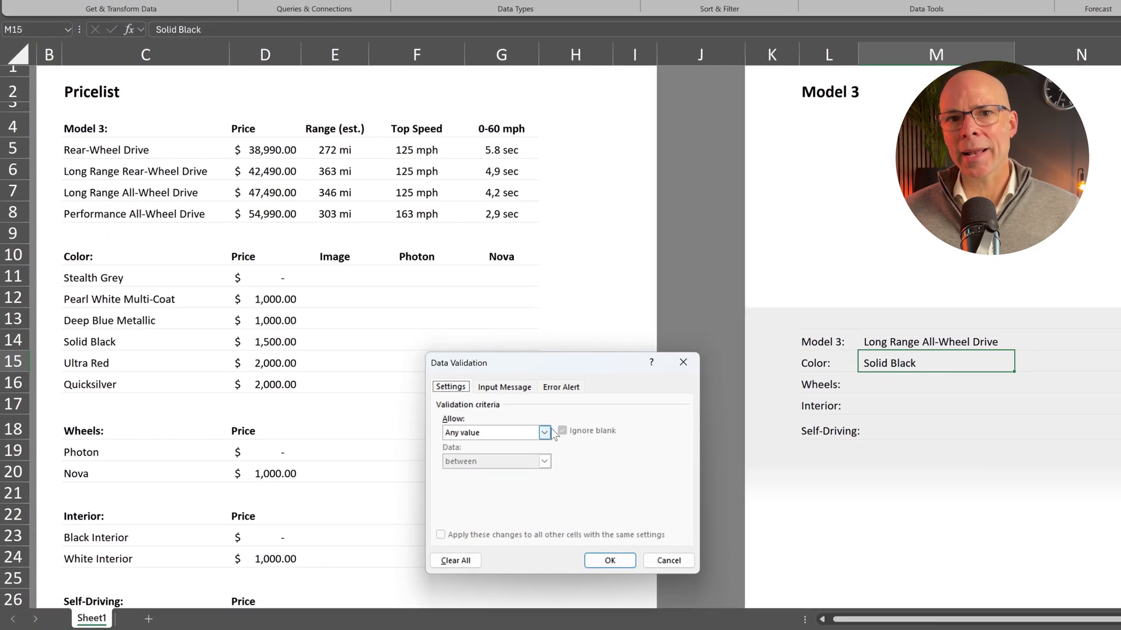
left_click(547, 433)
left_click(476, 476)
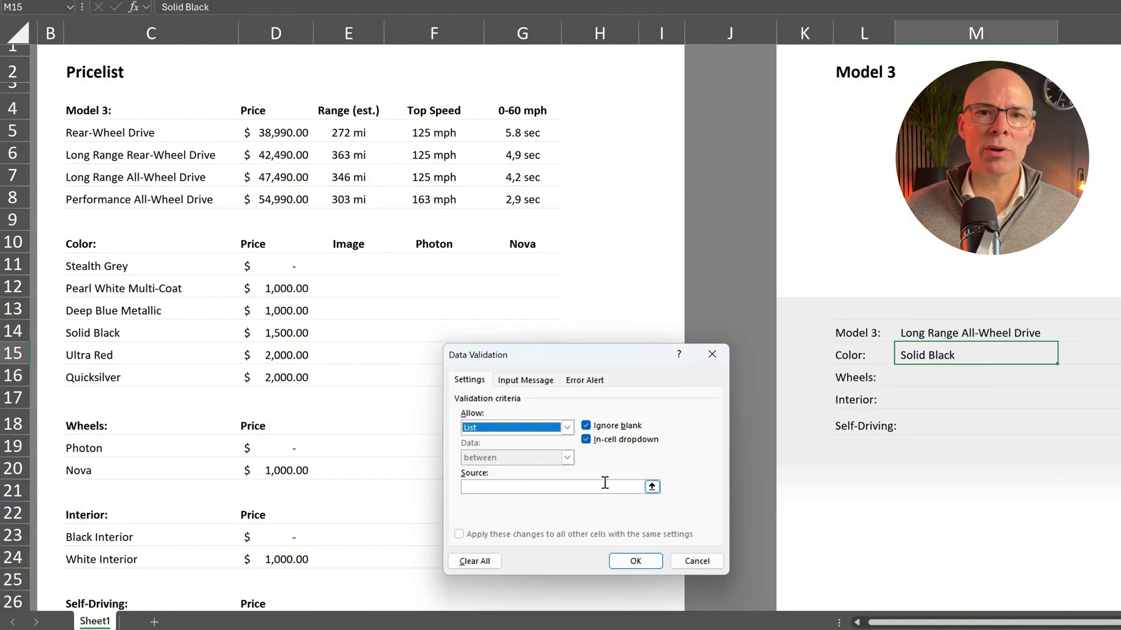
left_click(652, 487)
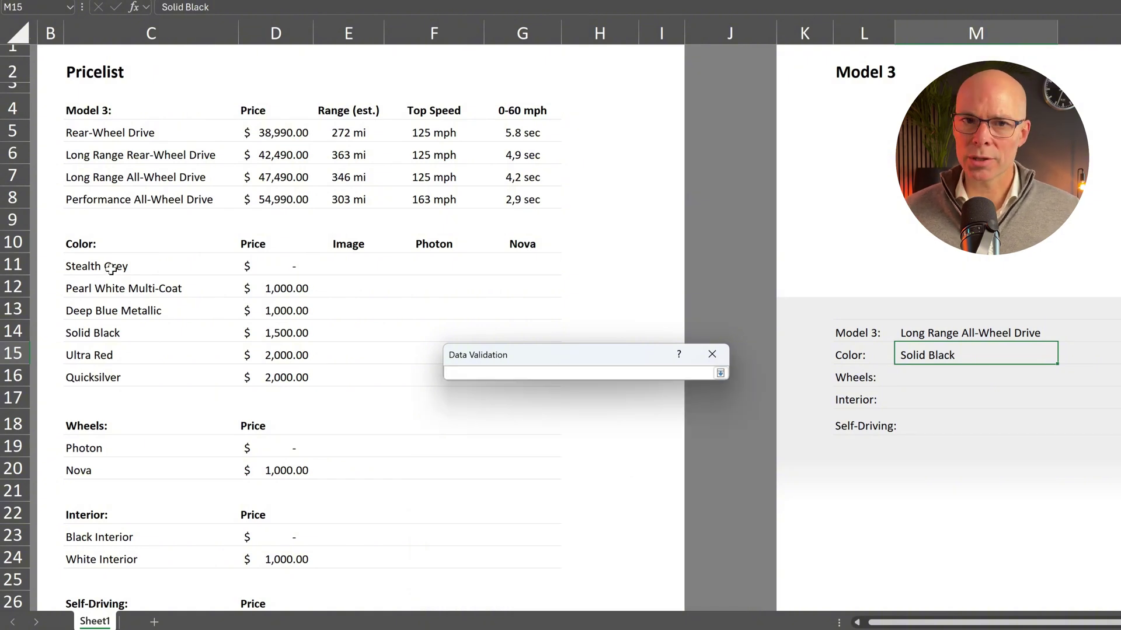
left_click_drag(115, 265, 122, 378)
key("Return")
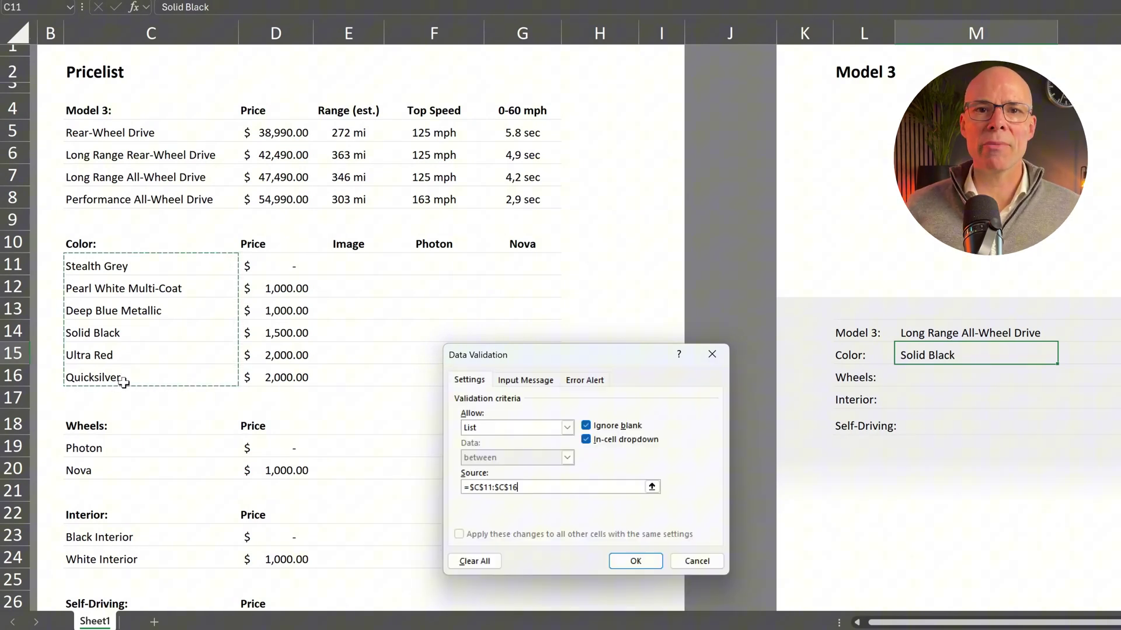
key("Return")
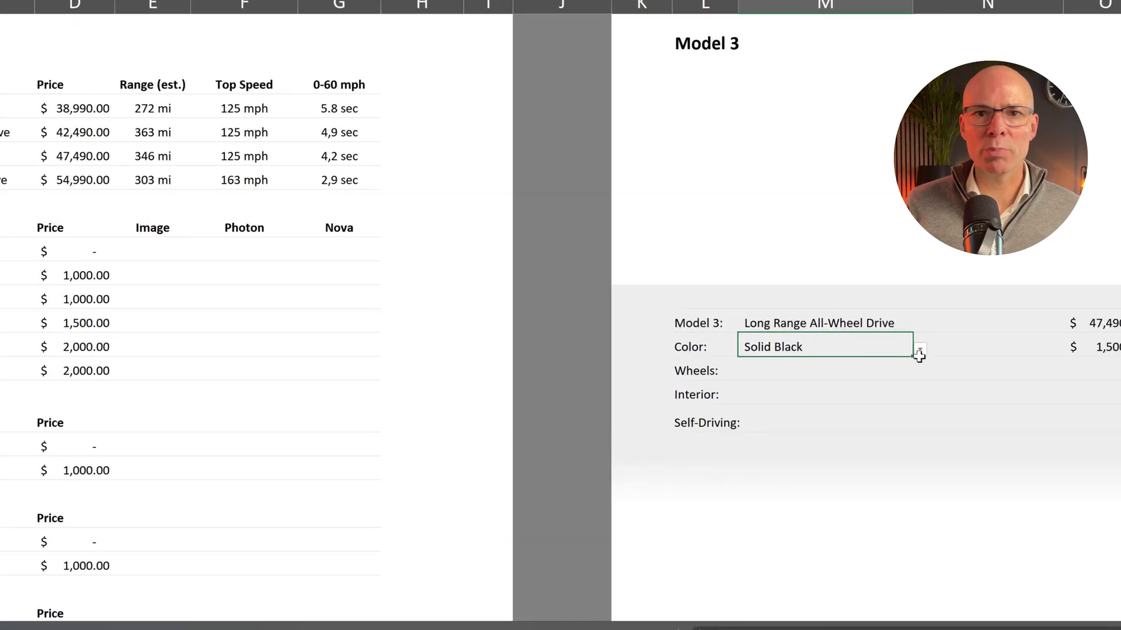
left_click(1060, 356)
key("Escape")
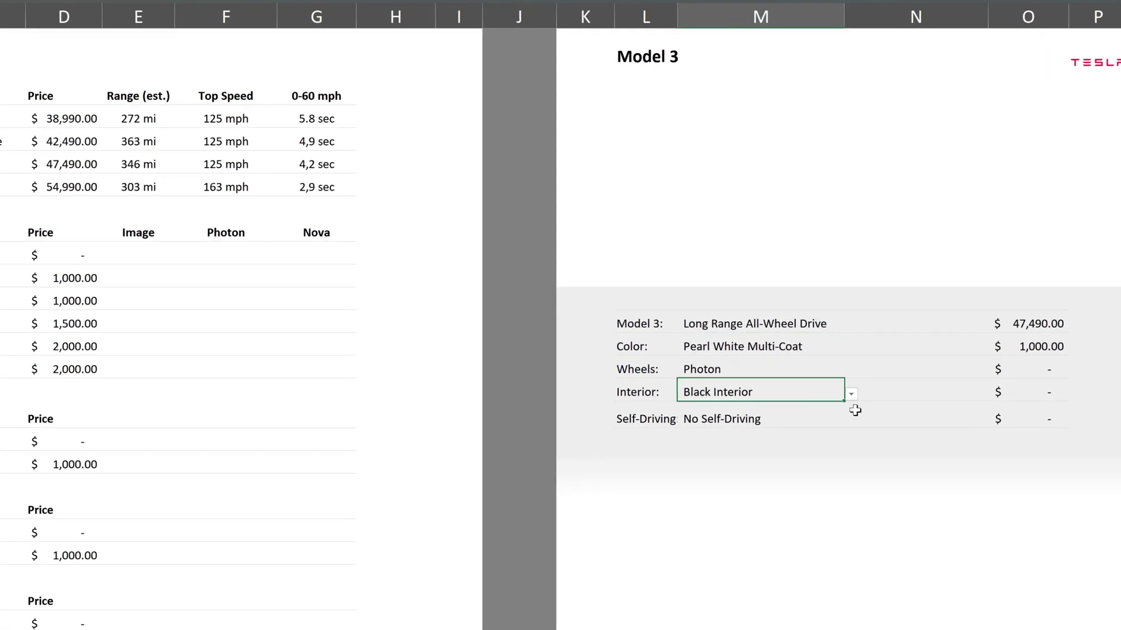
Choose White Interior and Full Self-Driving from their dropdowns.
left_click(828, 395)
left_click(697, 425)
left_click(723, 434)
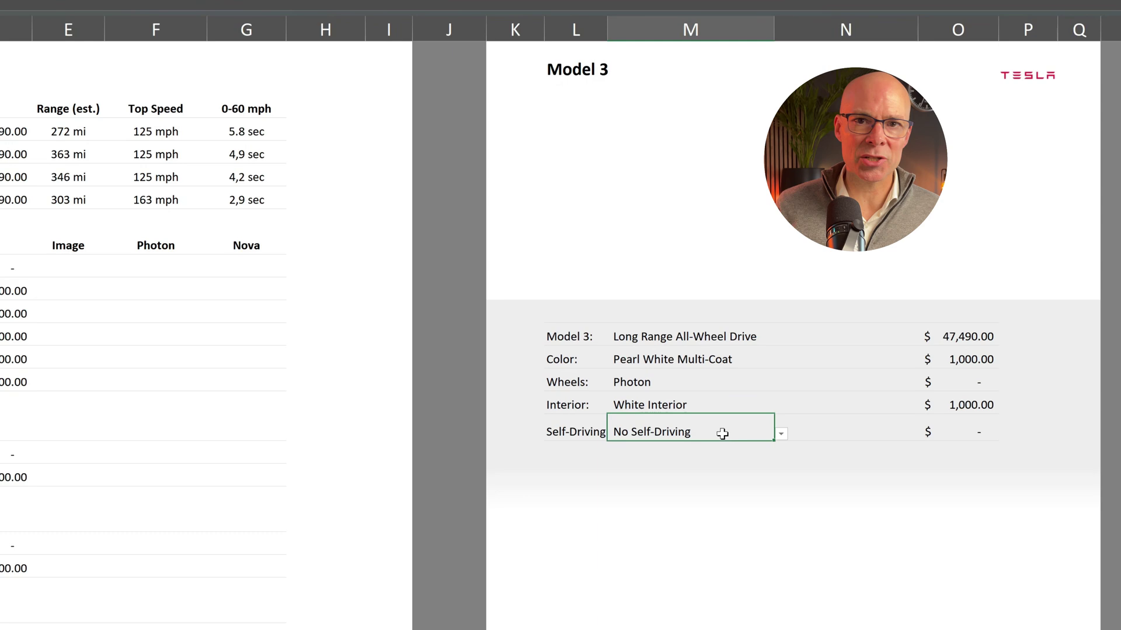
left_click(783, 442)
left_click(676, 475)
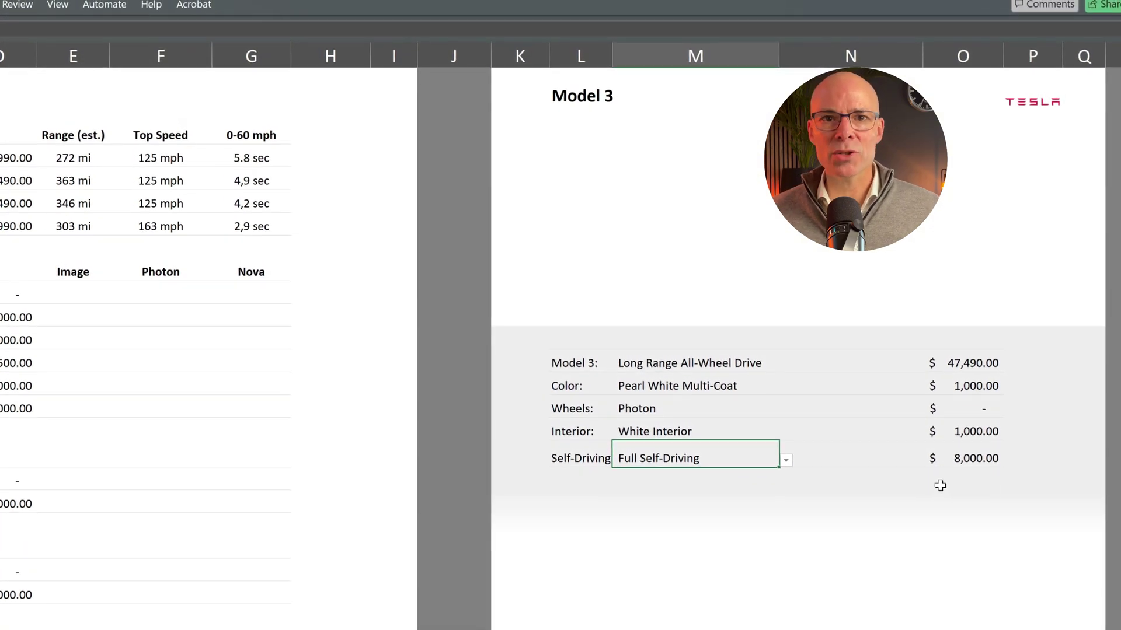
left_click(951, 484)
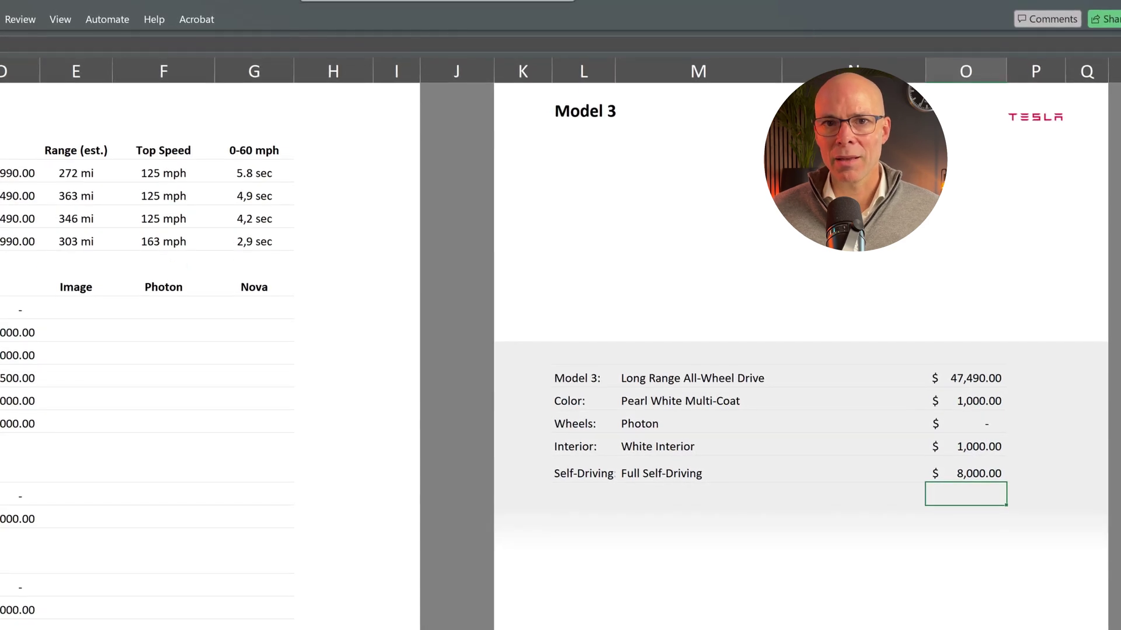
Insert an AutoSum total =SUM(O14:O18) below the prices, giving $57,490.00.
key("alt+h")
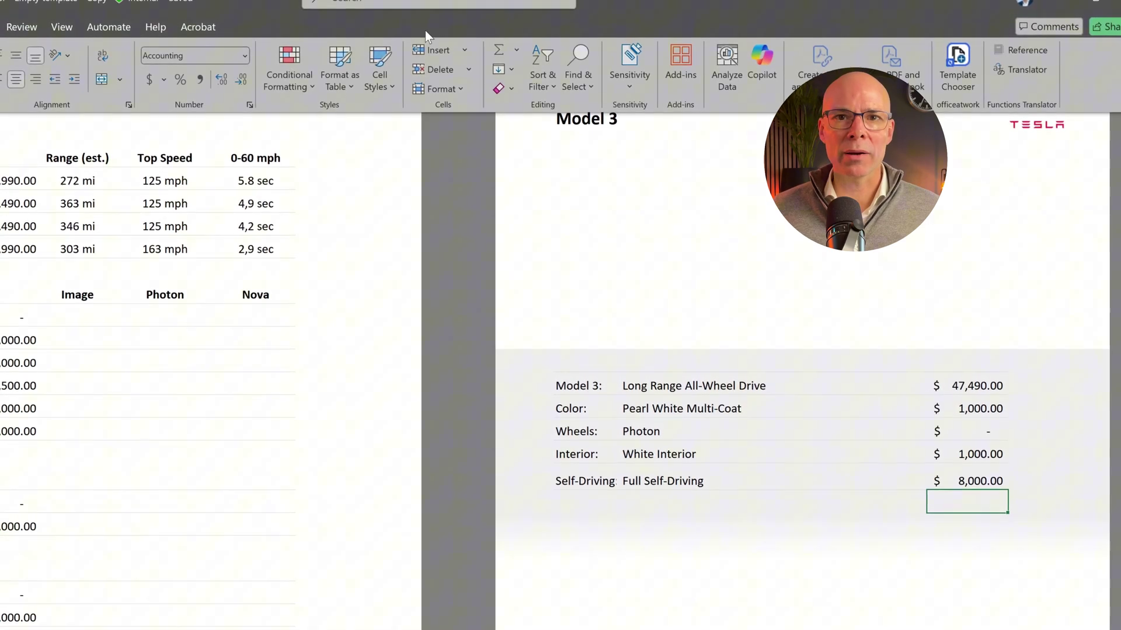
left_click(498, 54)
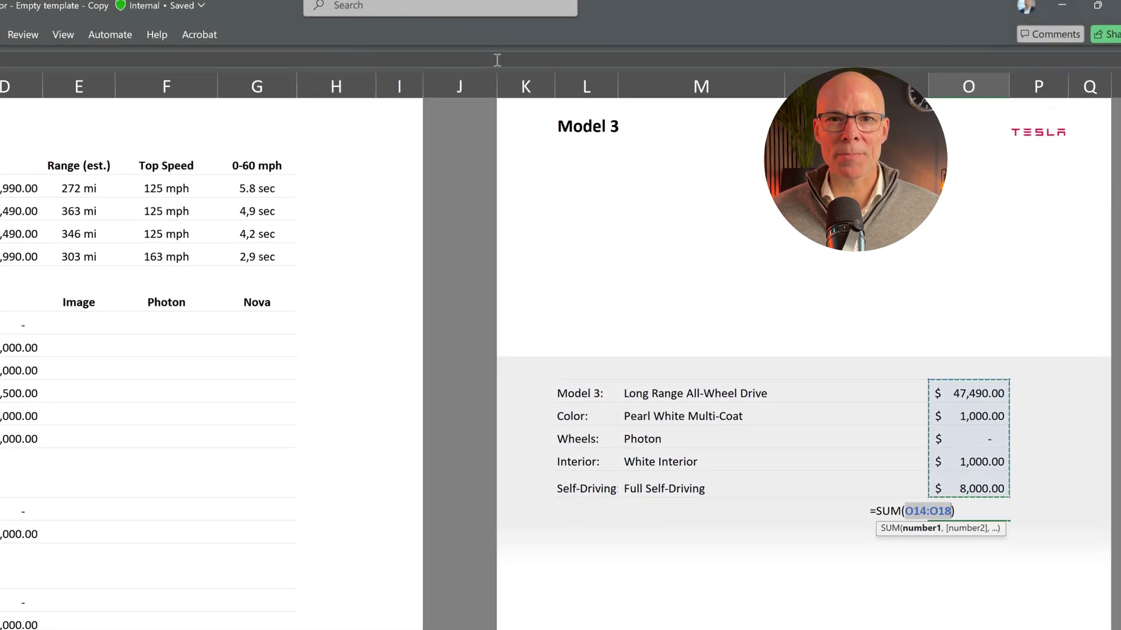
key("Return")
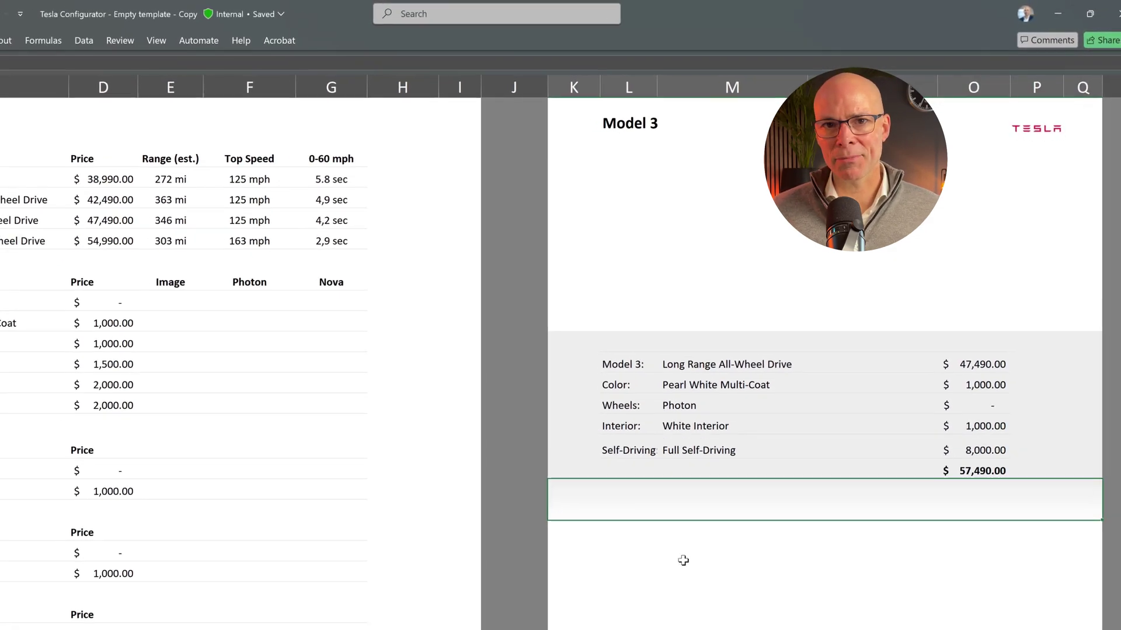
left_click(707, 550)
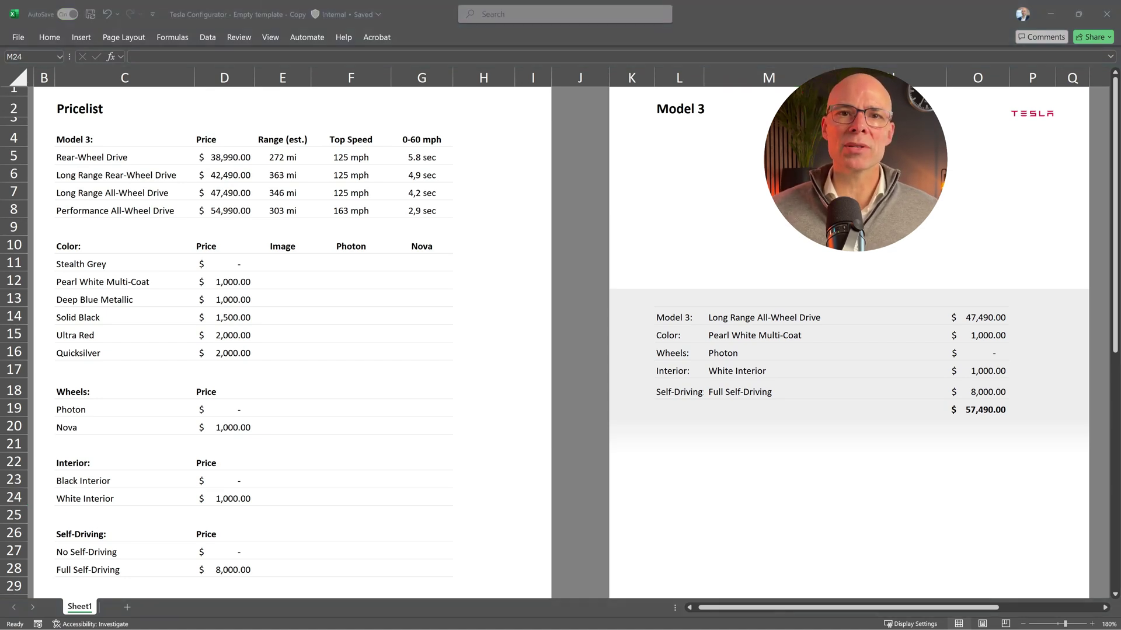
Link M22, N22 and O22 to headings E4, F4, G4: Range (est.), Top Speed, 0-60 mph.
left_click(761, 24)
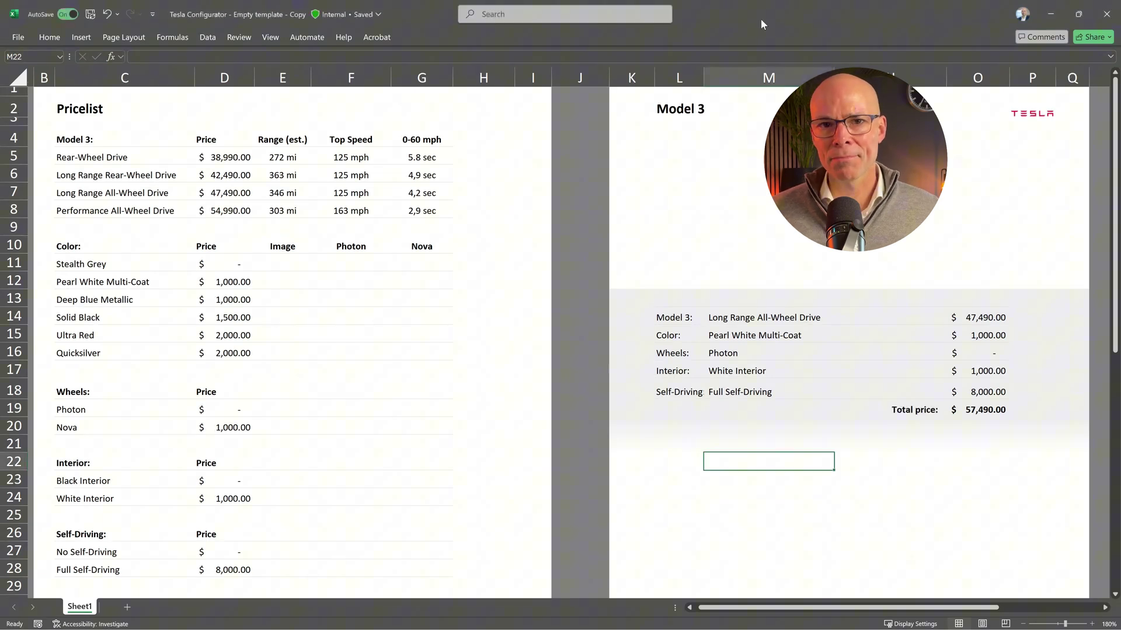
type("=")
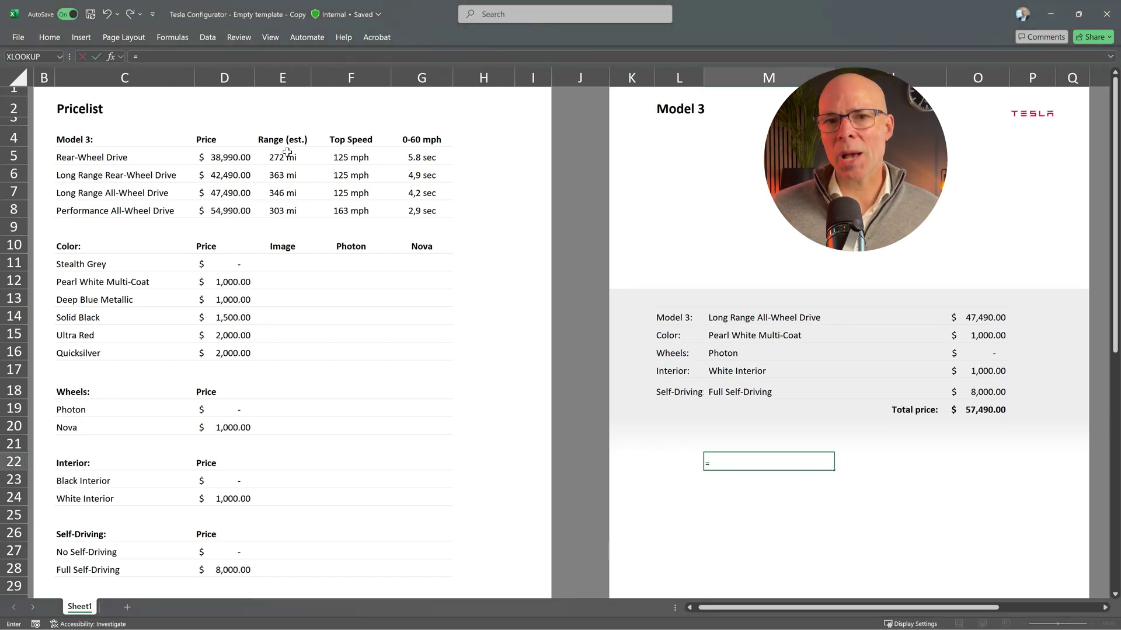
left_click(280, 147)
key("Return")
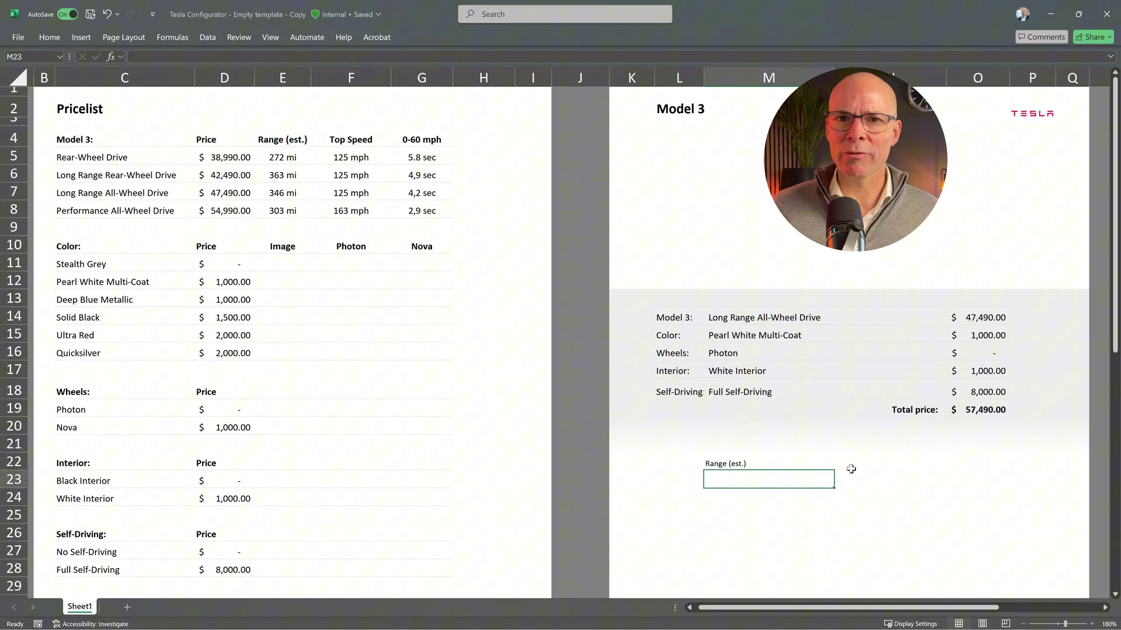
left_click(855, 465)
type("=")
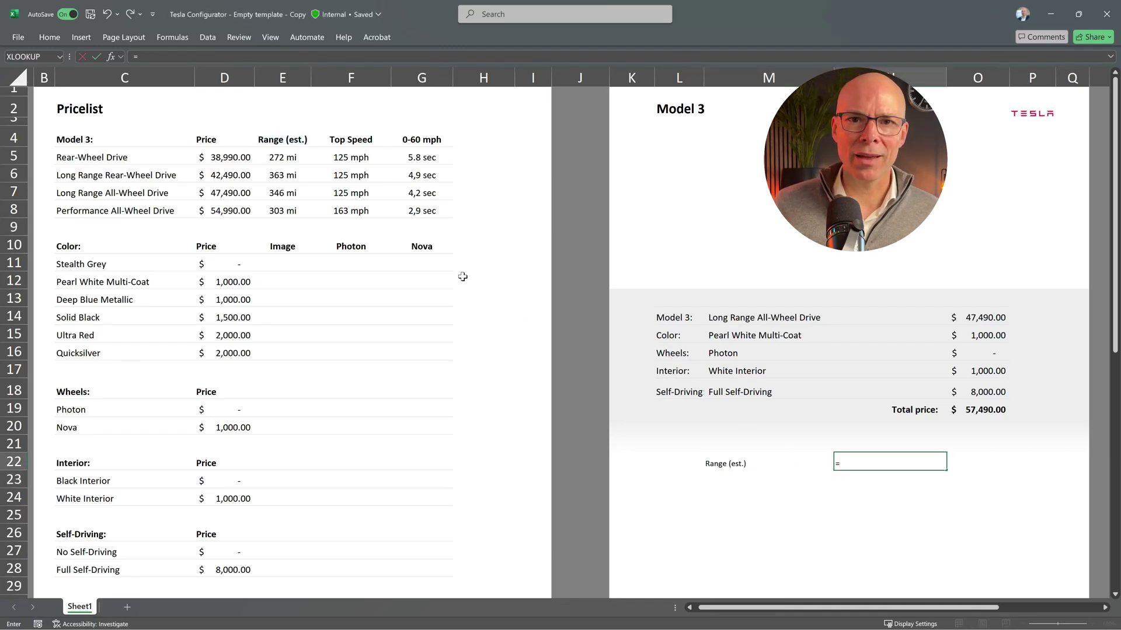
left_click(350, 140)
key("Return")
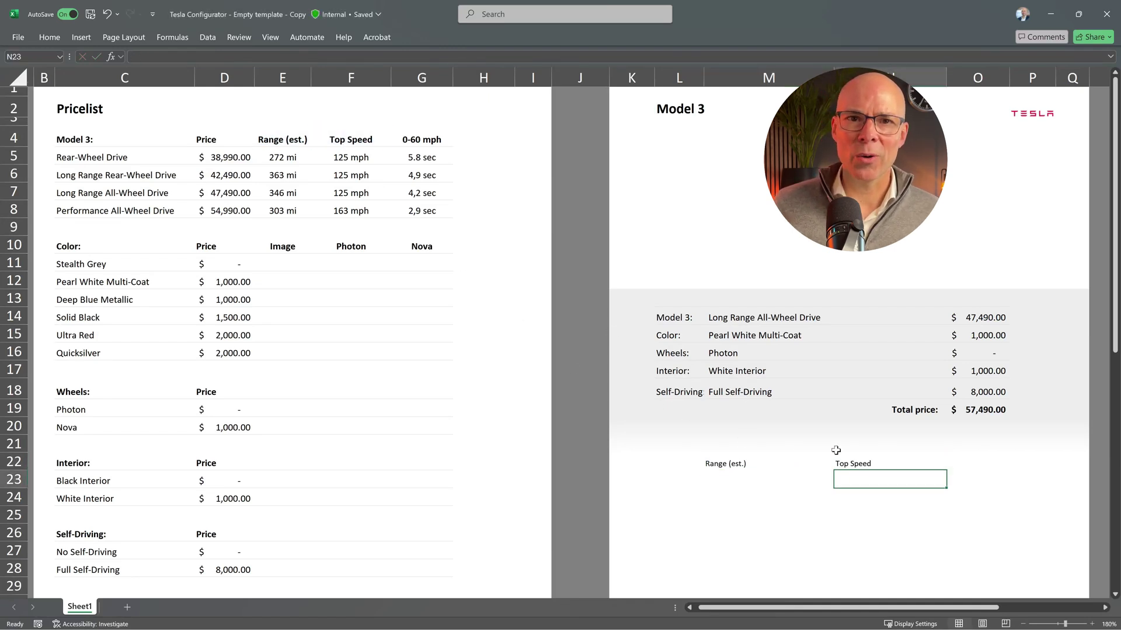
left_click(972, 461)
type("=")
left_click(410, 142)
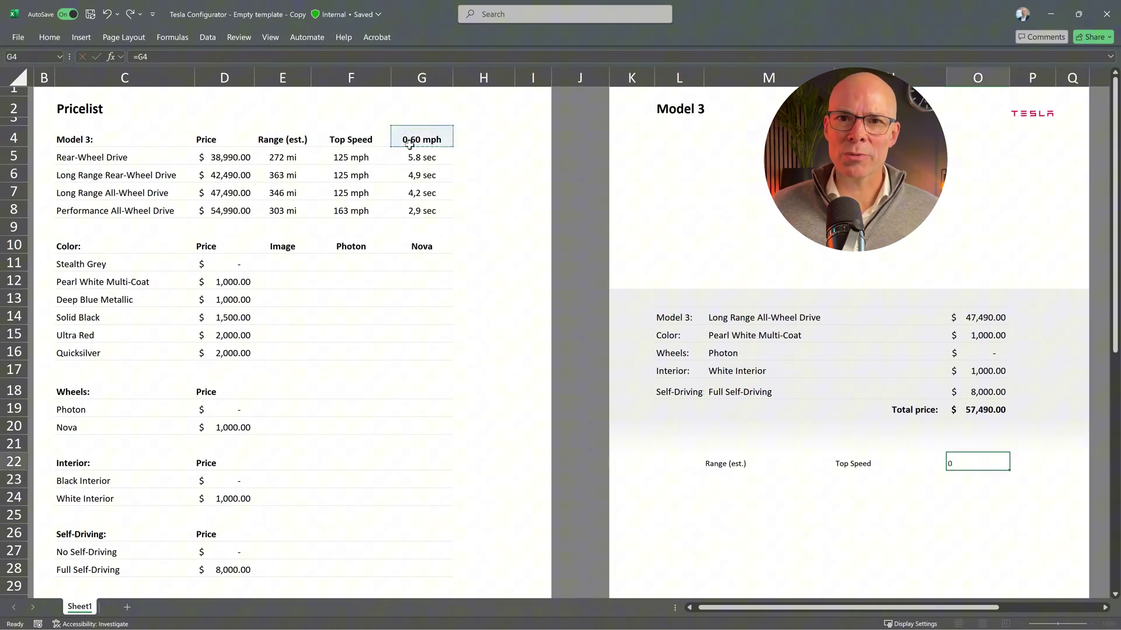
key("Return")
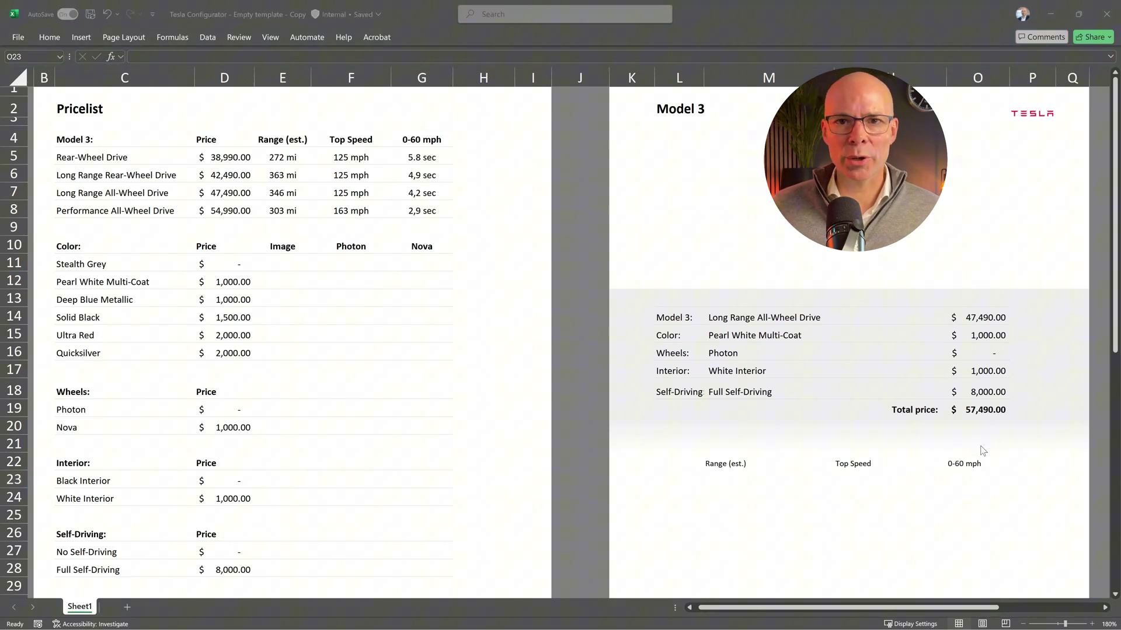
Enter =XLOOKUP(M14,C5:C8,E5:G8) in M23 so 346 mi, 125 mph and 4,2 sec spill across.
left_click(724, 483)
type("=")
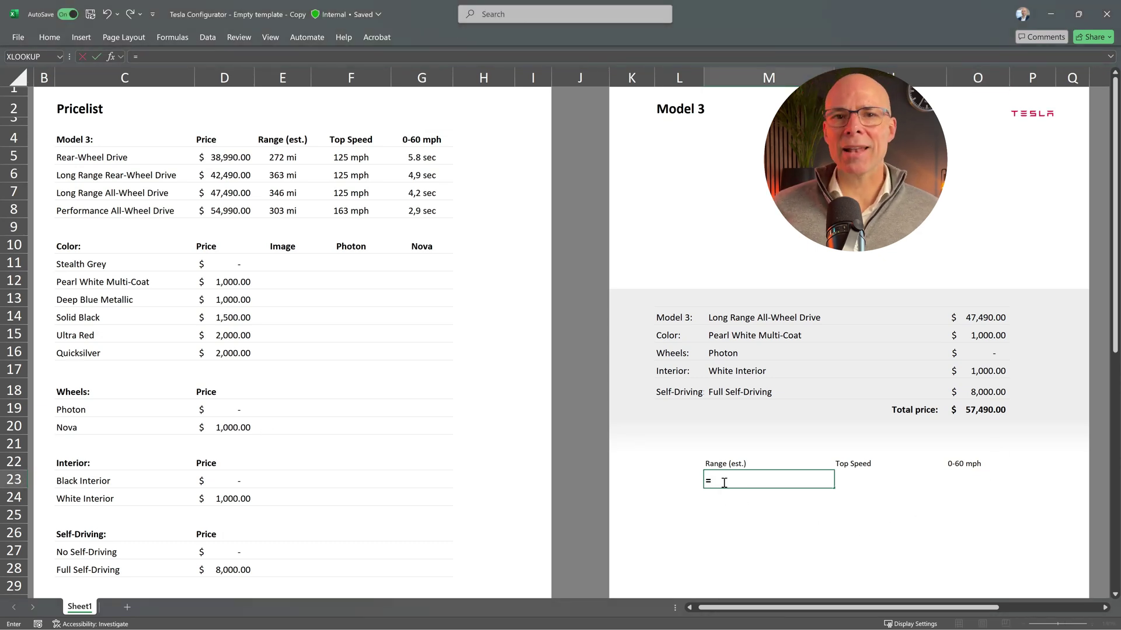
type("x")
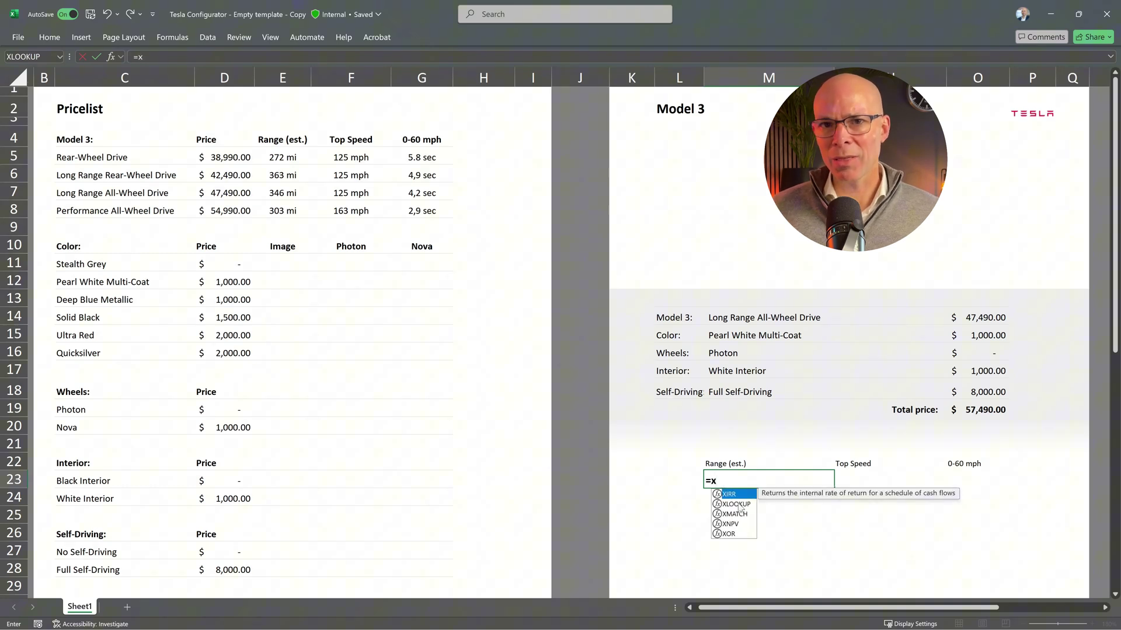
double_click(737, 505)
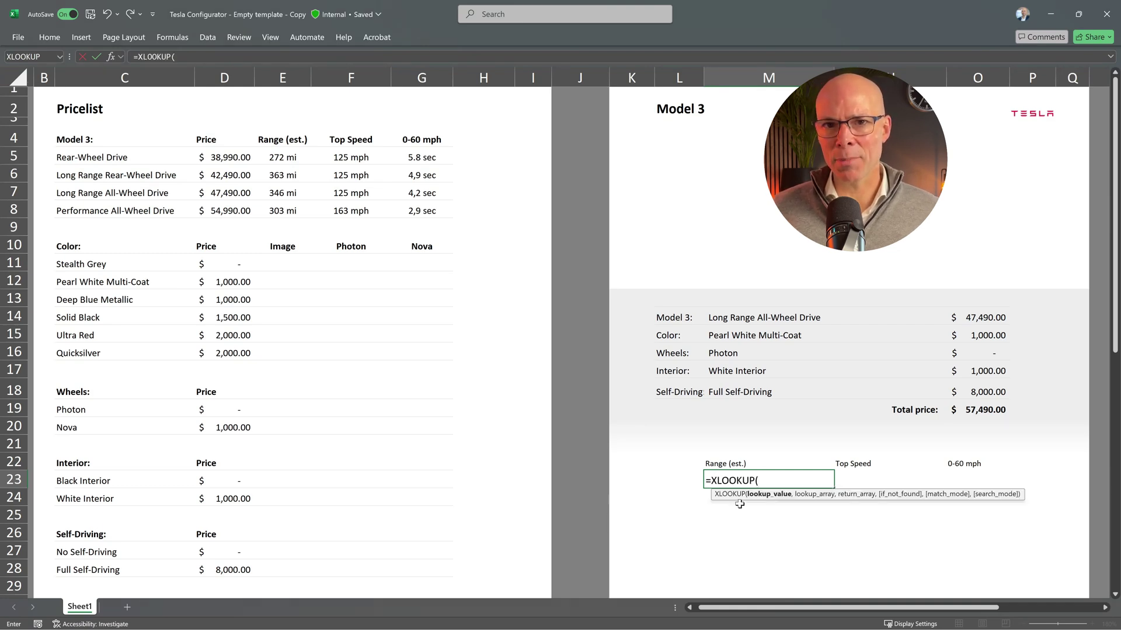
left_click(727, 319)
type(",")
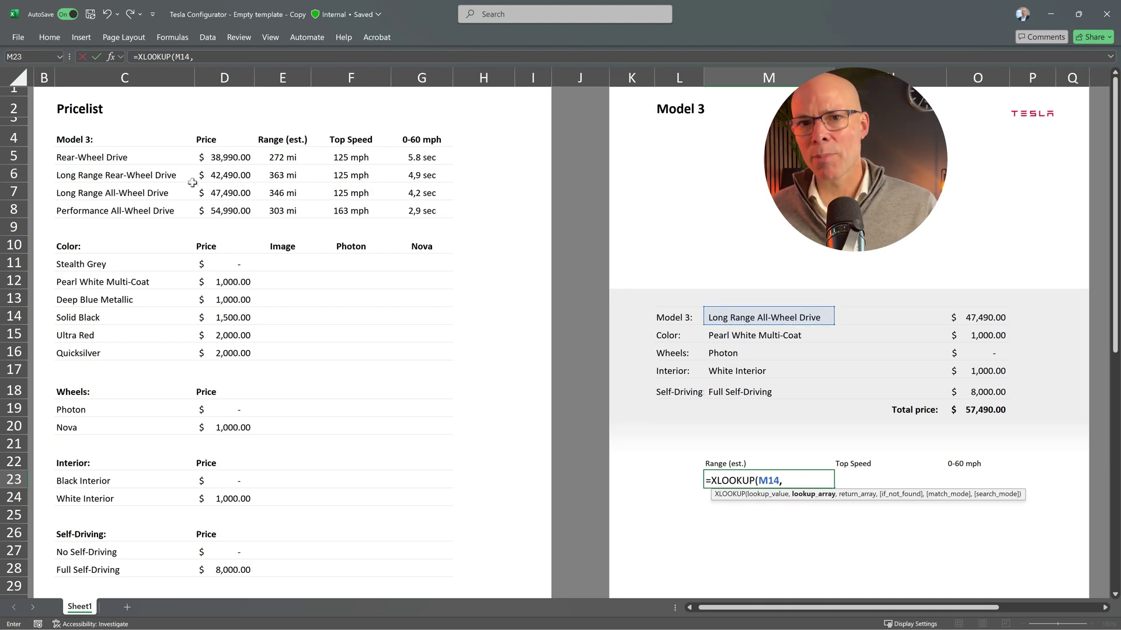
left_click_drag(131, 159, 153, 212)
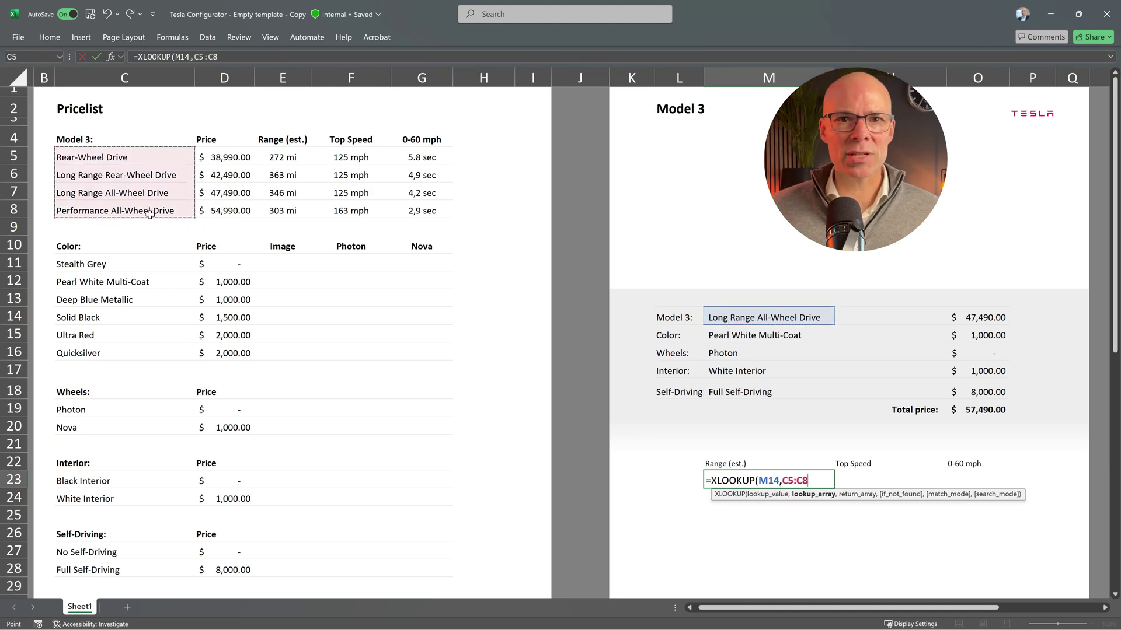
type(",")
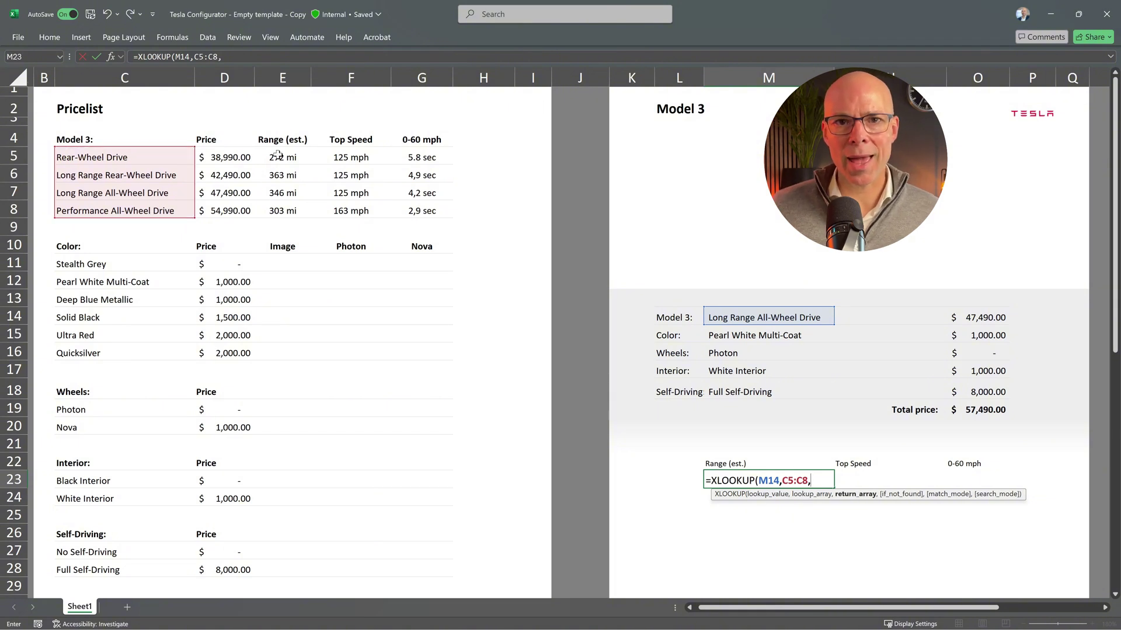
left_click_drag(277, 154, 440, 214)
key("Return")
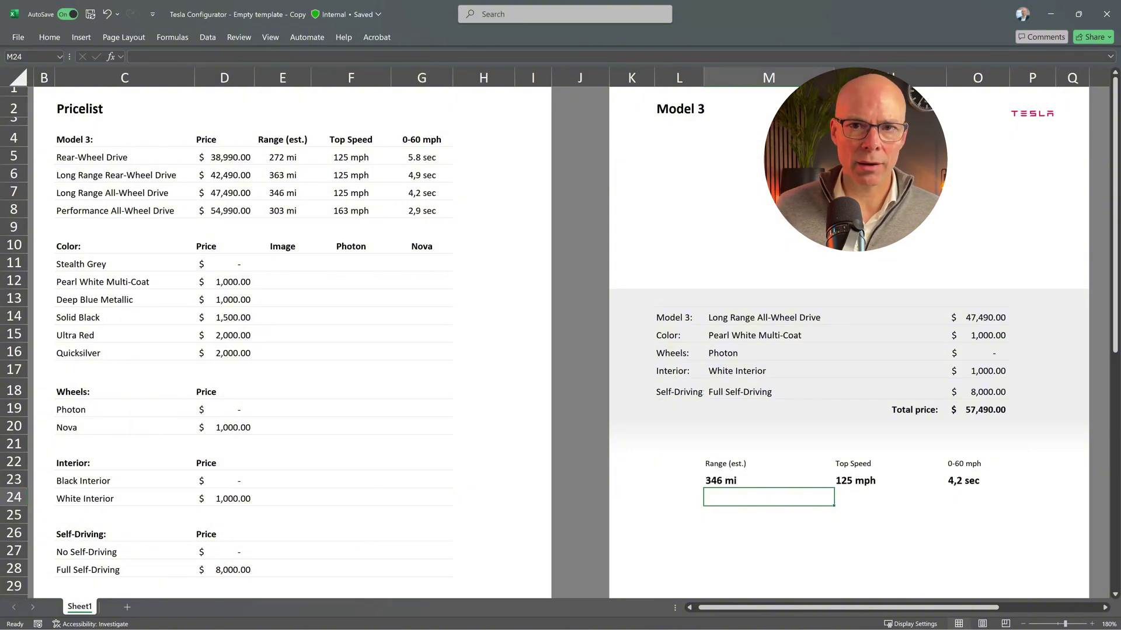
Place the grey colour-ball picture from the computer over cell E11 in the Image column.
left_click(299, 265)
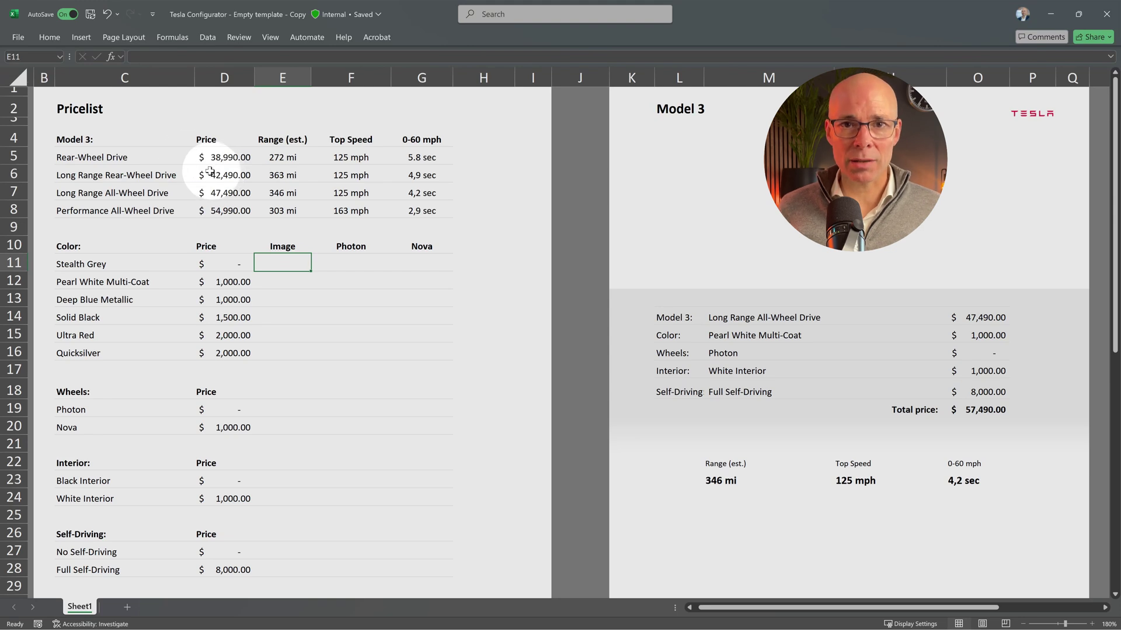
left_click(80, 38)
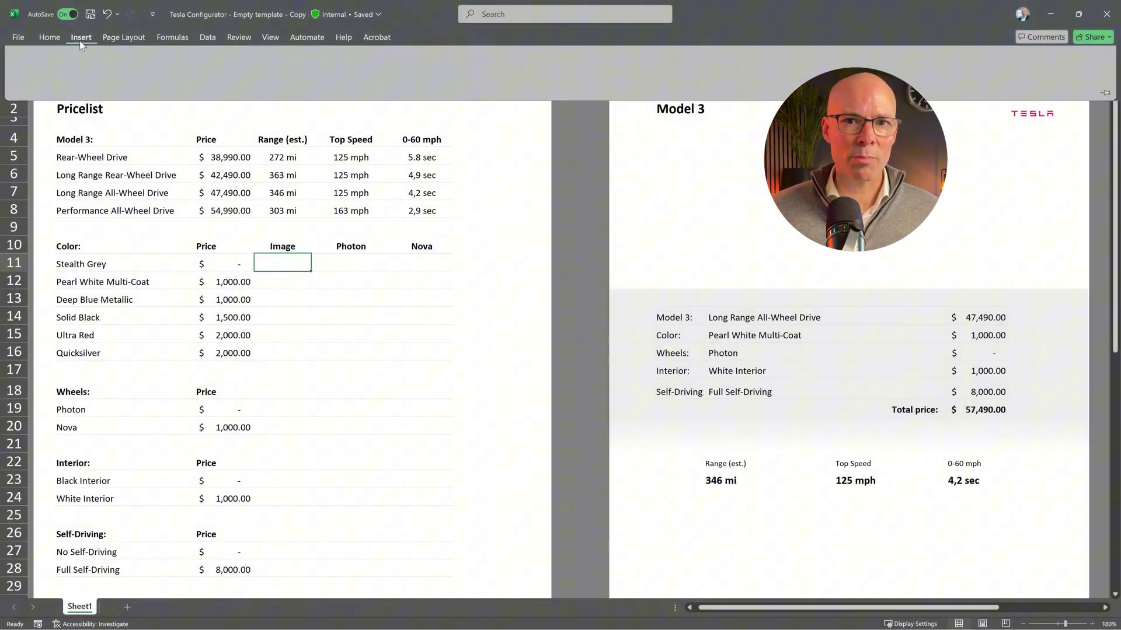
left_click(143, 79)
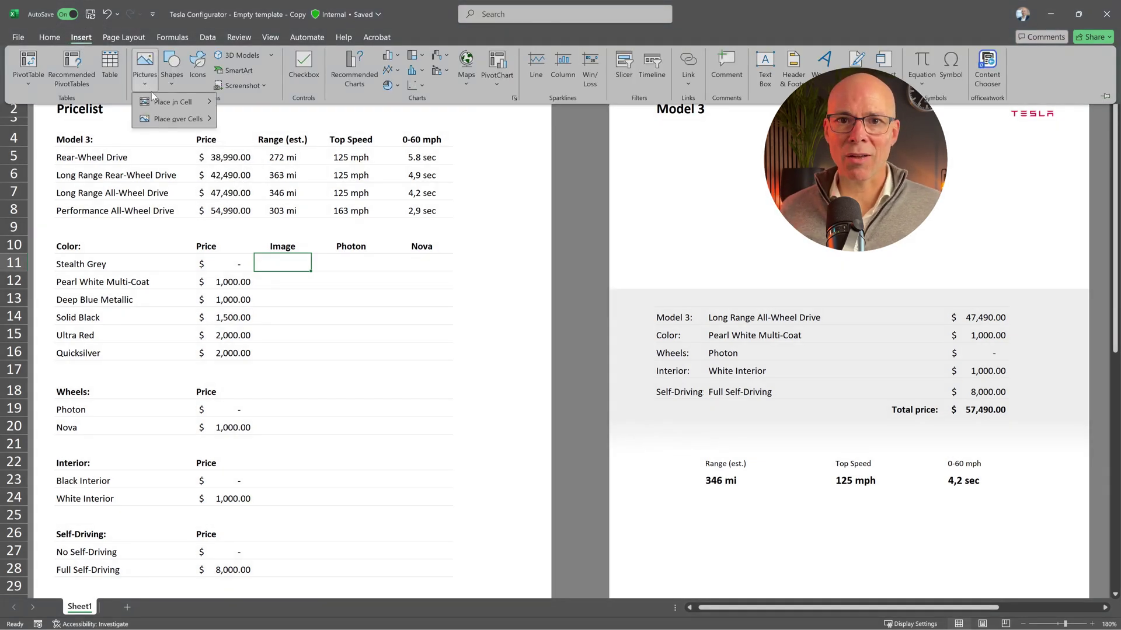
mouse_move(175, 118)
left_click(251, 120)
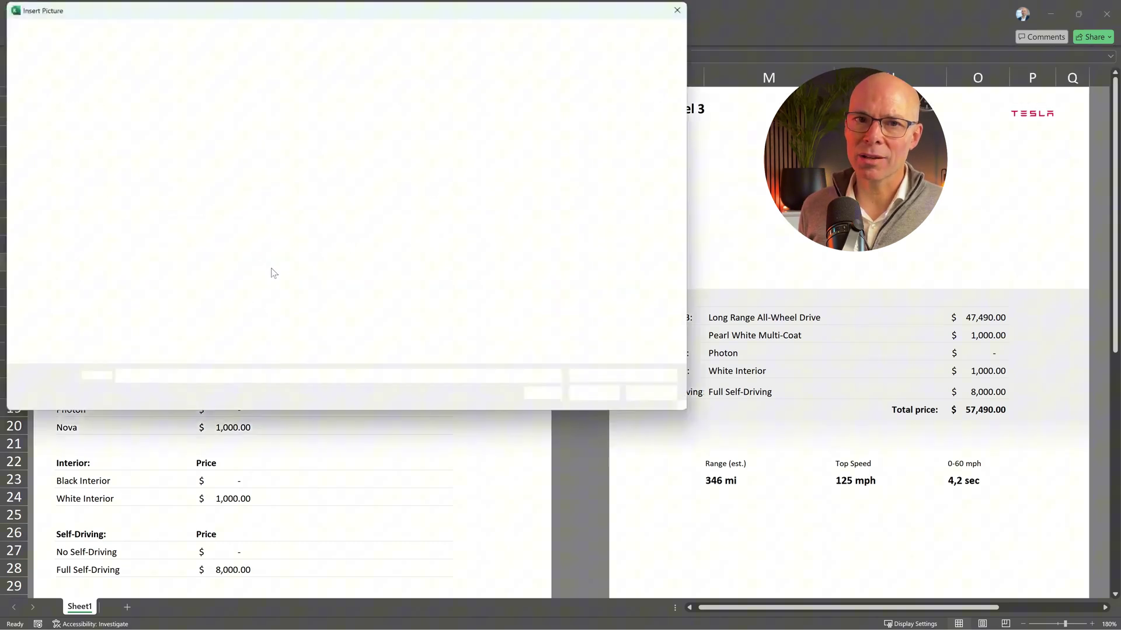
double_click(276, 107)
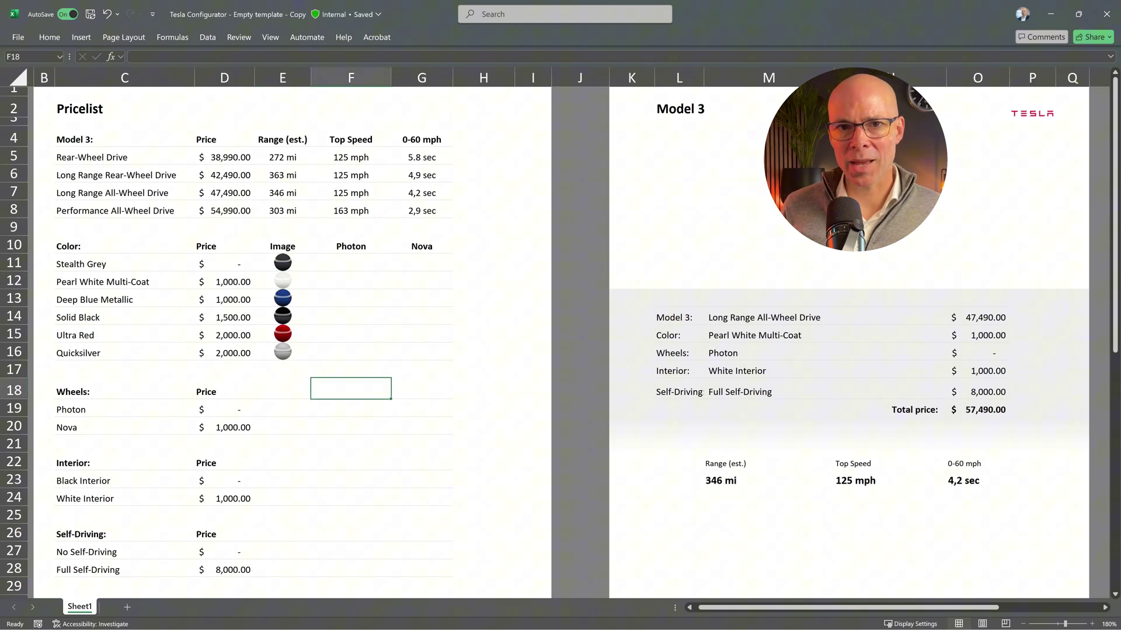
left_click(730, 537)
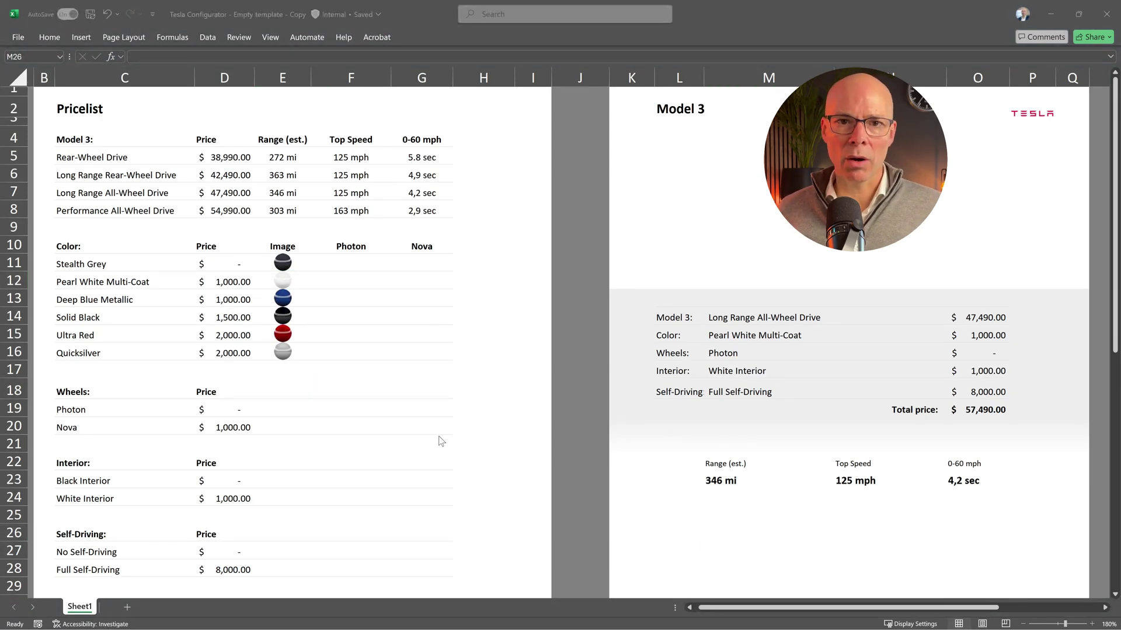
Enter =XLOOKUP(M15,C11:C16,E11:E16) in M26 to show the chosen colour's ball image.
left_click(732, 534)
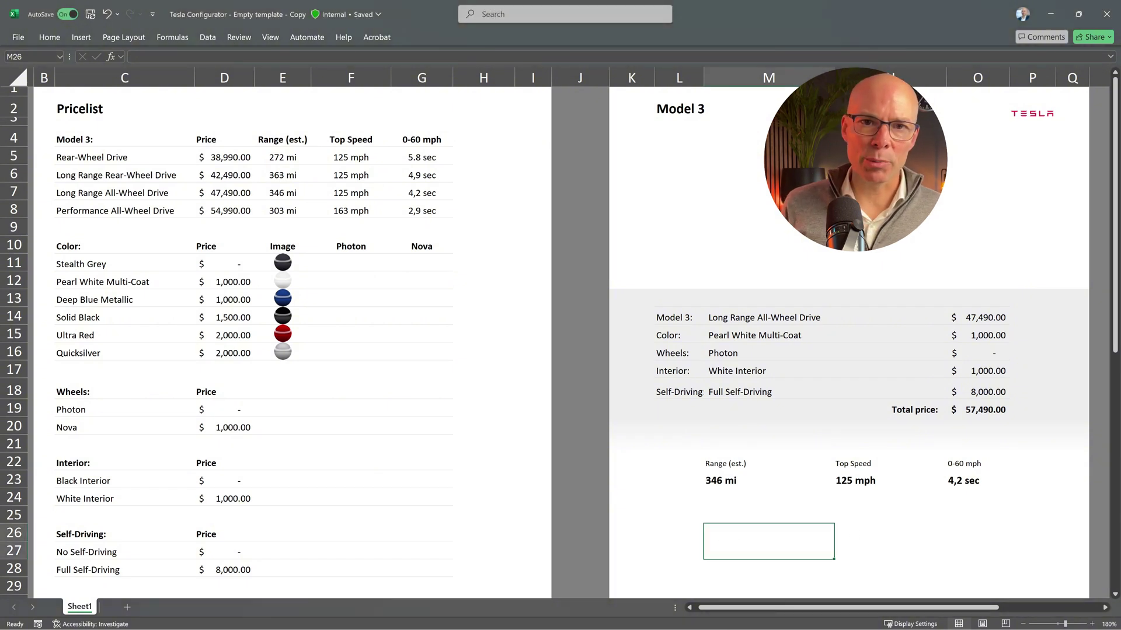
type("=x")
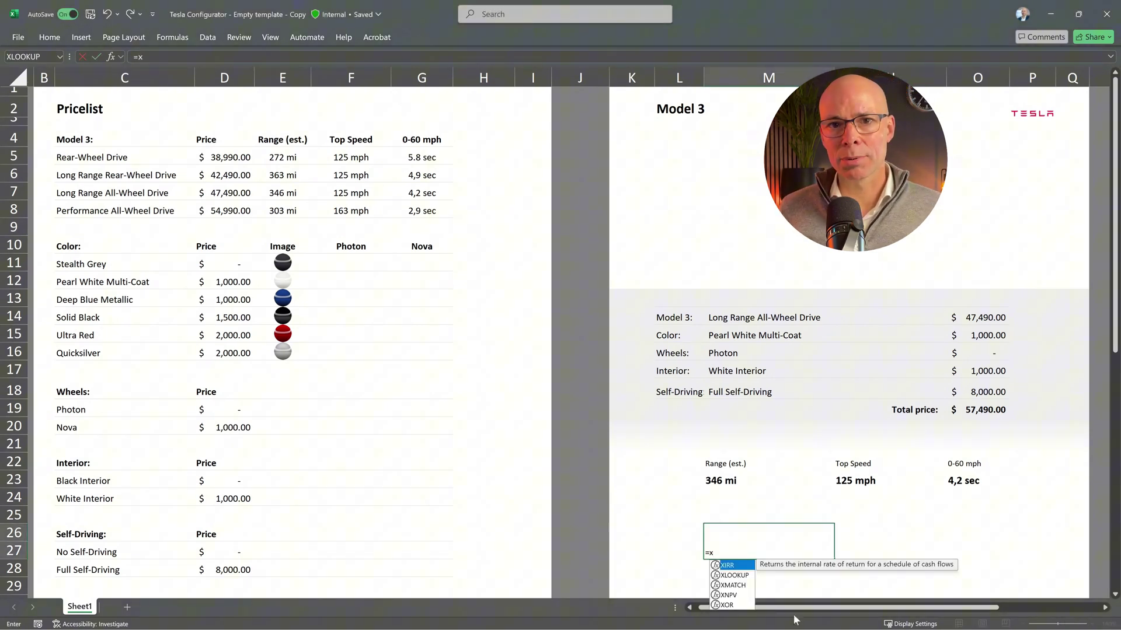
double_click(732, 576)
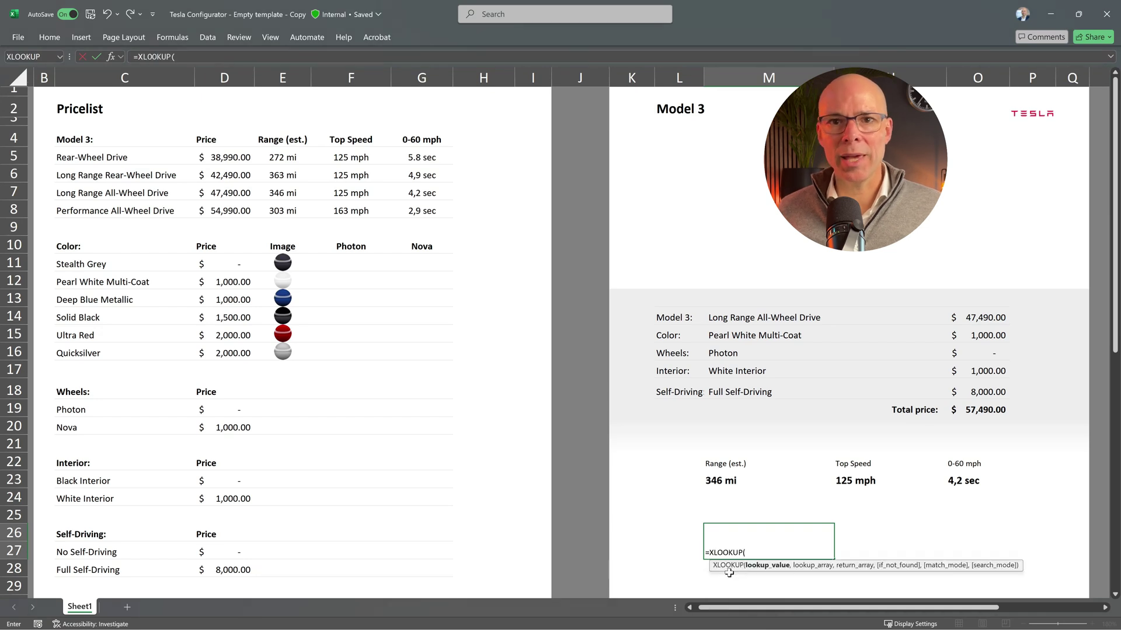
left_click(723, 338)
type(",")
left_click_drag(80, 263, 91, 349)
type(",")
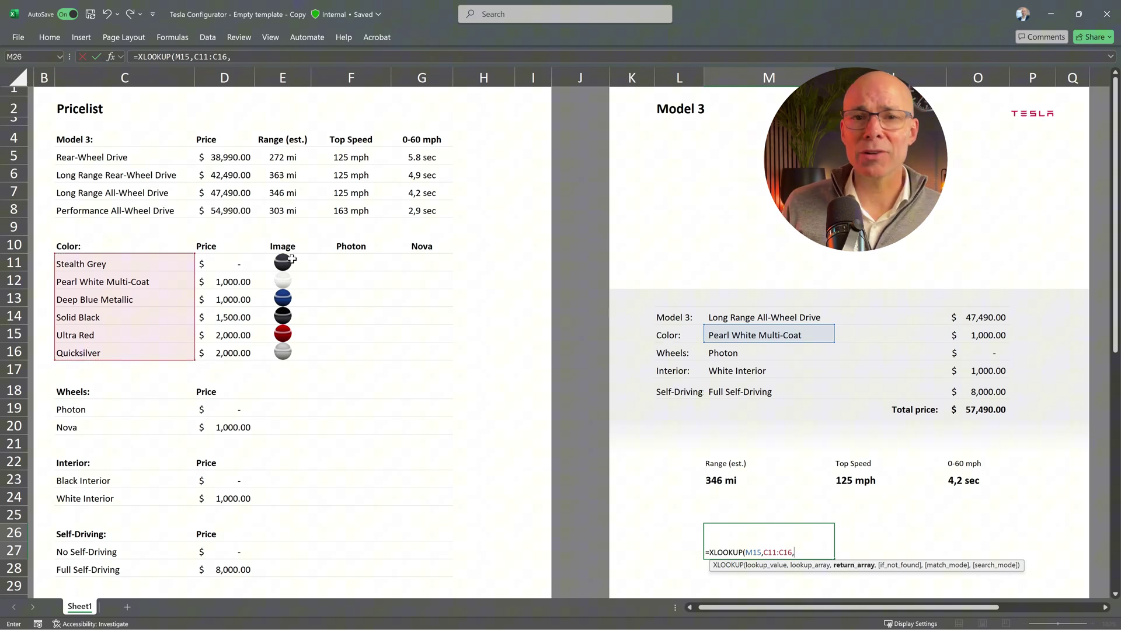
left_click_drag(291, 259, 288, 356)
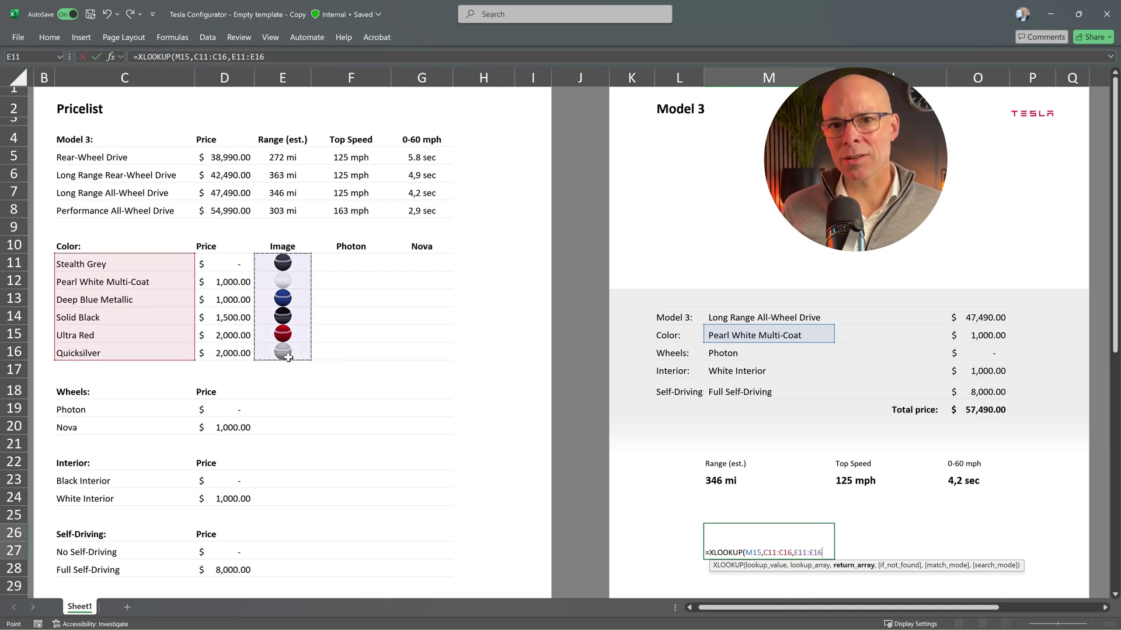
key("Return")
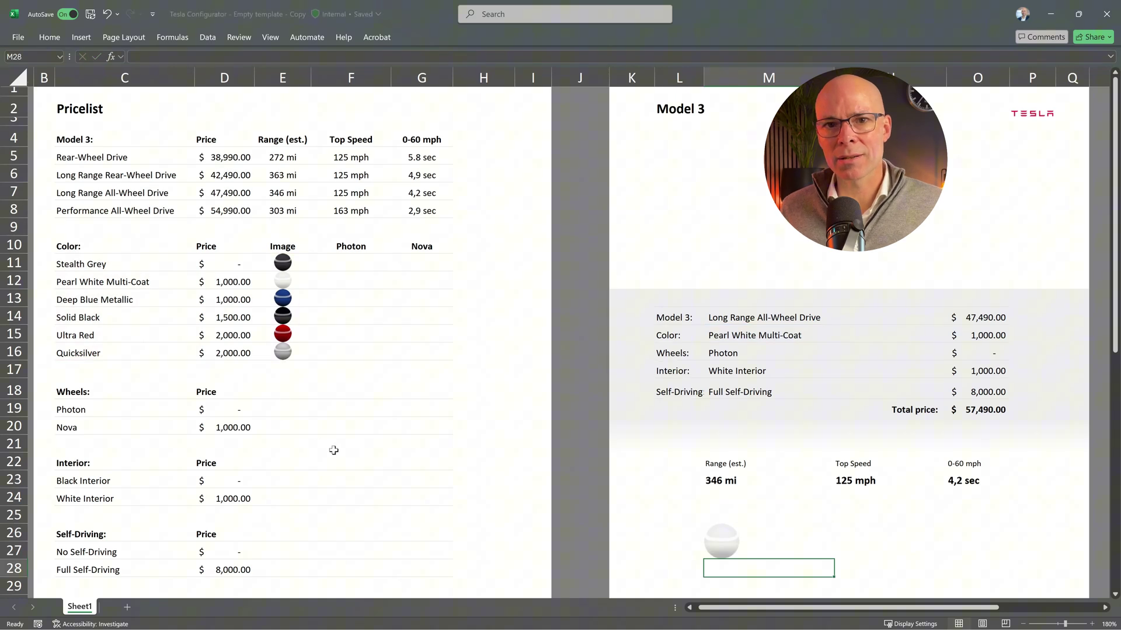
Test the Color dropdown by choosing Solid Black, then Ultra Red.
left_click(785, 335)
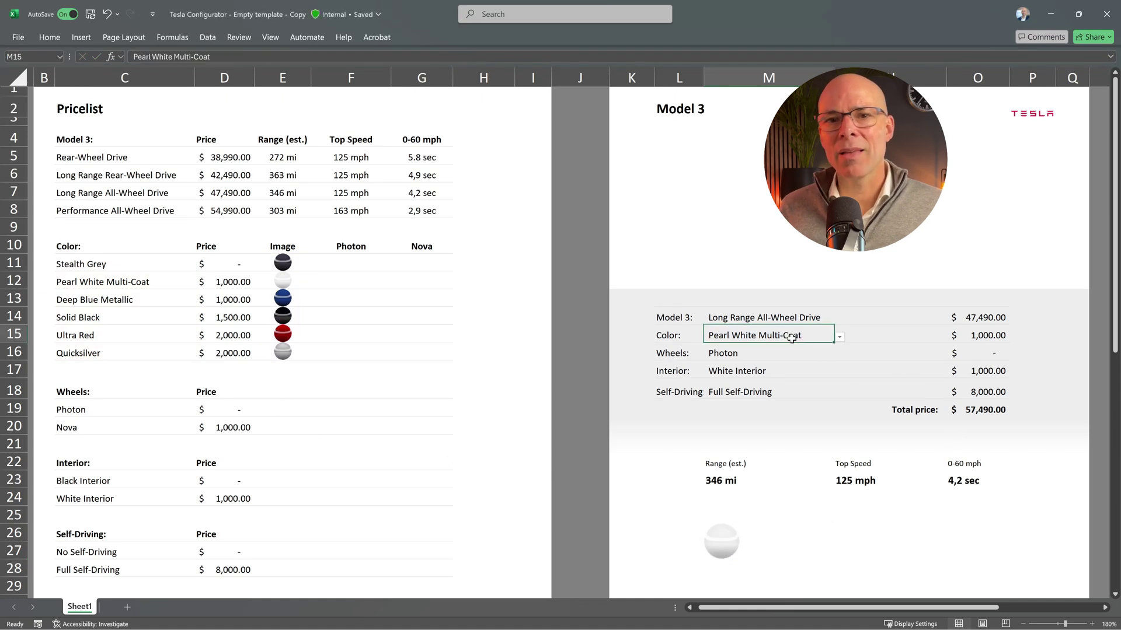
left_click(840, 338)
left_click(729, 377)
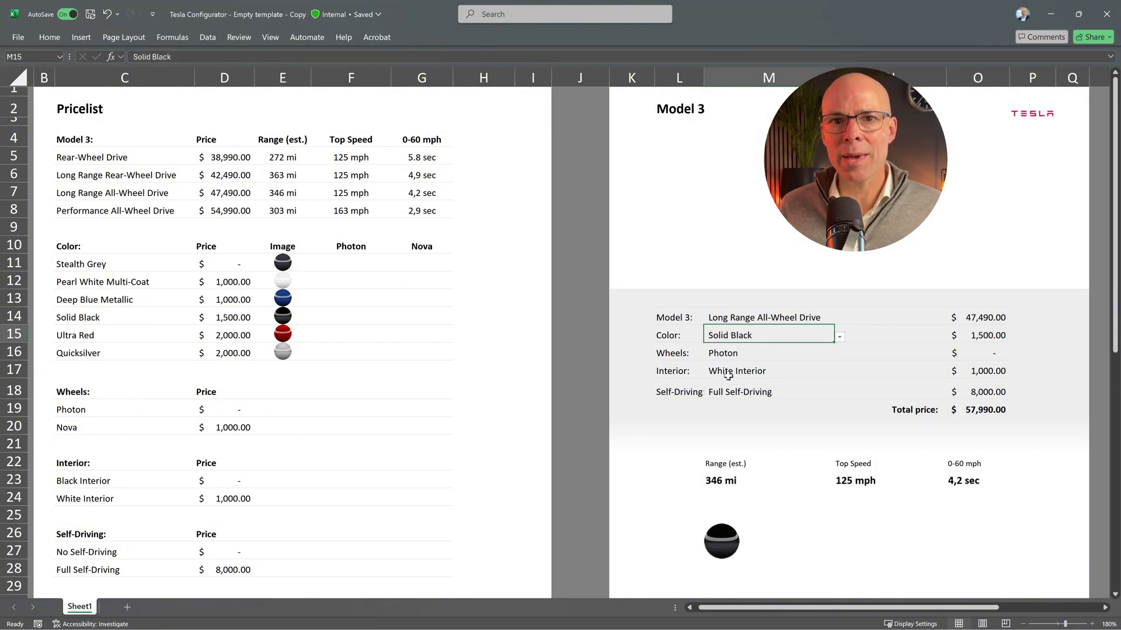
left_click(839, 337)
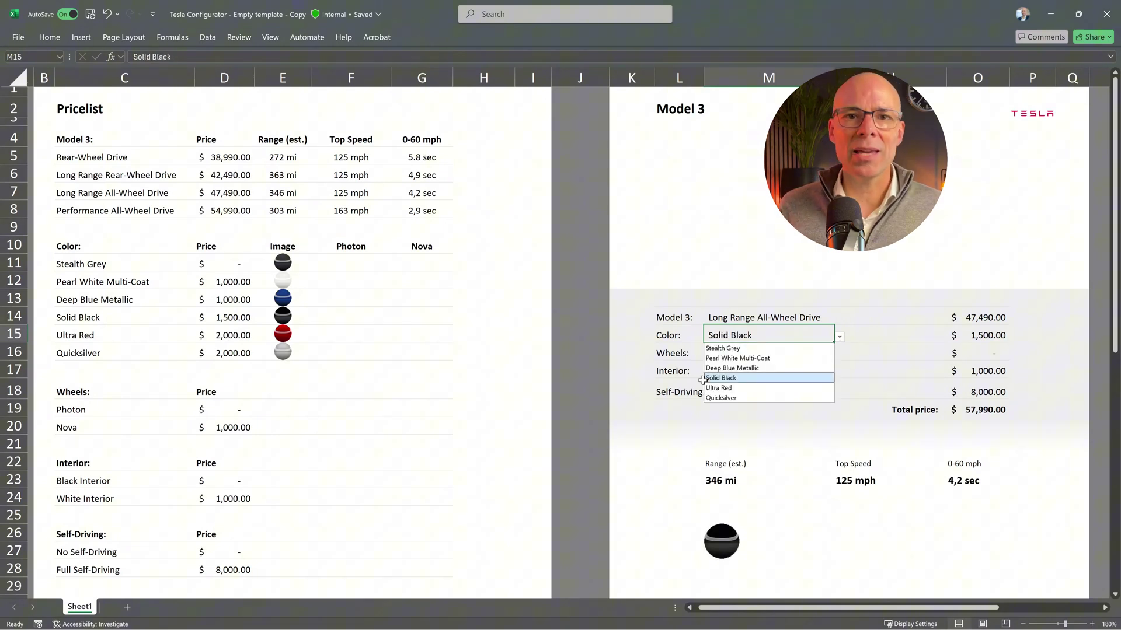
left_click(717, 387)
Add a Color: label under the colour image with the formula =C10.
left_click(770, 525)
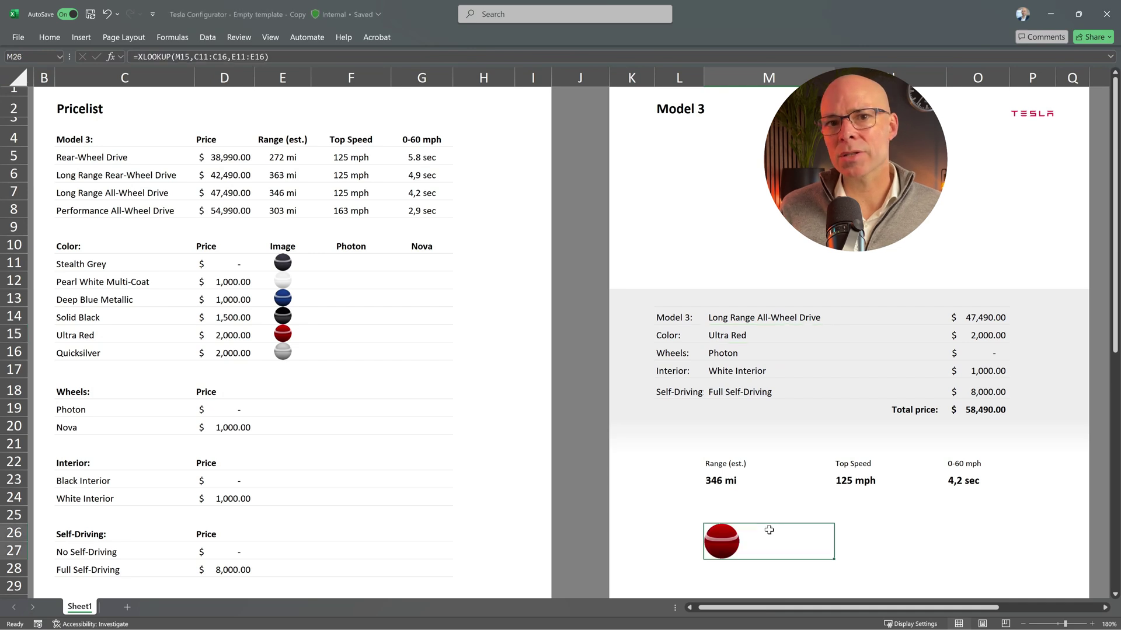
left_click(752, 581)
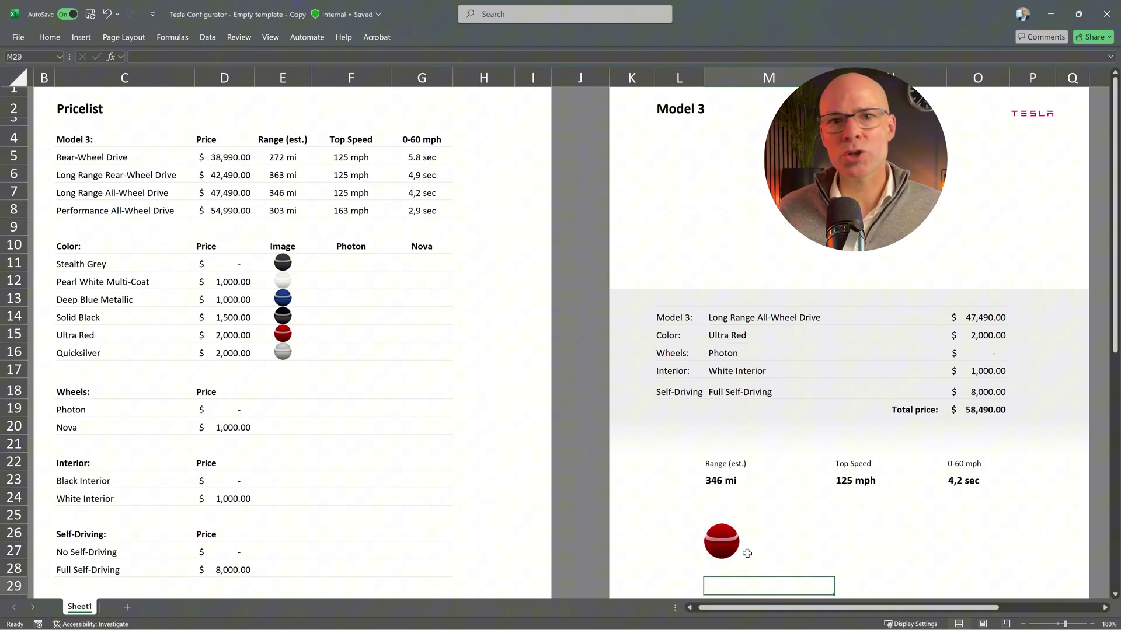
left_click(748, 551)
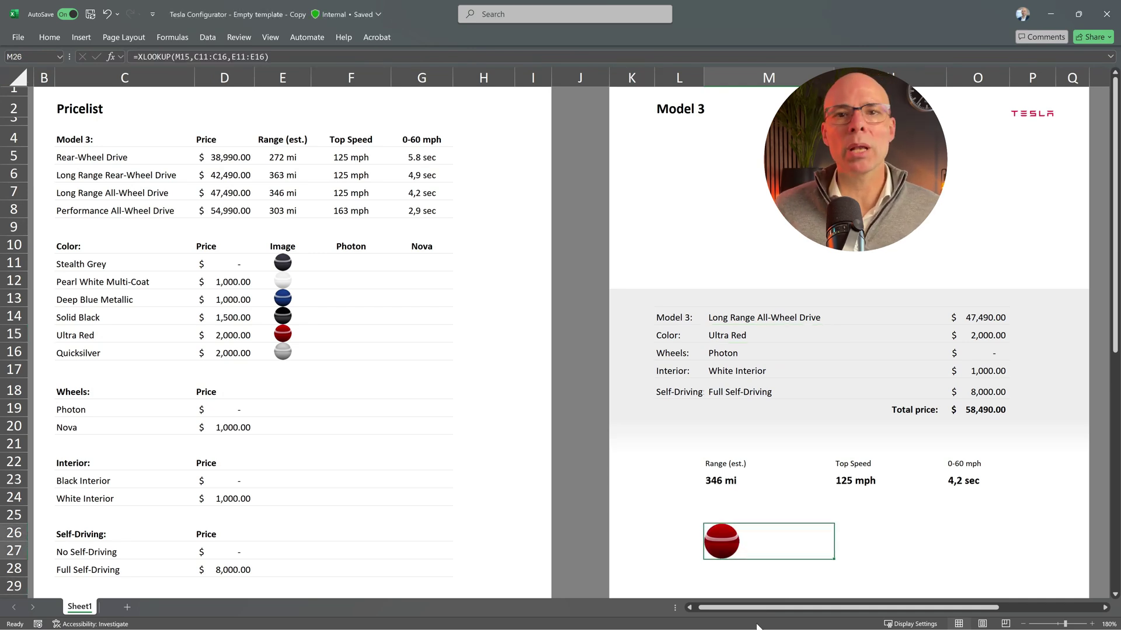
left_click(708, 568)
type("=")
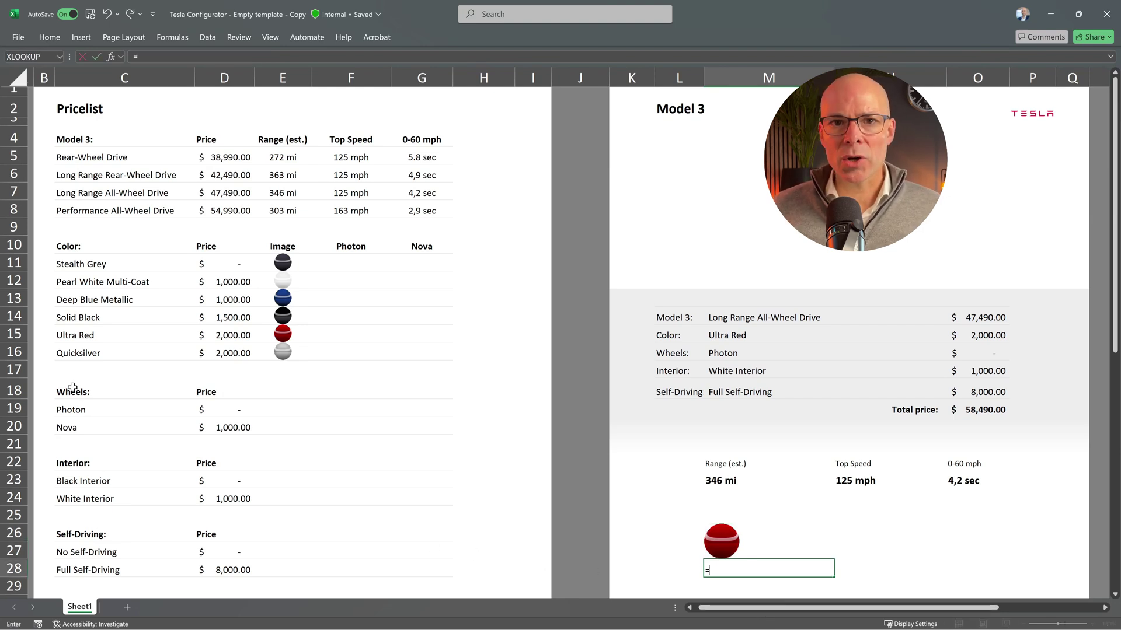
left_click(61, 250)
key("Return")
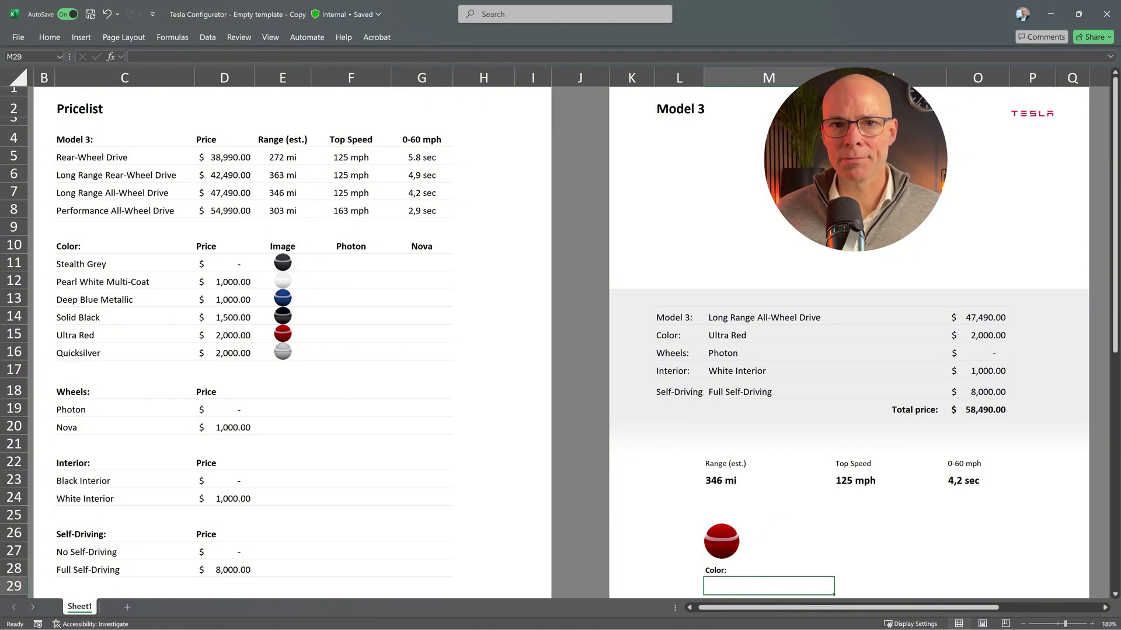
Paste wheel pictures into E19:E20 and enter =XLOOKUP(M16,C19:C20,E19:E20) in N26.
left_click(283, 408)
key("ctrl+v")
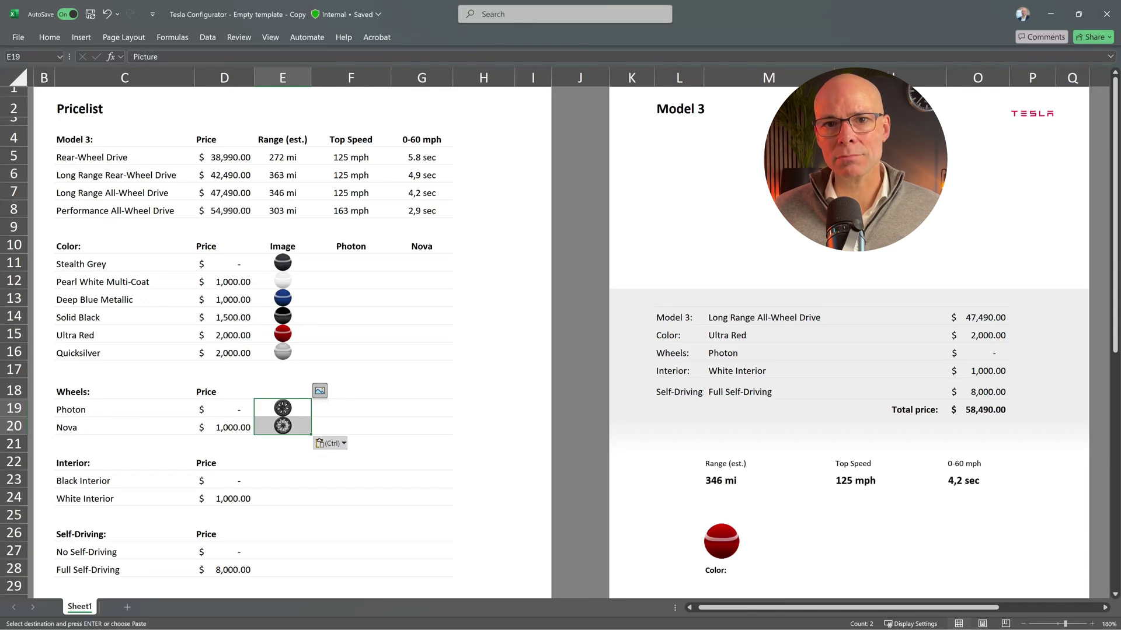
left_click(869, 547)
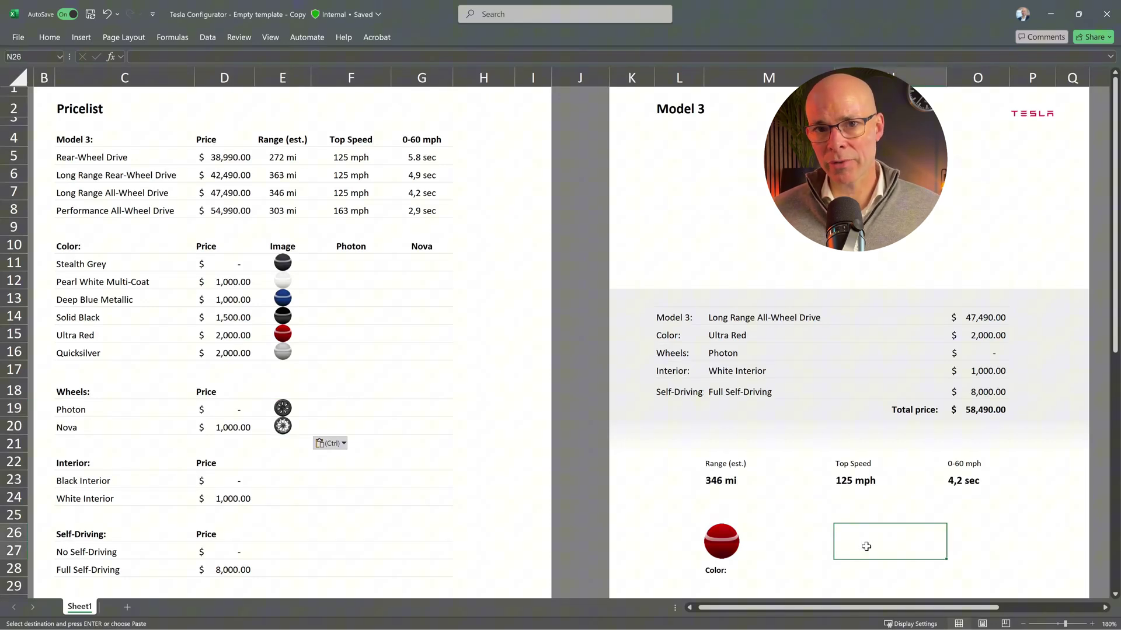
type("=")
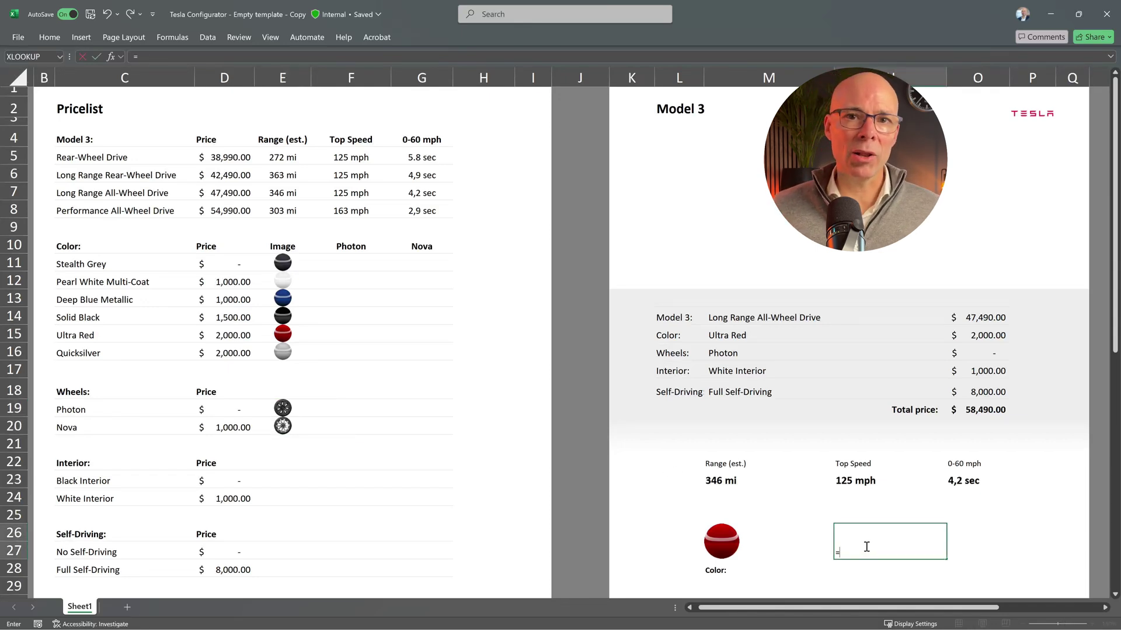
type("x")
double_click(864, 576)
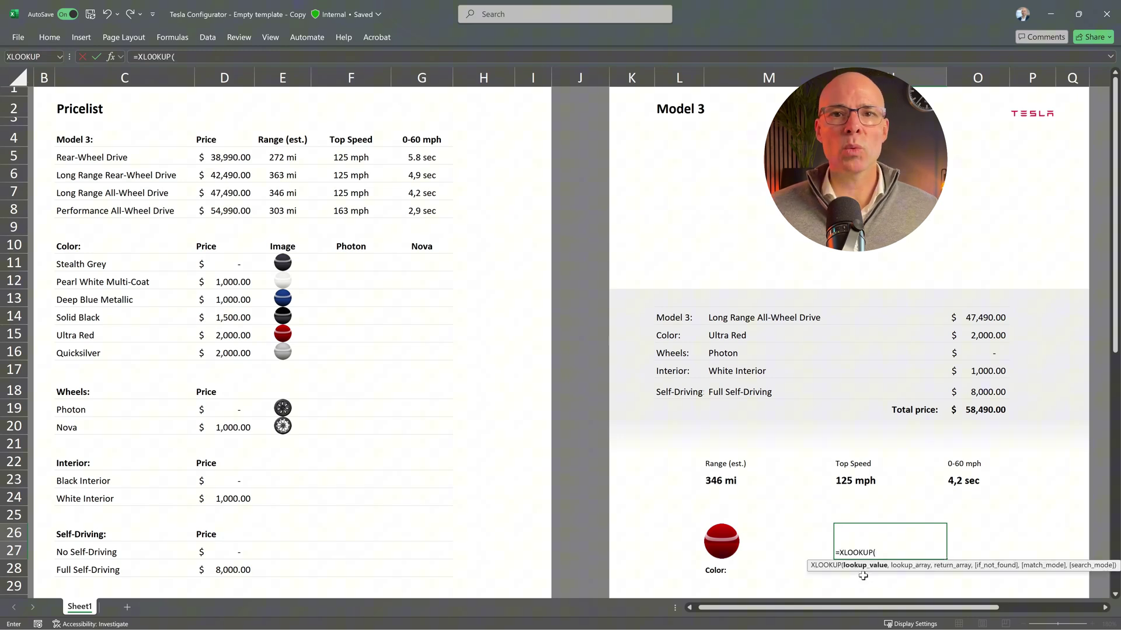
left_click(723, 353)
type(",")
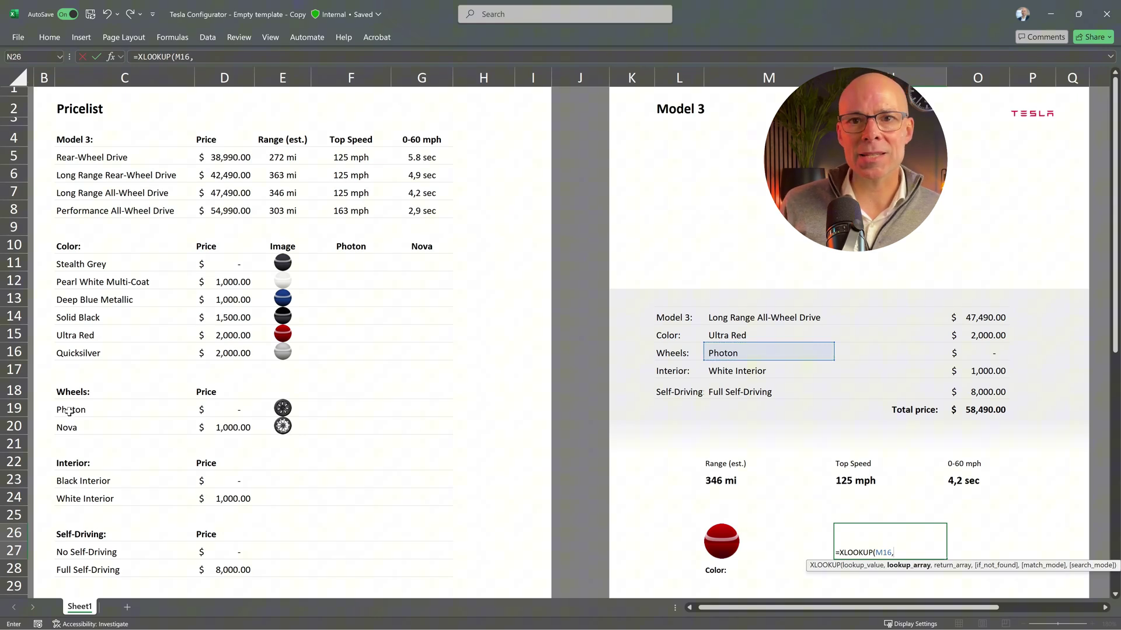
left_click_drag(72, 411, 77, 425)
type(",")
left_click_drag(284, 407, 290, 430)
key("Return")
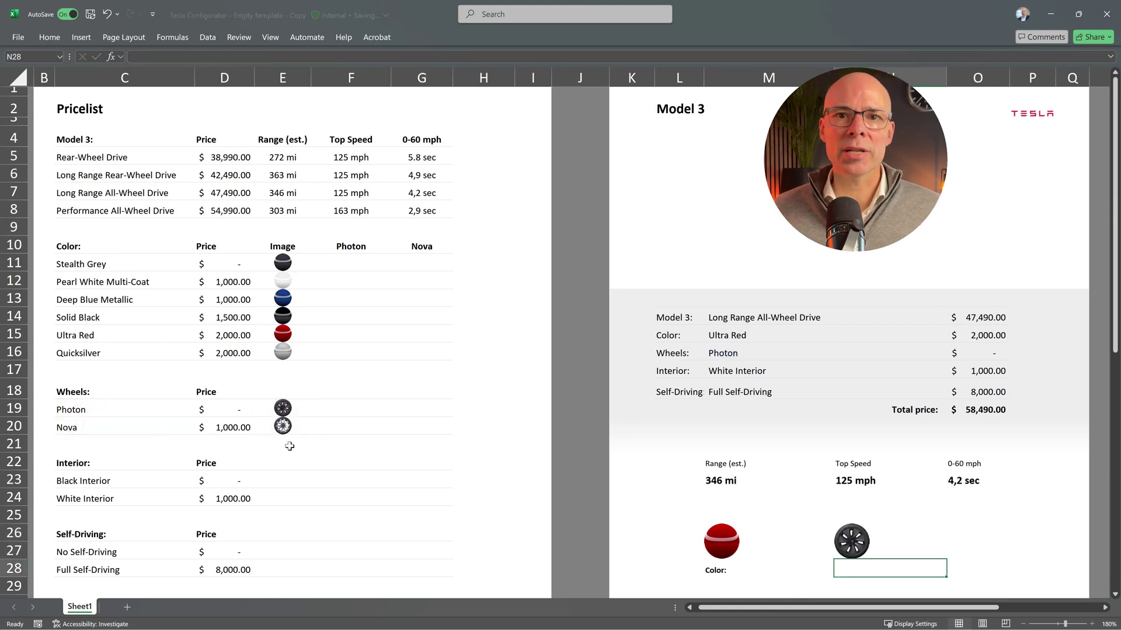
Add a Wheels: label under the wheel image with =C18.
type("=")
left_click(82, 392)
key("Return")
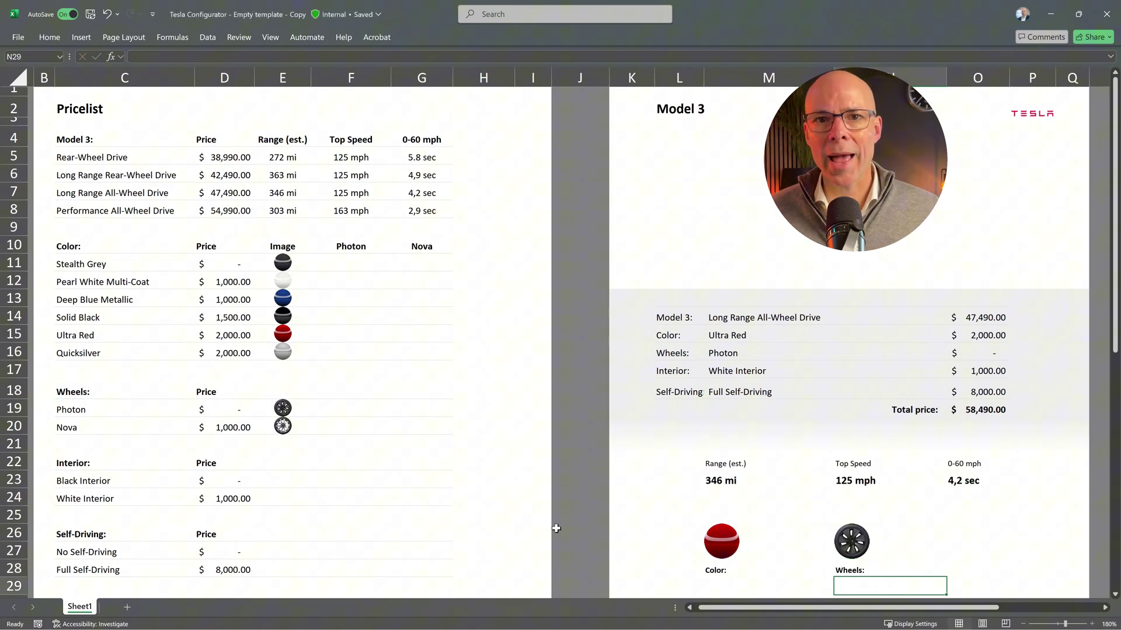
Copy the interior pictures and paste them into E23:E24.
left_click(965, 538)
key("ctrl+c")
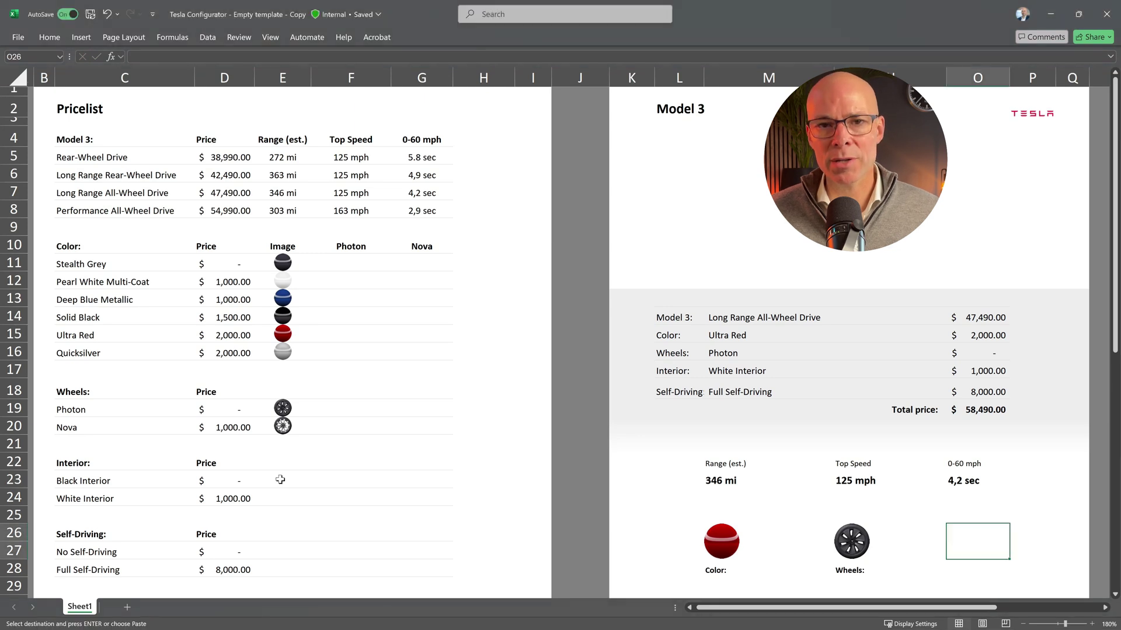
left_click(282, 480)
key("ctrl+v")
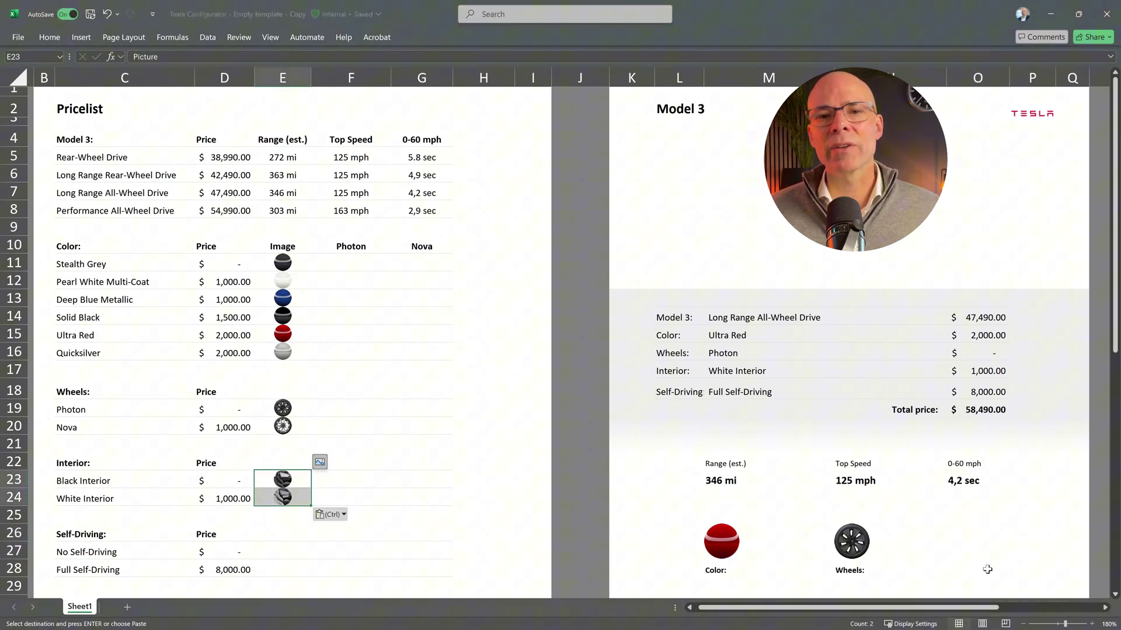
Enter =XLOOKUP(M17,C23:C24,E23:E24) in O26 to show the chosen interior picture.
left_click(969, 540)
type("=x")
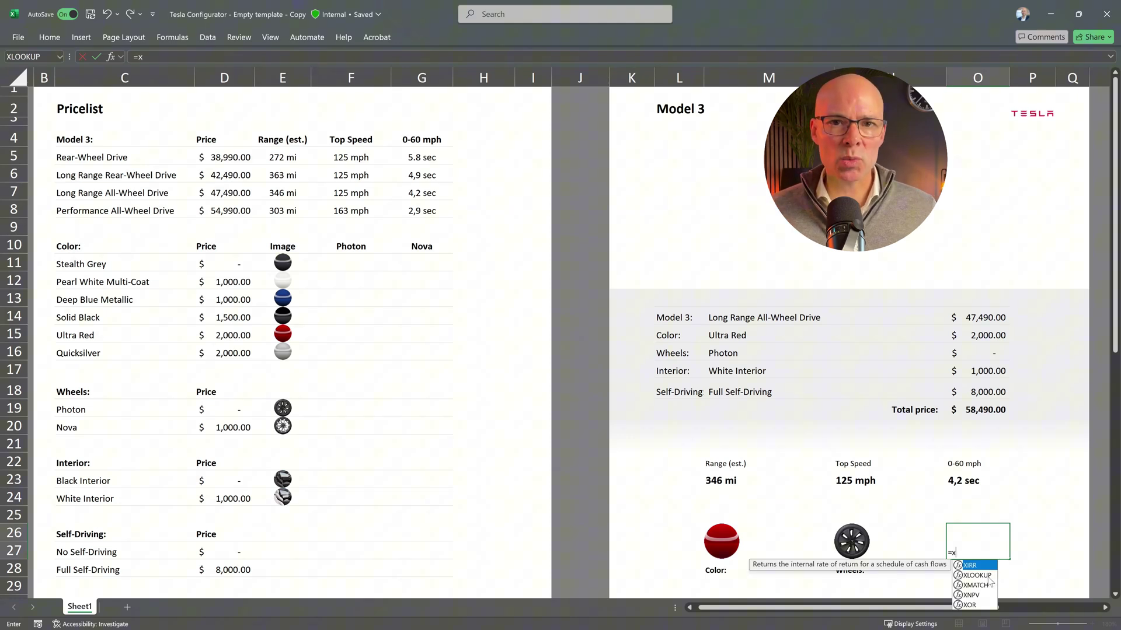
double_click(984, 575)
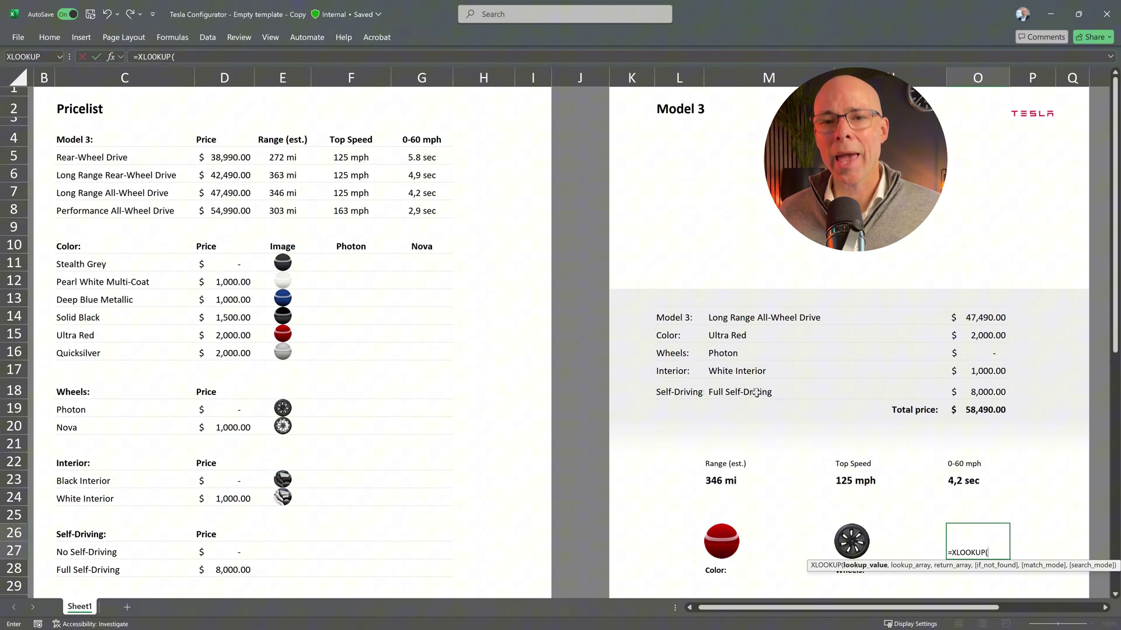
left_click(744, 372)
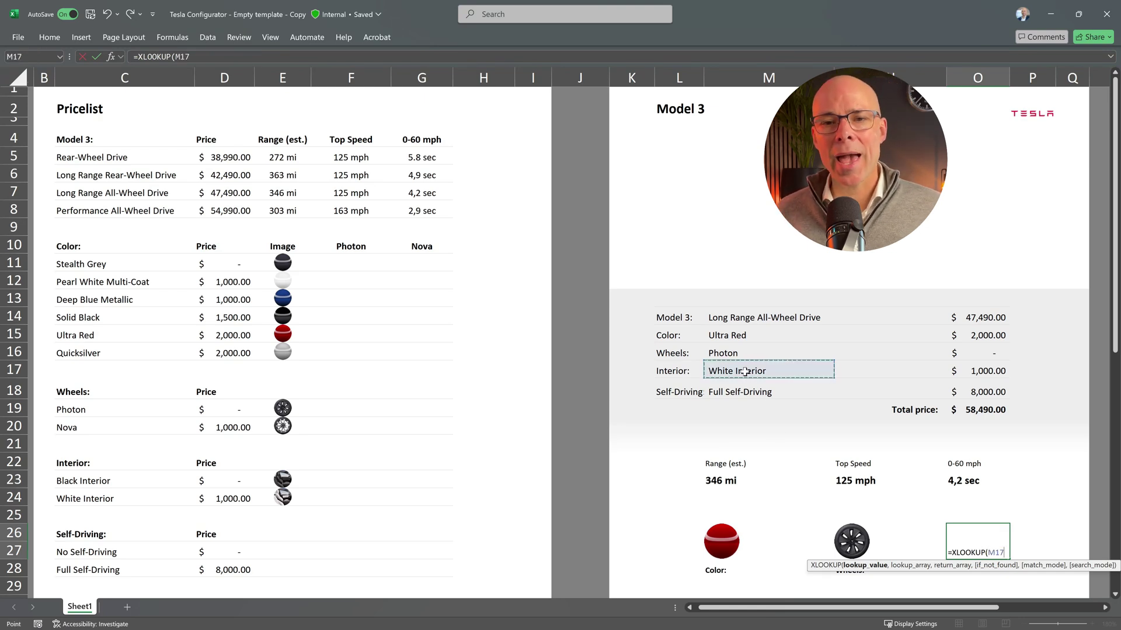
type(",")
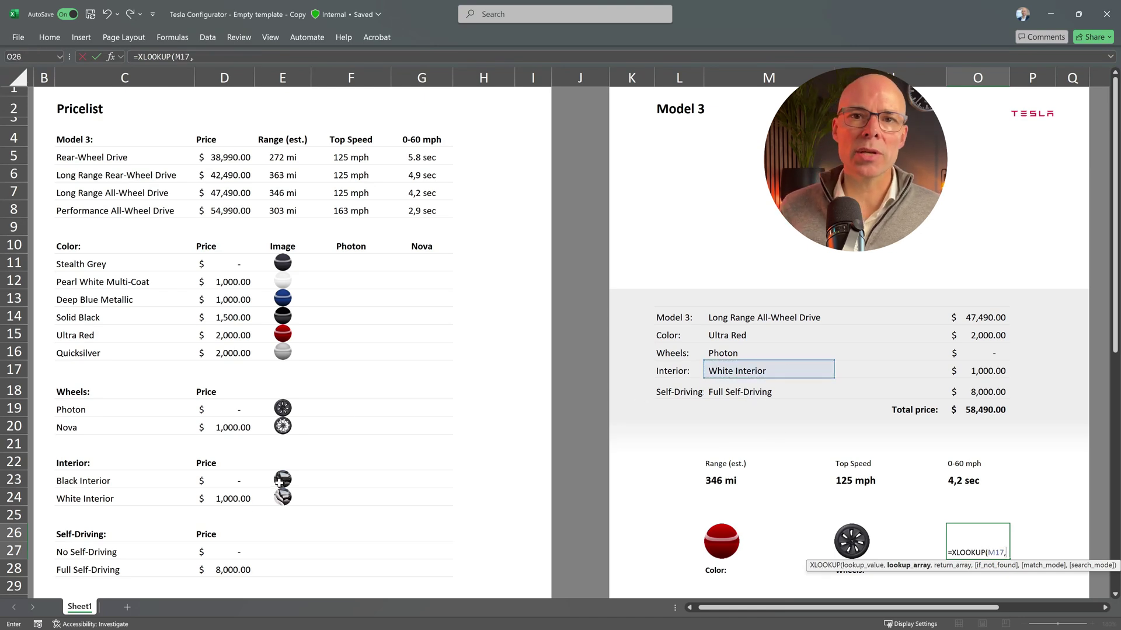
left_click_drag(108, 481, 179, 492)
type(",")
left_click_drag(296, 480, 297, 496)
key("Return")
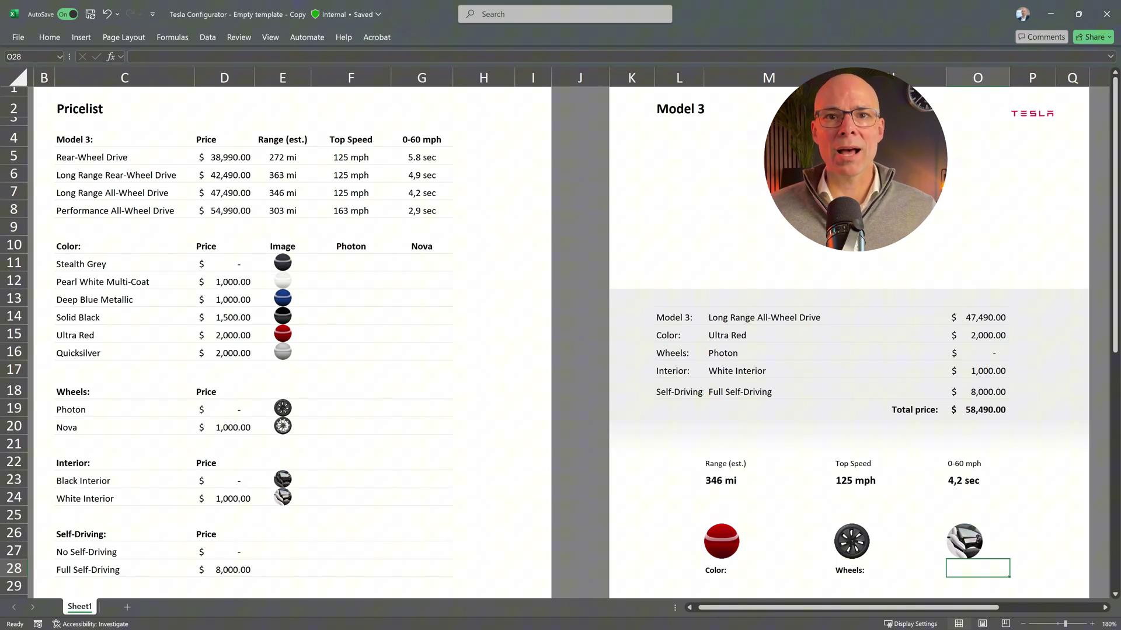
Add an Interior: label under the interior image with =C22.
type("=")
left_click(78, 462)
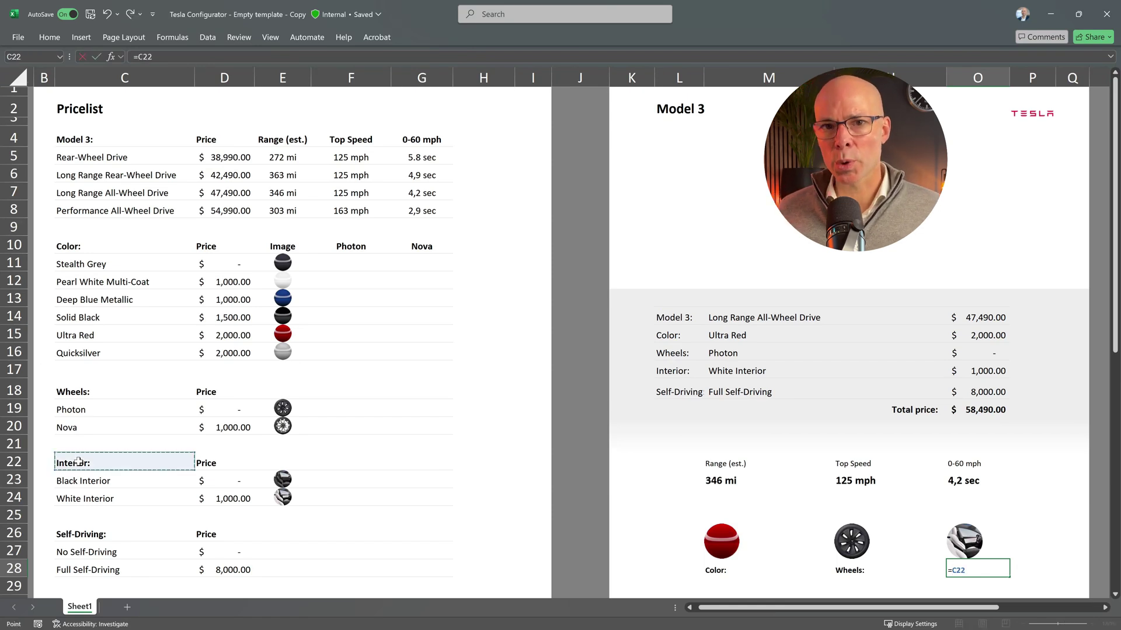
key("Return")
Choose Deep Blue Metallic colour, Nova wheels and Black Interior from the configurator dropdowns.
left_click(826, 336)
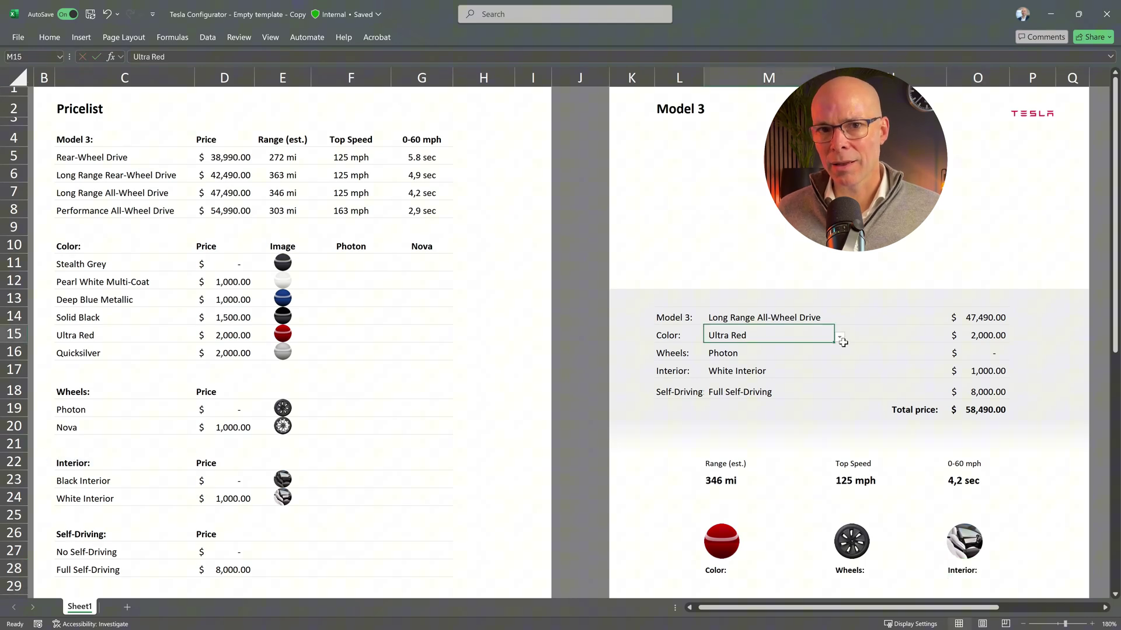
left_click(839, 338)
left_click(750, 368)
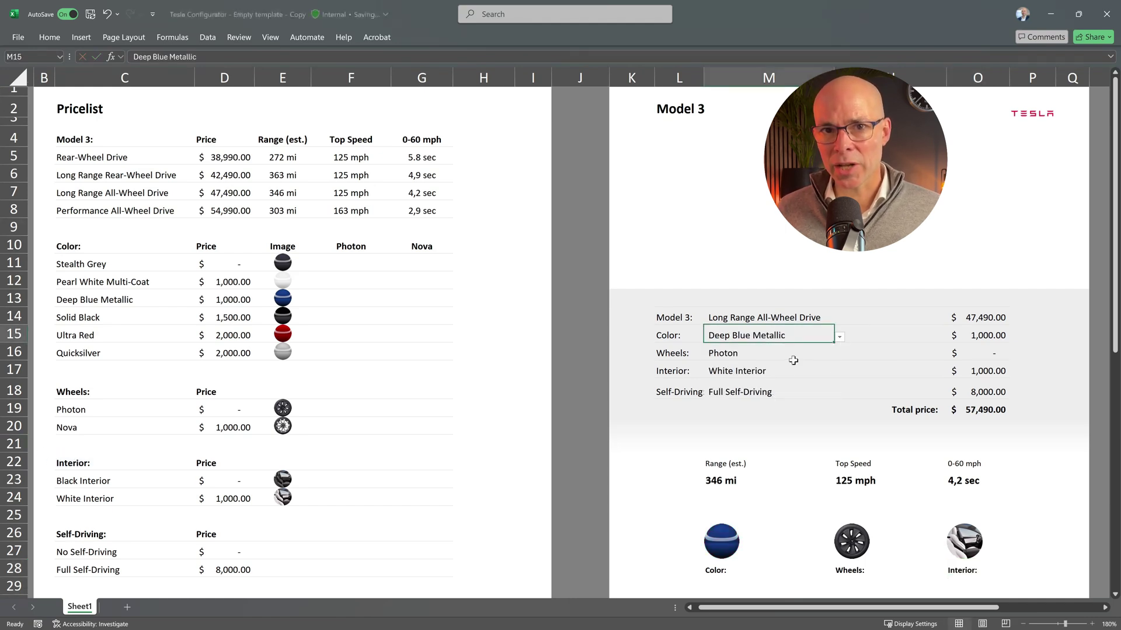
key("Return")
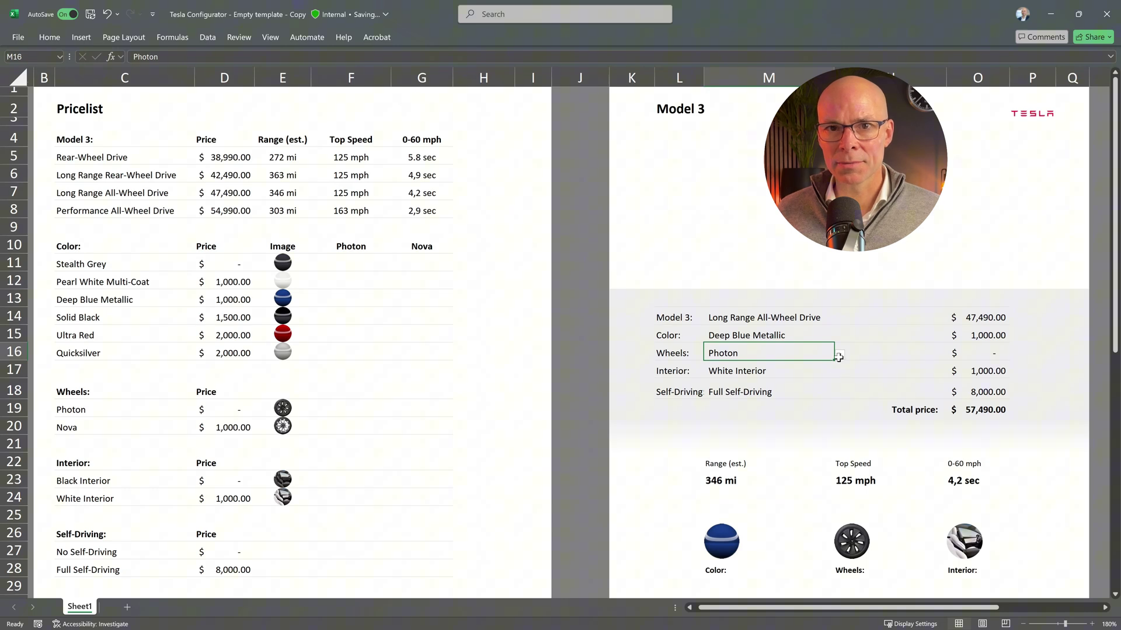
left_click(840, 355)
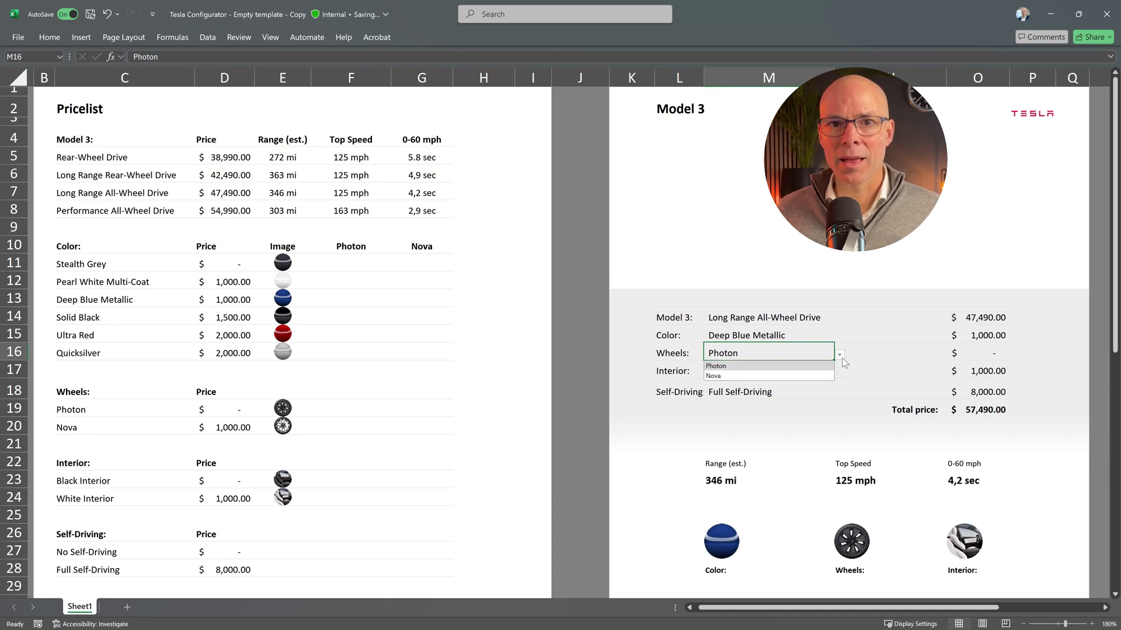
left_click(787, 377)
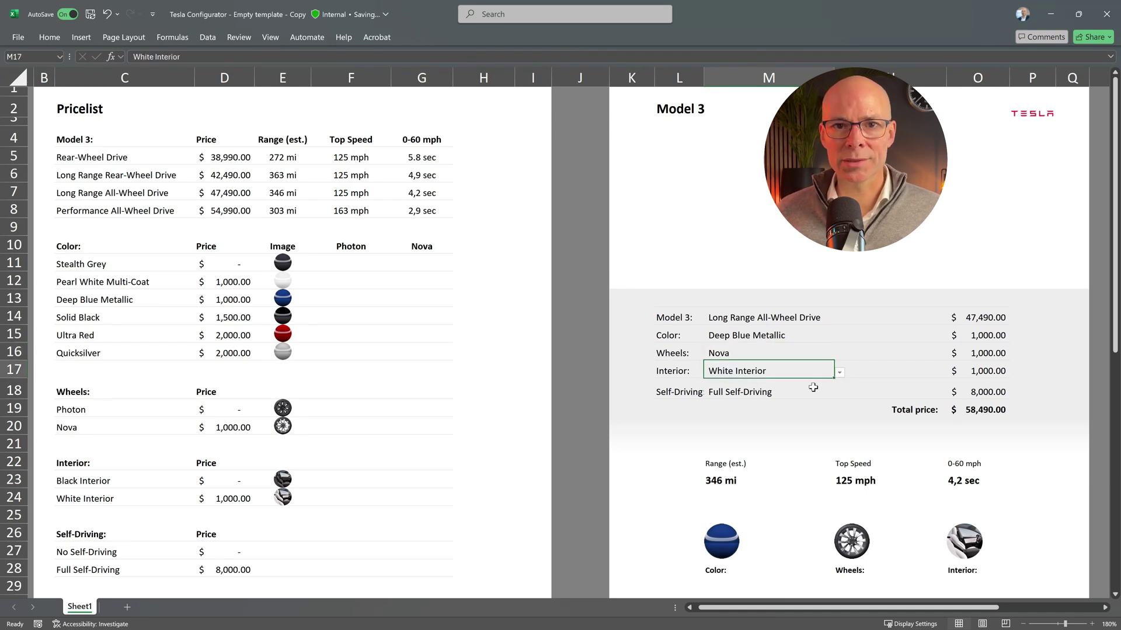
left_click(841, 374)
left_click(739, 394)
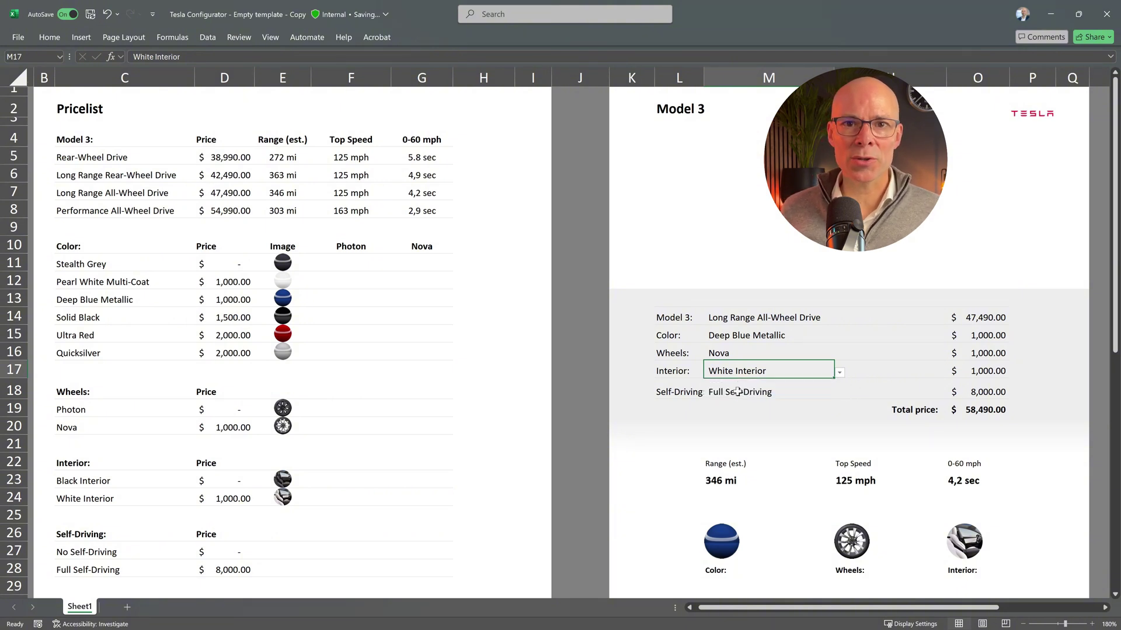
left_click(840, 373)
left_click(738, 384)
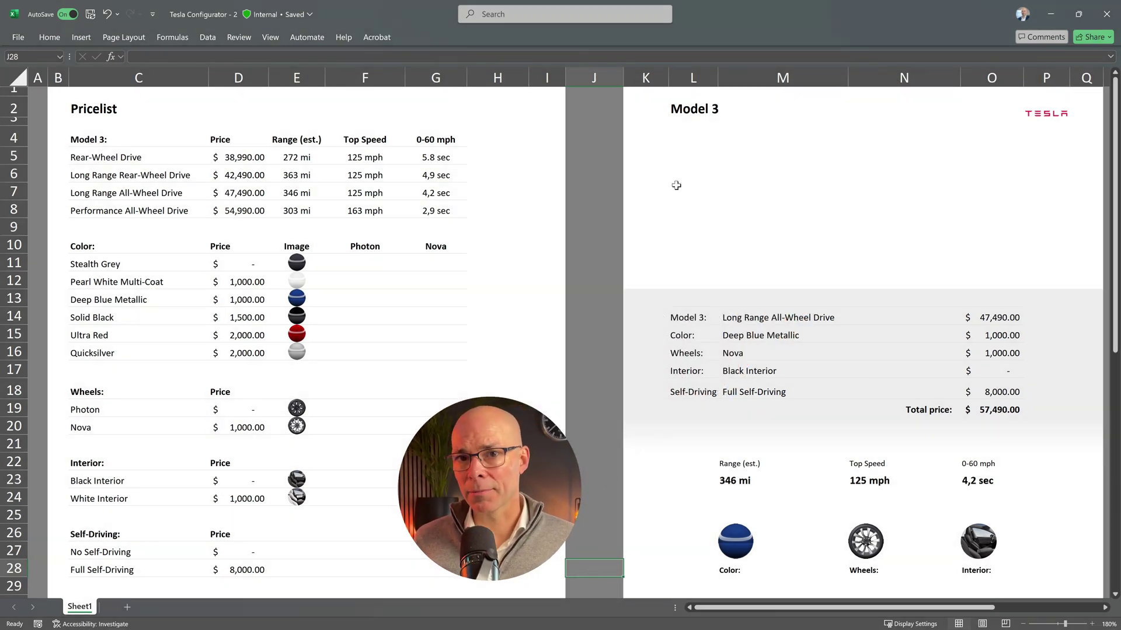
left_click(698, 189)
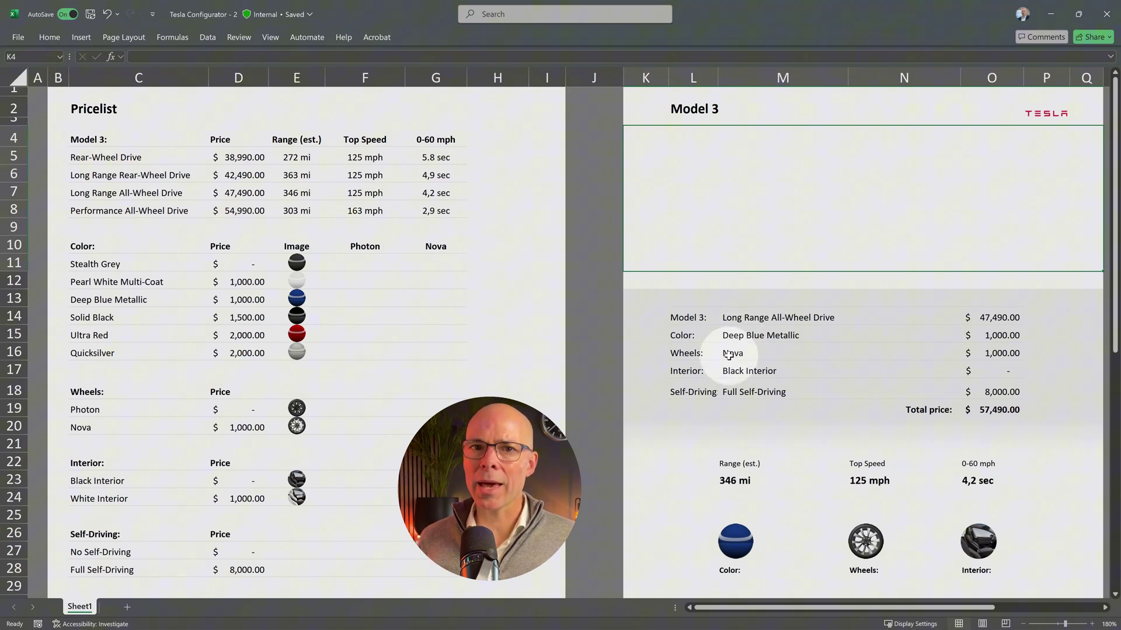
left_click(730, 352)
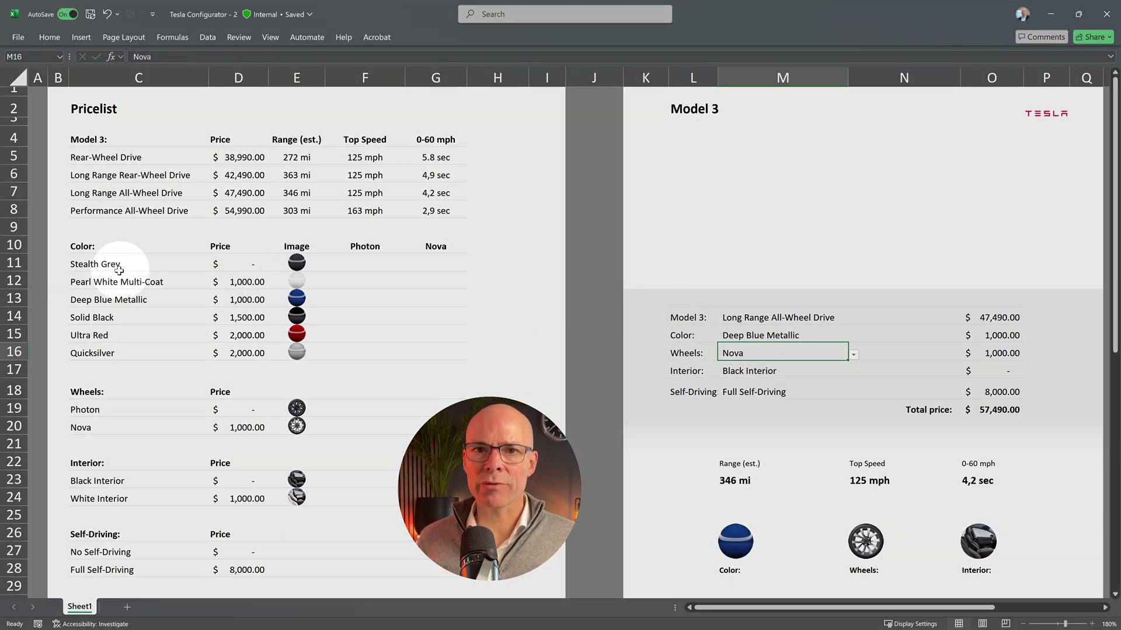
left_click(363, 265)
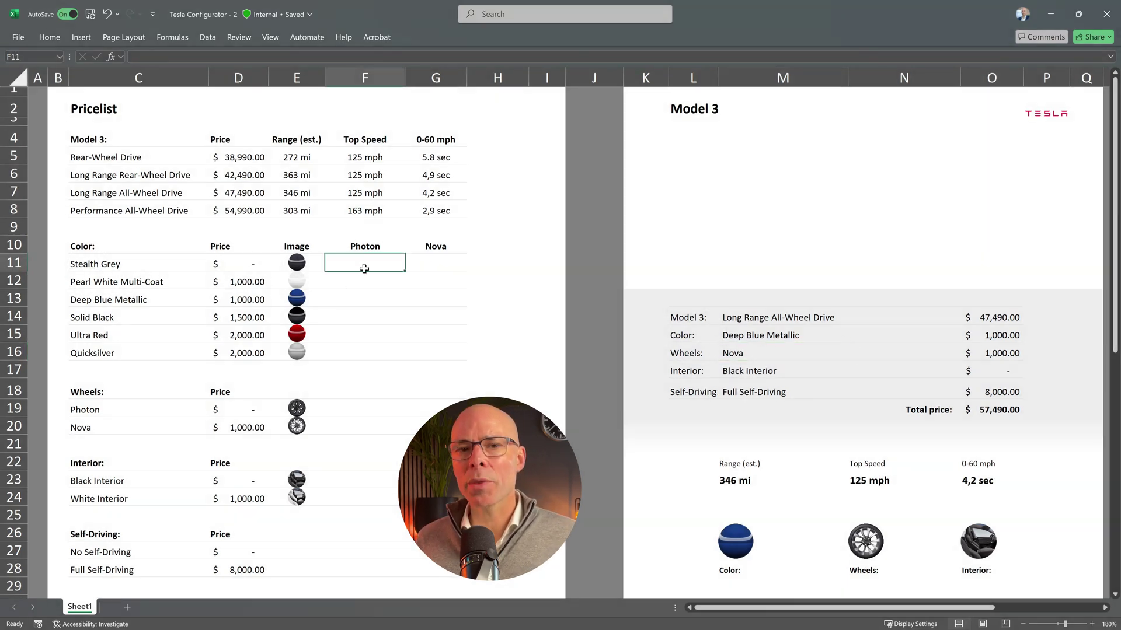
Place the Grey_Photon car image in F11 and paste the remaining car images into F11:G16.
left_click(80, 37)
left_click(153, 83)
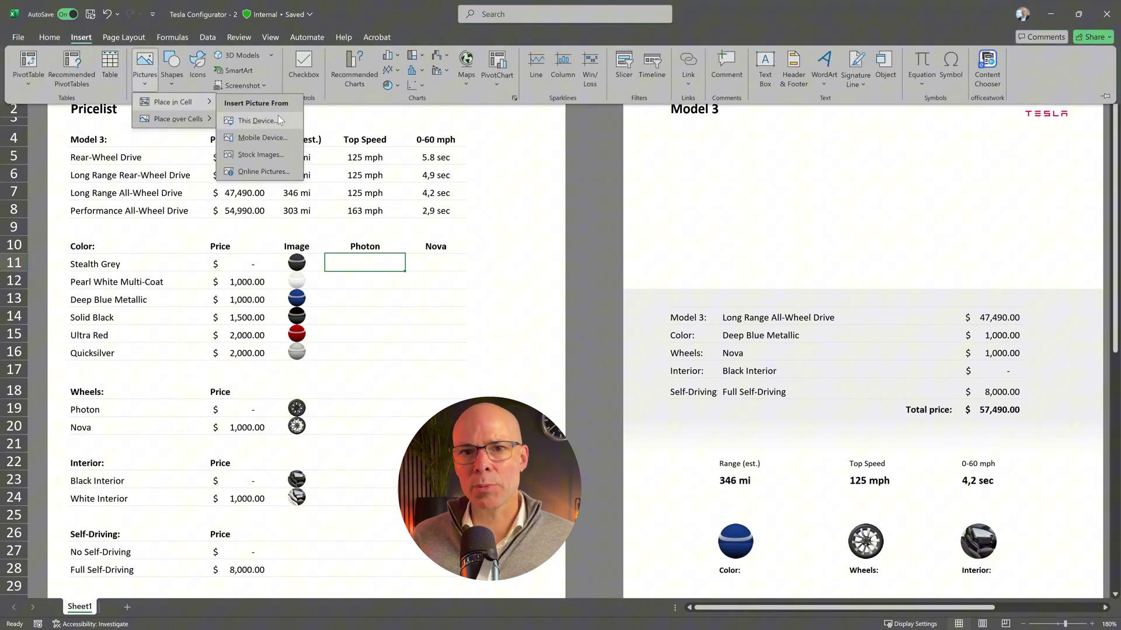
left_click(278, 115)
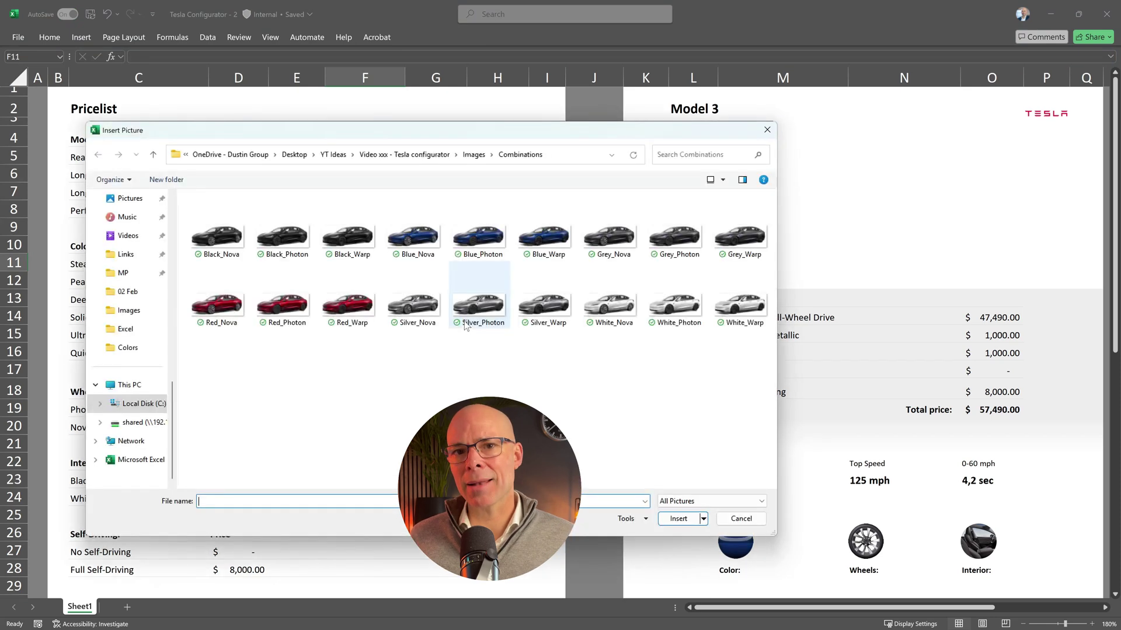
left_click(674, 240)
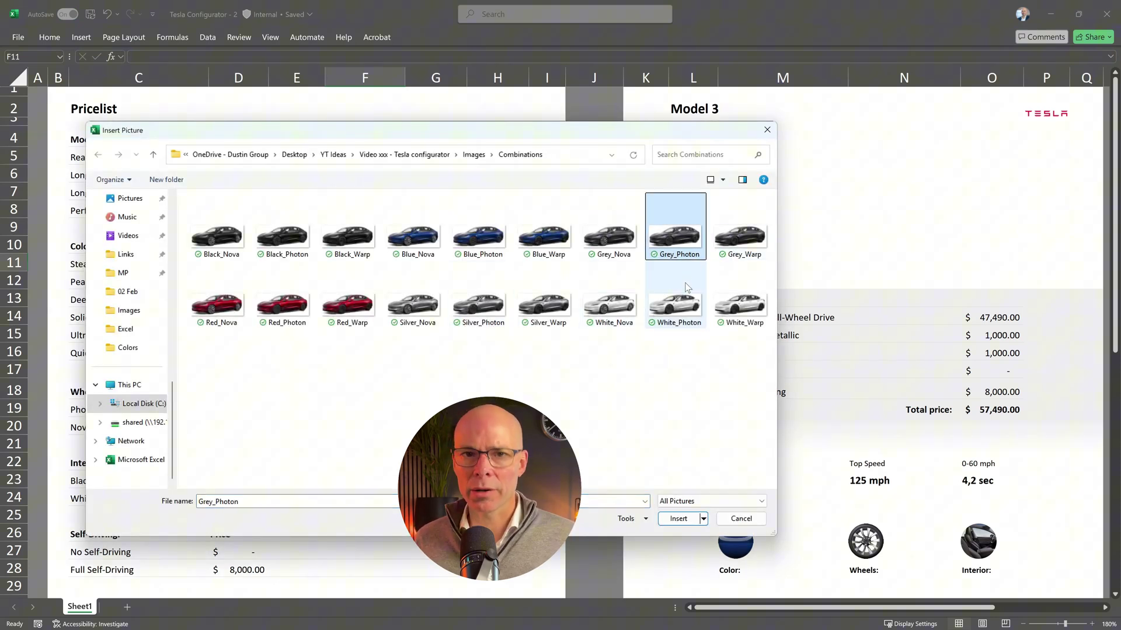
left_click(679, 518)
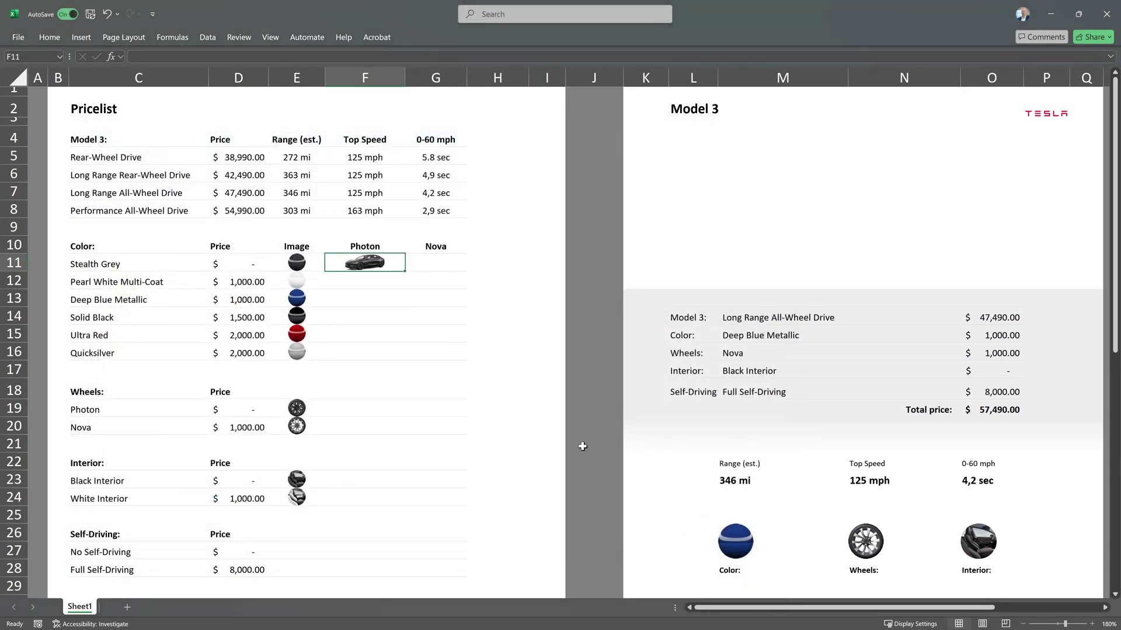
key("ctrl+v")
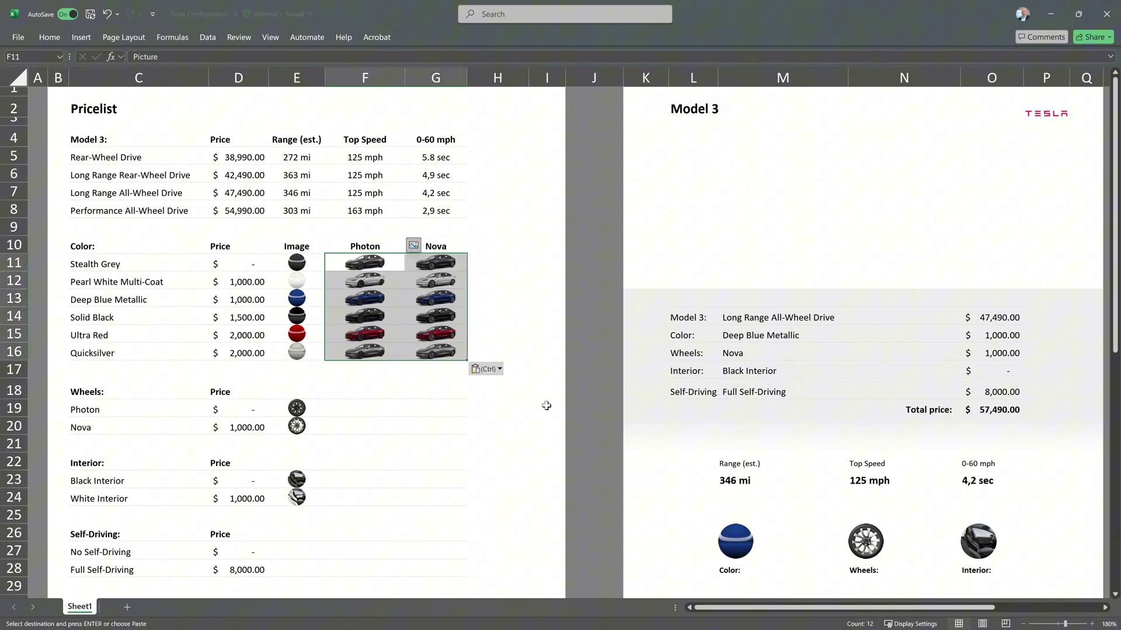
left_click(550, 400)
left_click(743, 163)
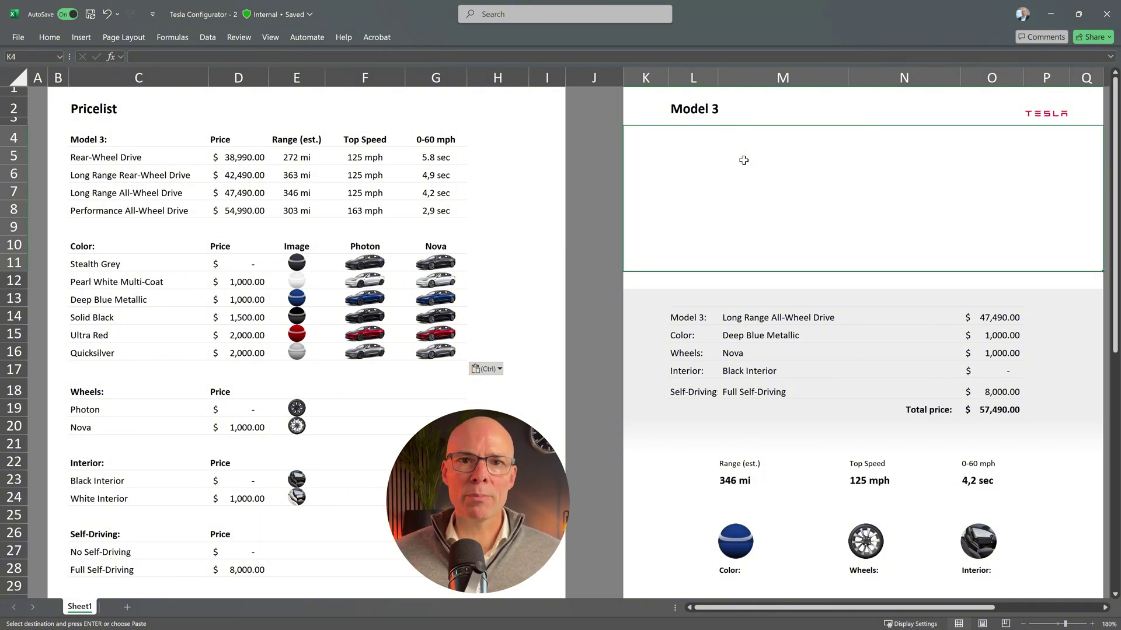
key("ctrl")
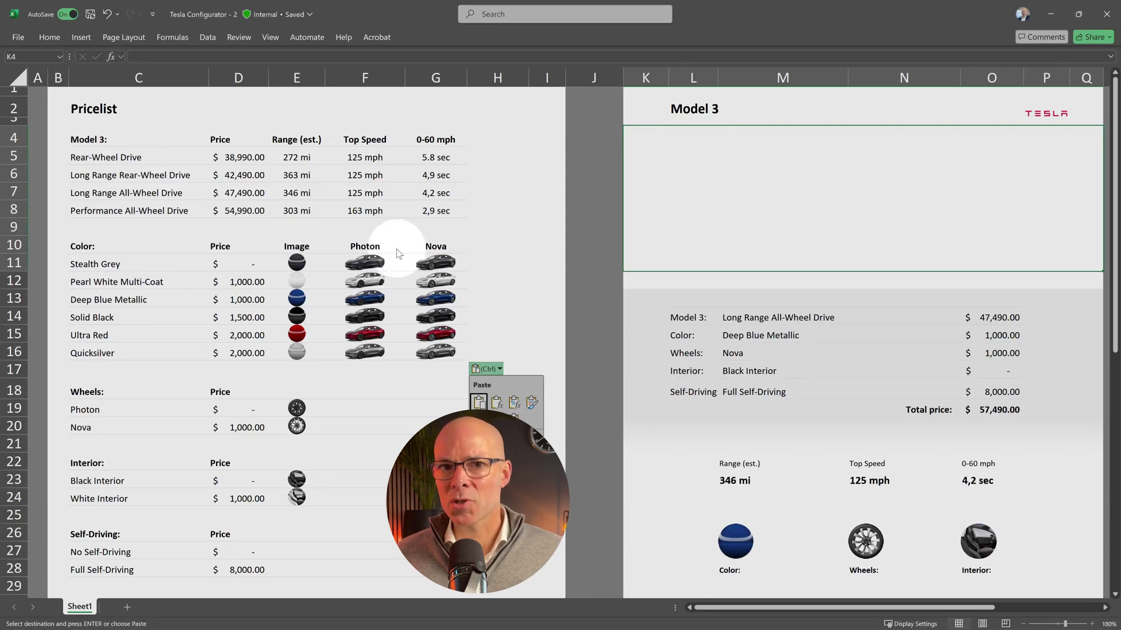
key("Escape")
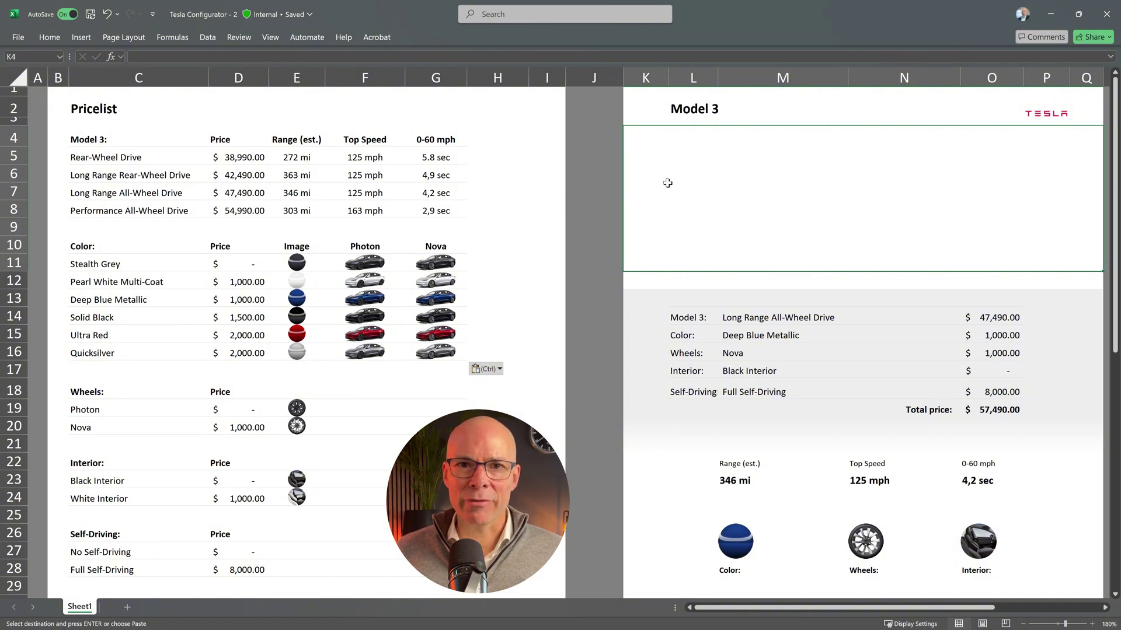
type("=x")
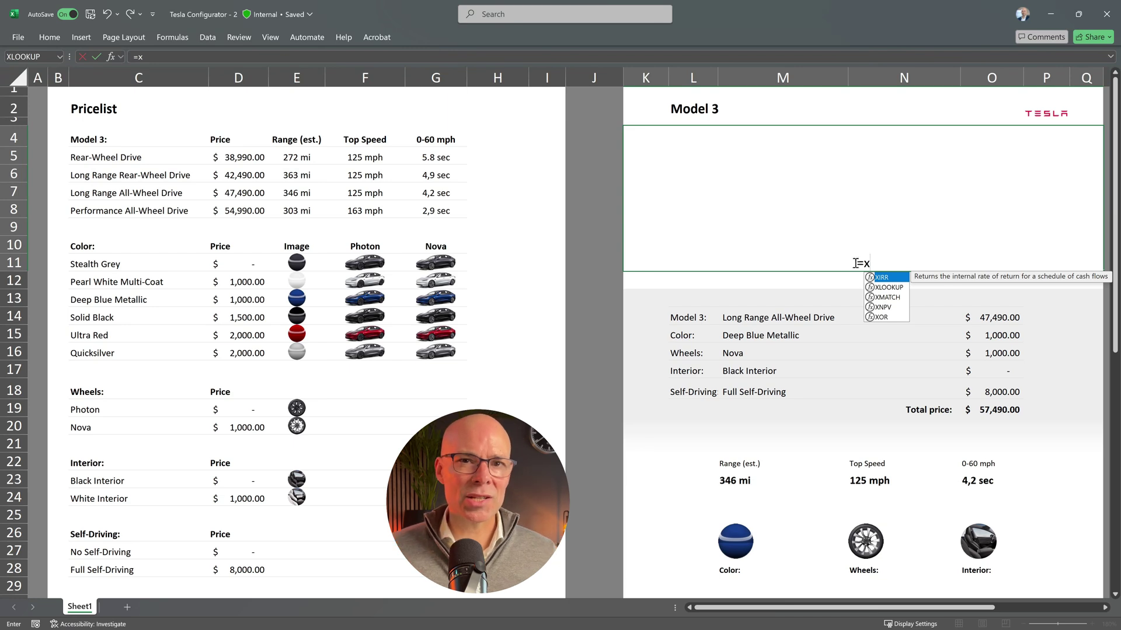
Begin an XLOOKUP in the preview cell matching colour M15 against C11:C16.
double_click(882, 289)
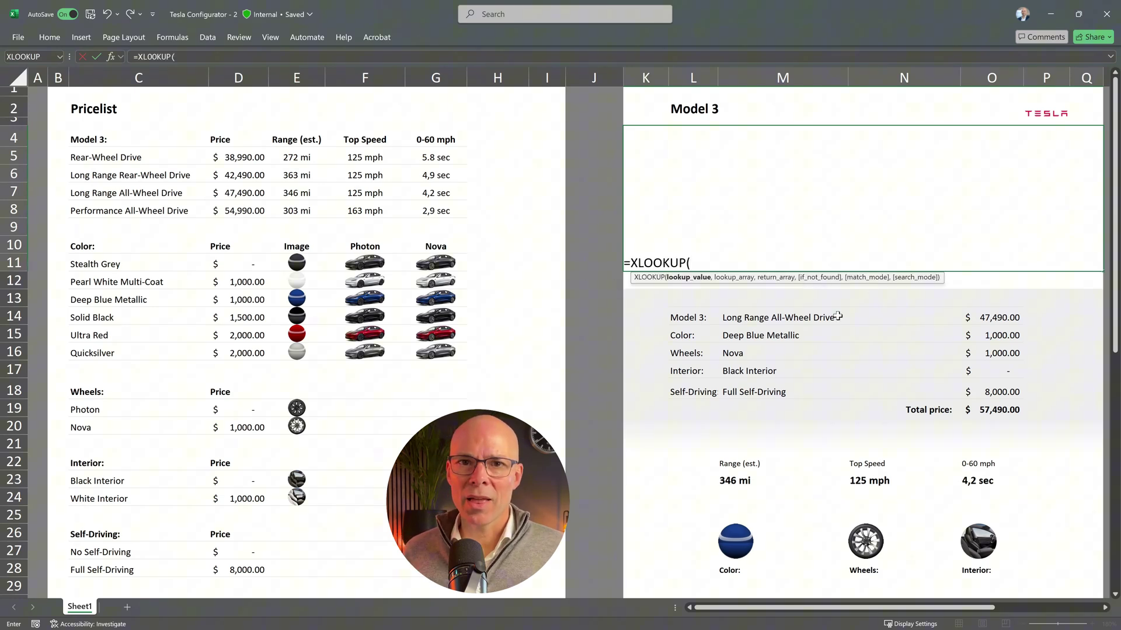
left_click(754, 336)
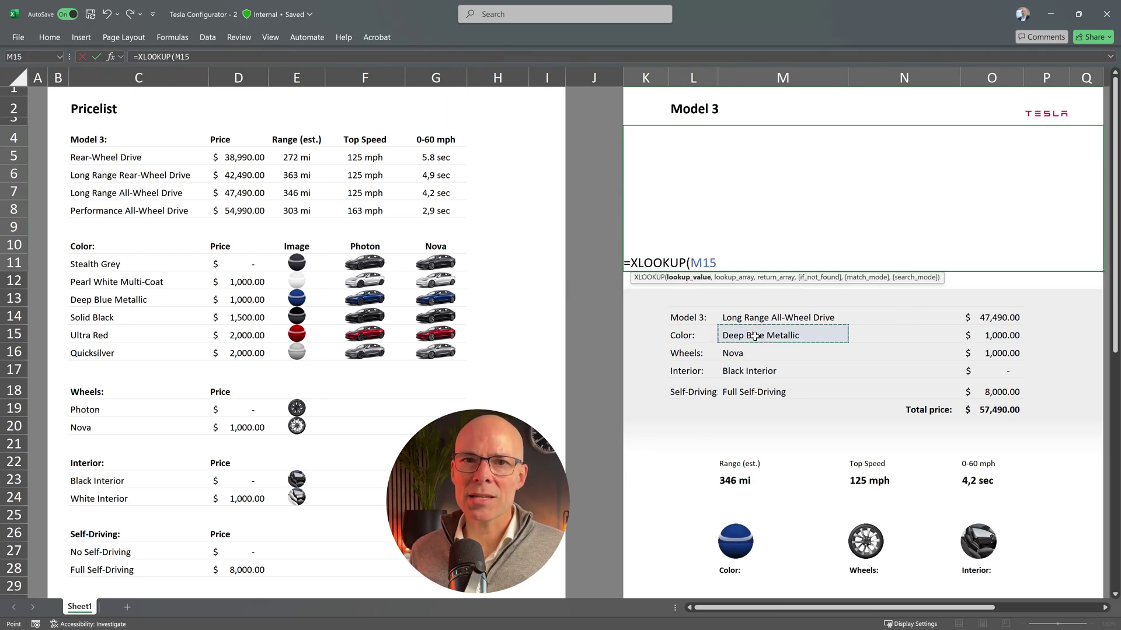
type(",")
left_click_drag(116, 263, 124, 354)
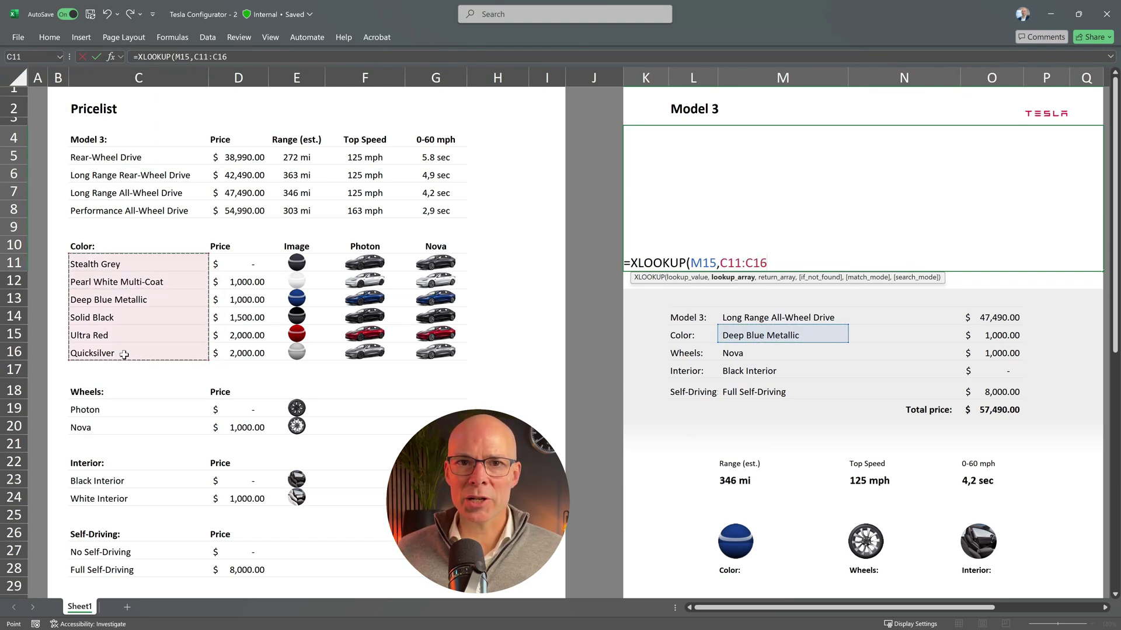
type(",")
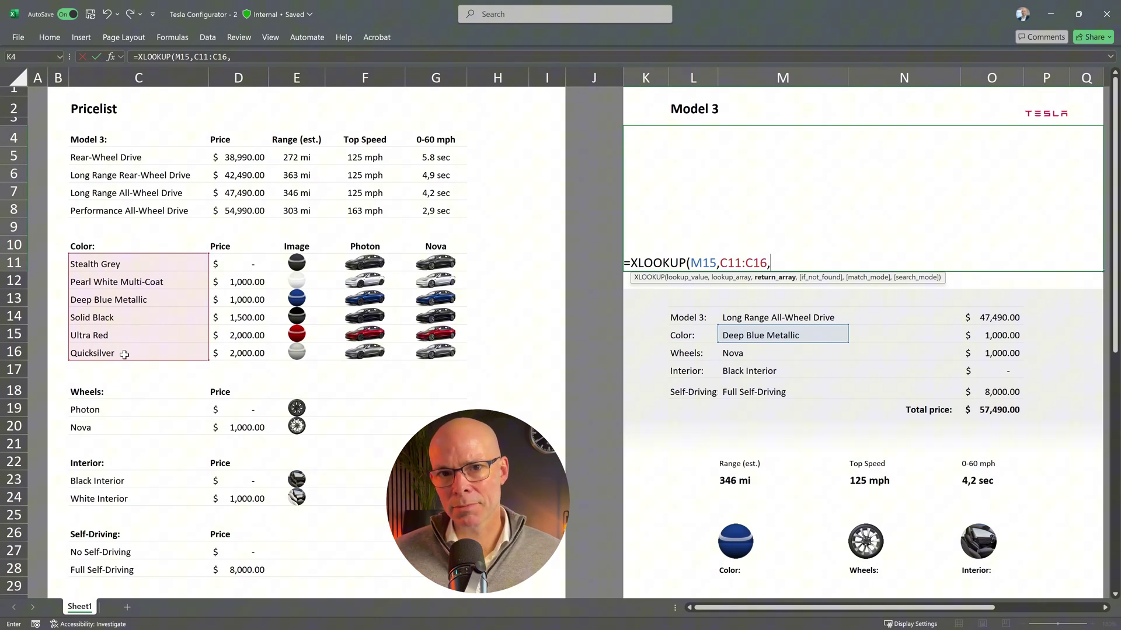
Nest XLOOKUP(M16,F10:G10,F11:G16) as the return array to pick the wheel column's car image.
type("X")
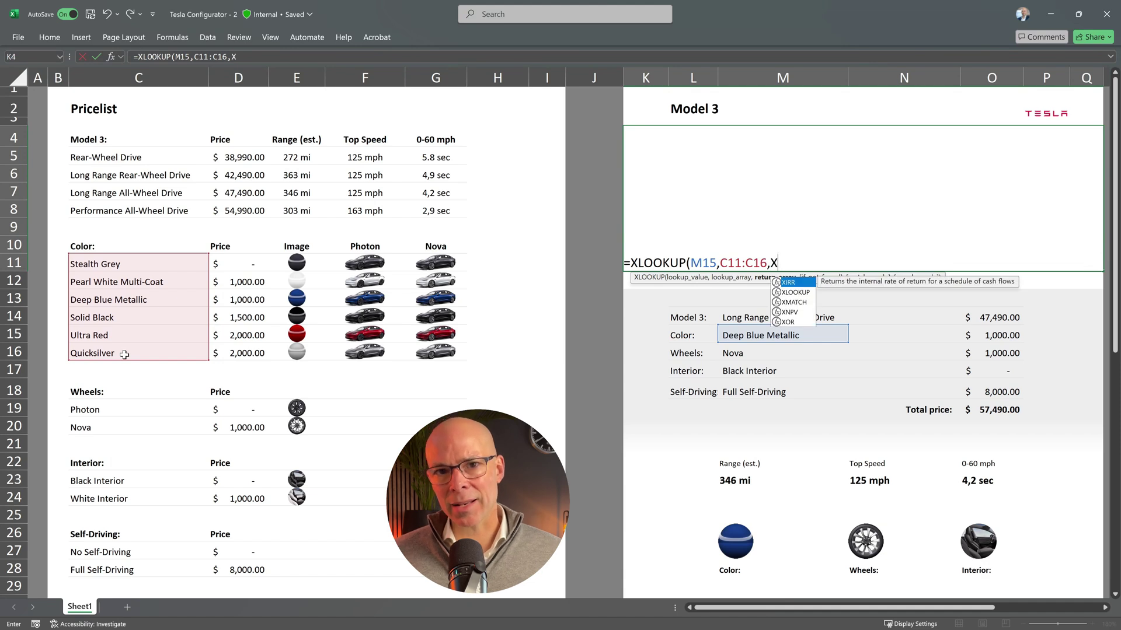
double_click(788, 292)
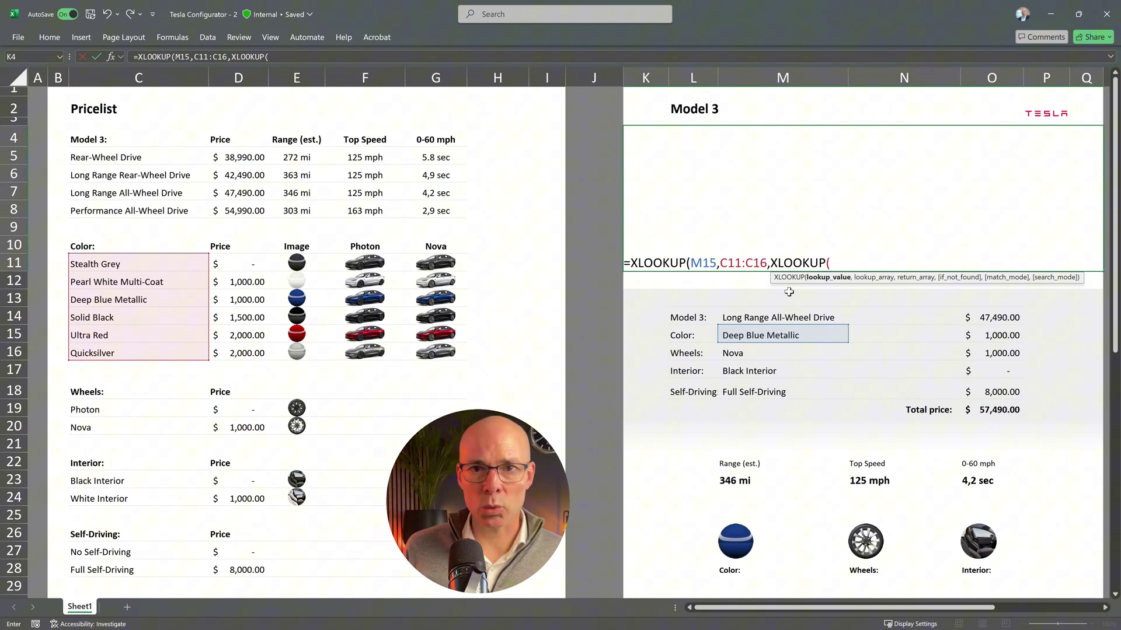
left_click(740, 354)
type(",")
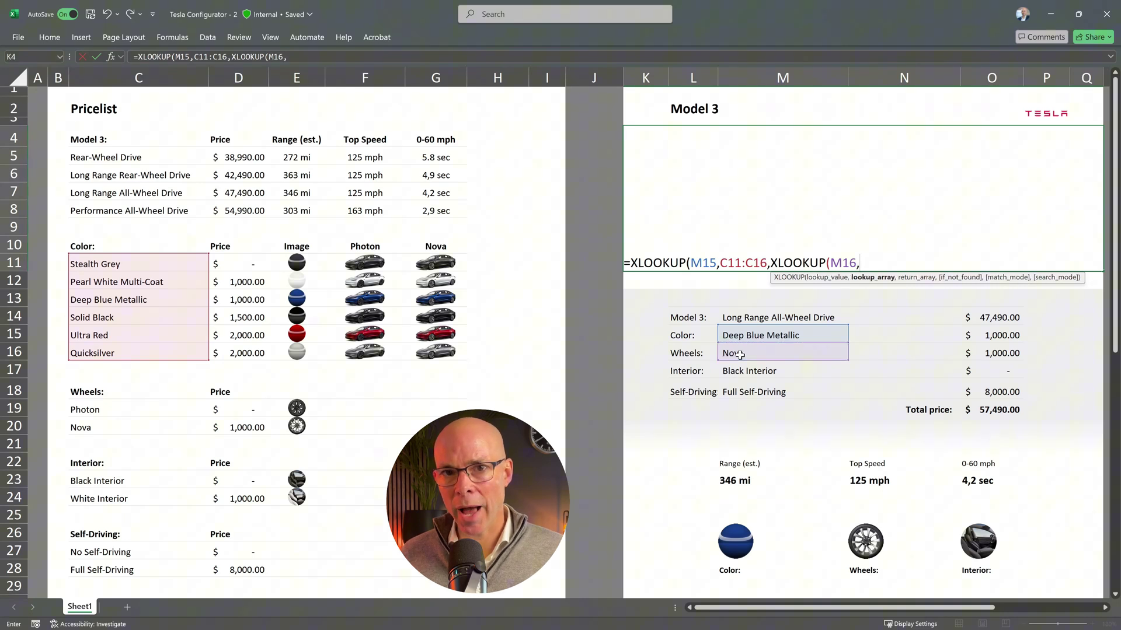
left_click_drag(363, 249, 428, 250)
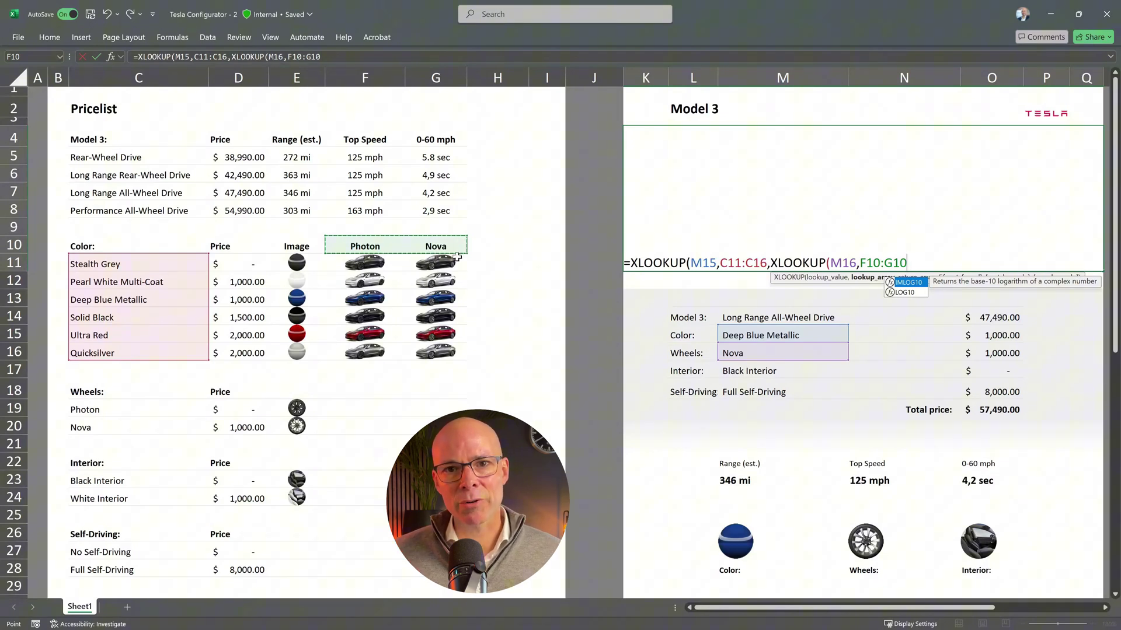
type(",")
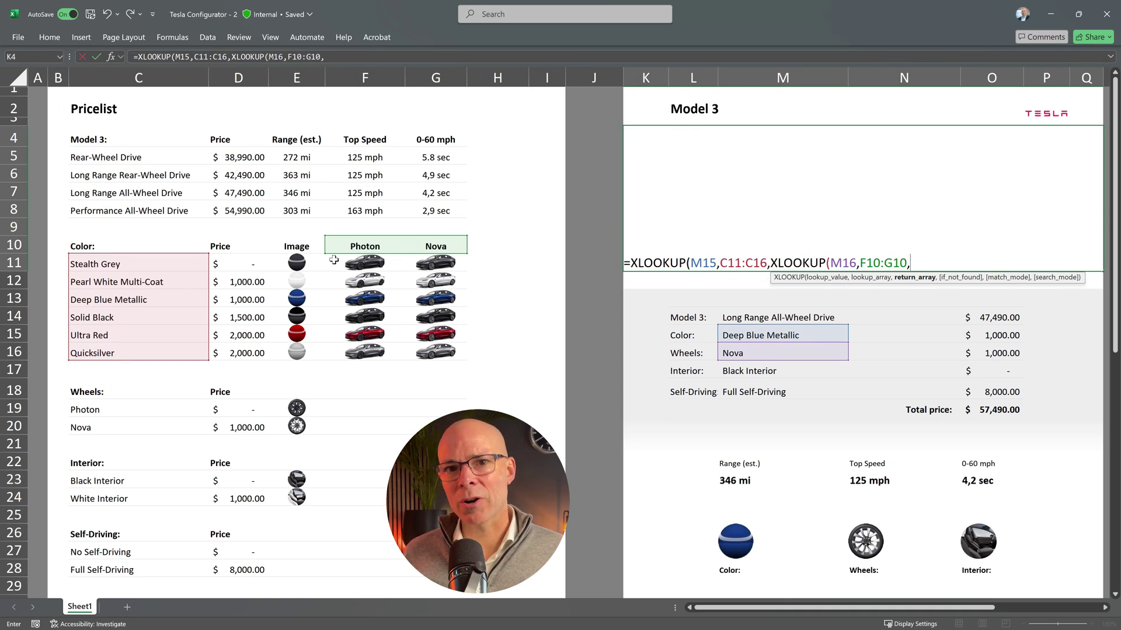
left_click_drag(332, 260, 431, 352)
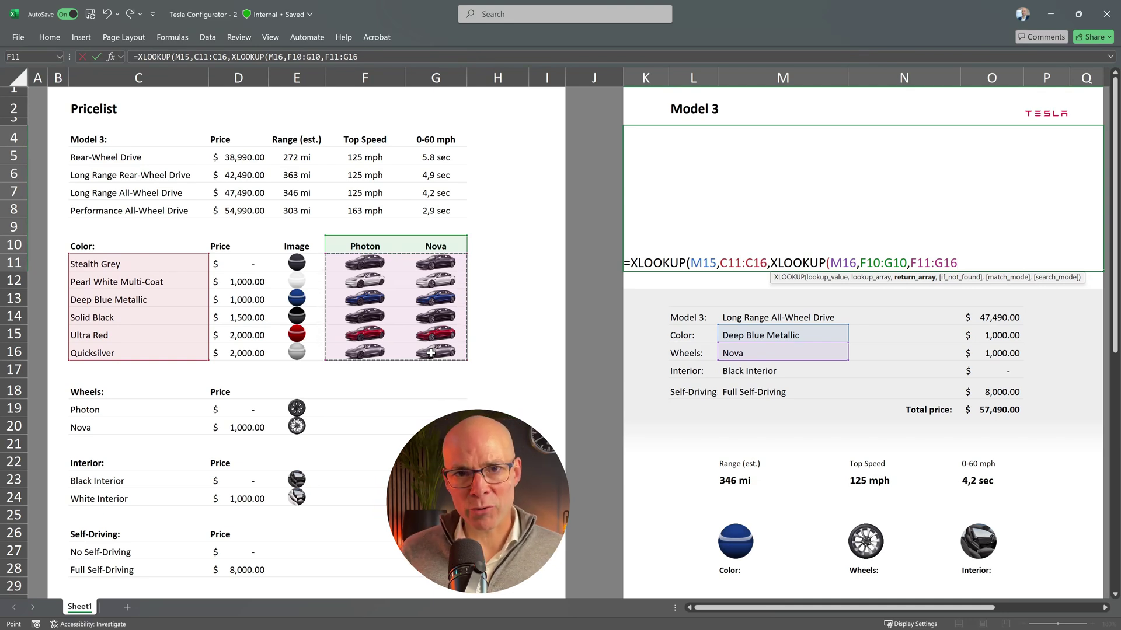
type("))")
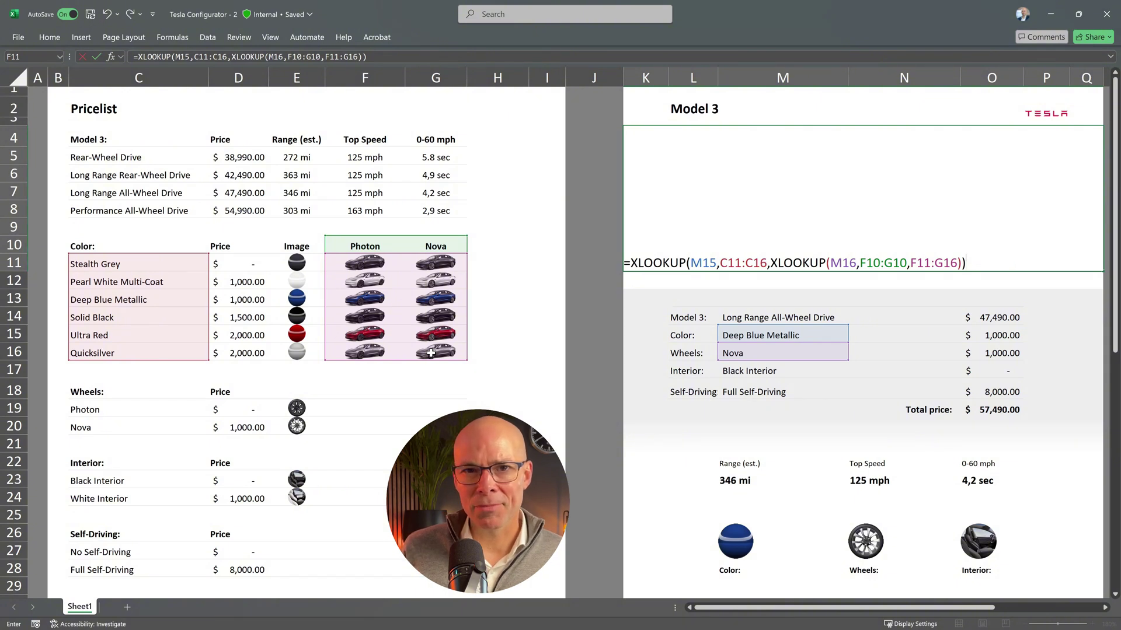
Commit the preview formula, then switch the car to Ultra Red with Photon wheels.
key("Return")
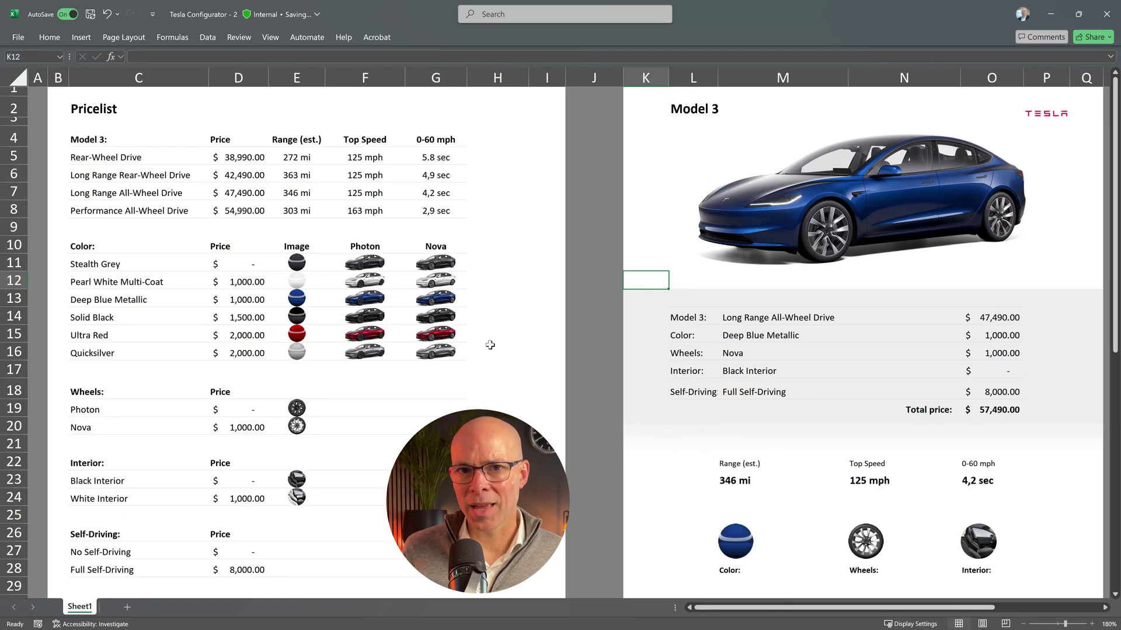
left_click(740, 338)
left_click(853, 338)
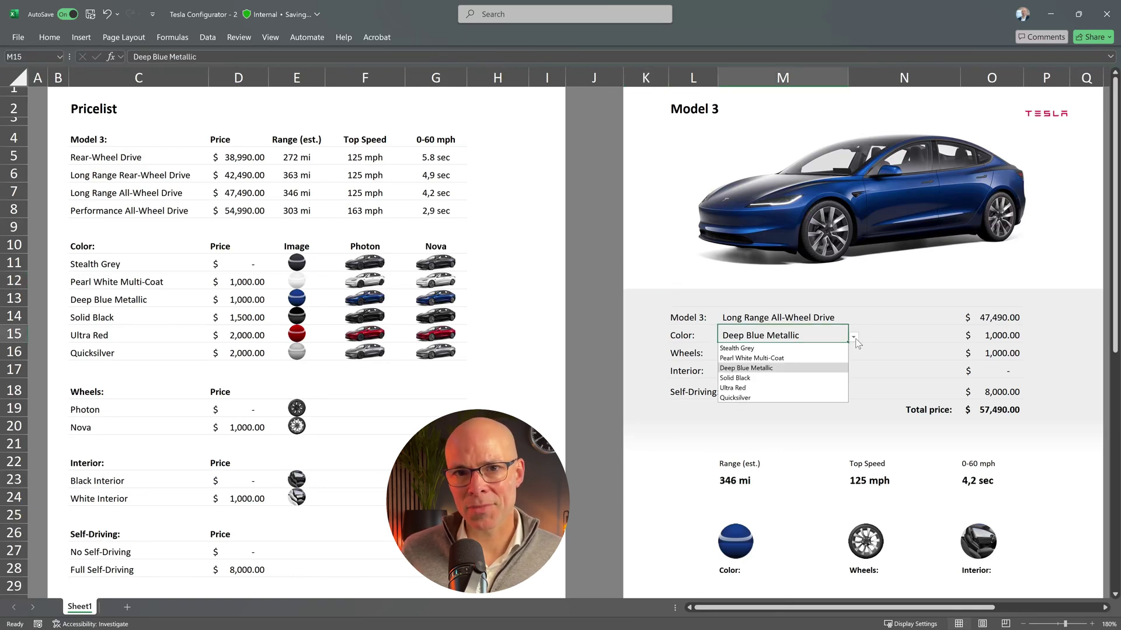
left_click(740, 388)
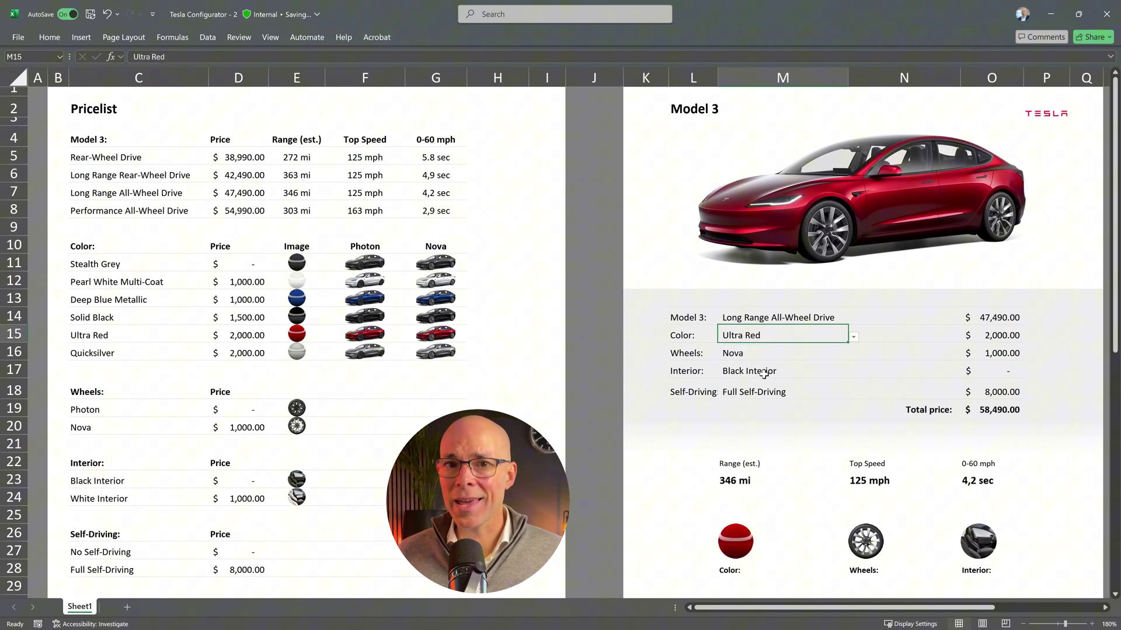
left_click(759, 354)
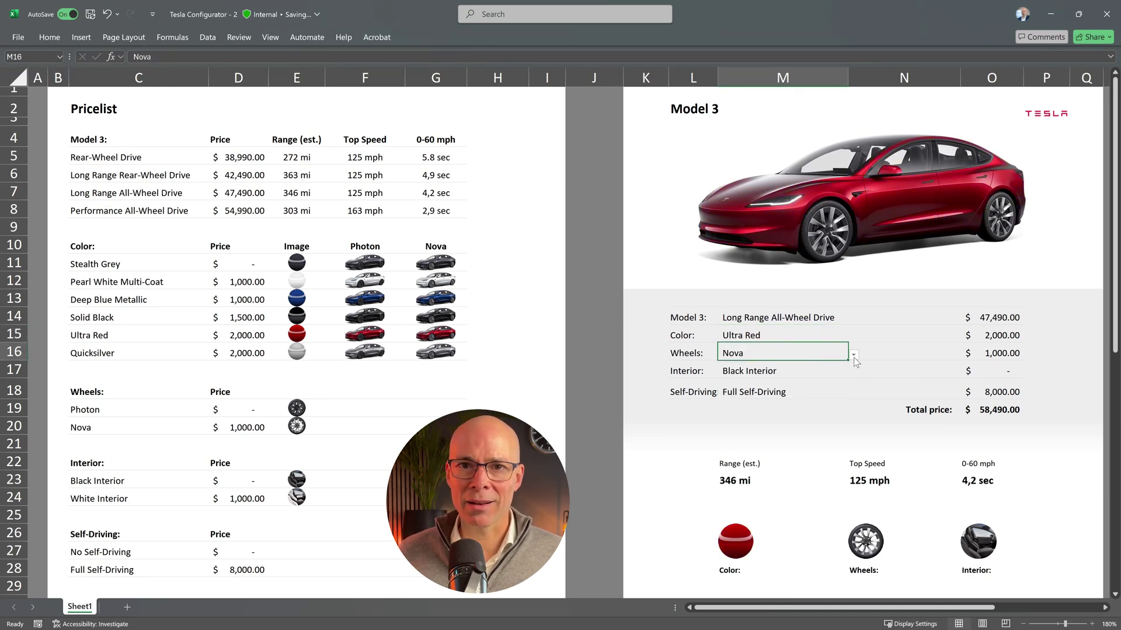
left_click(853, 355)
left_click(744, 369)
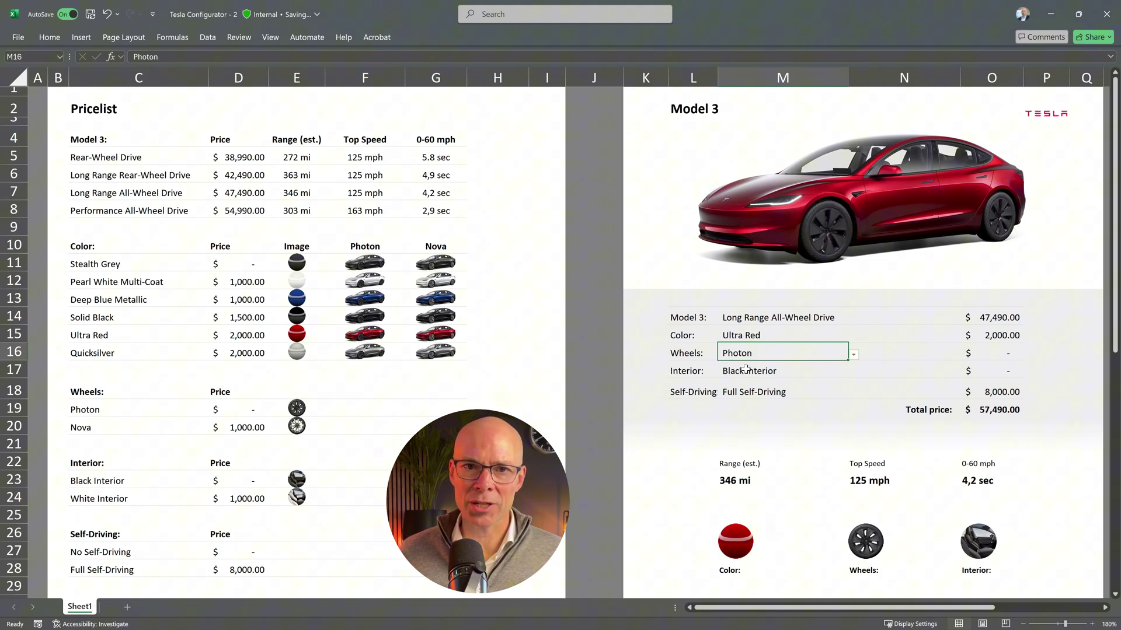